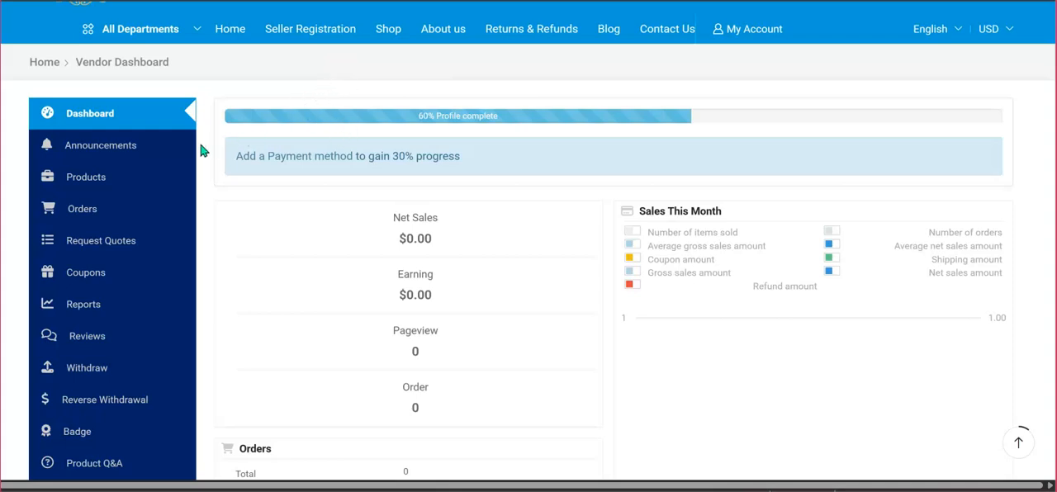
Switch to Gmail and open the "Your Pageant Pros Store has been created!" email to review its account, shipping and verification information.
scroll(119, 177, down, 1)
scroll(120, 177, up, 1)
mouse_move(785, 490)
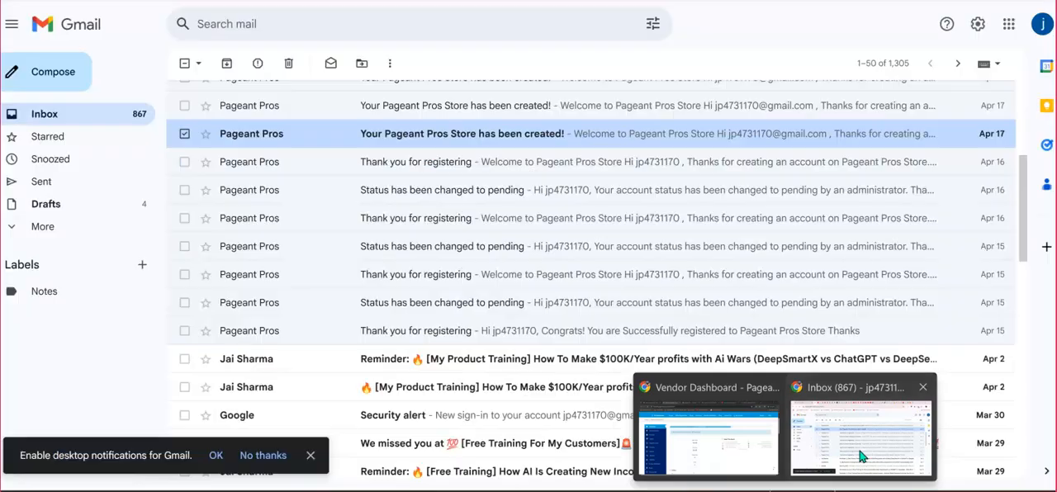
click(862, 437)
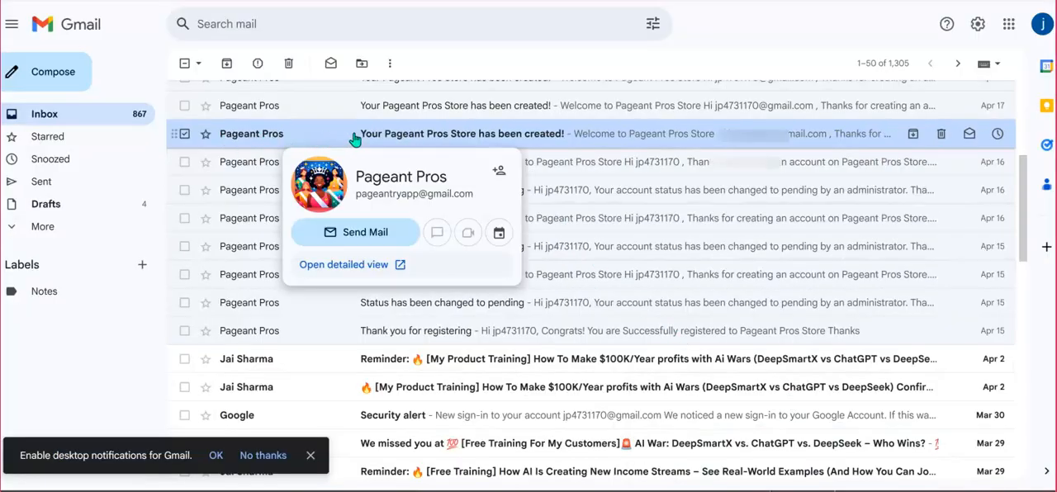
click(534, 142)
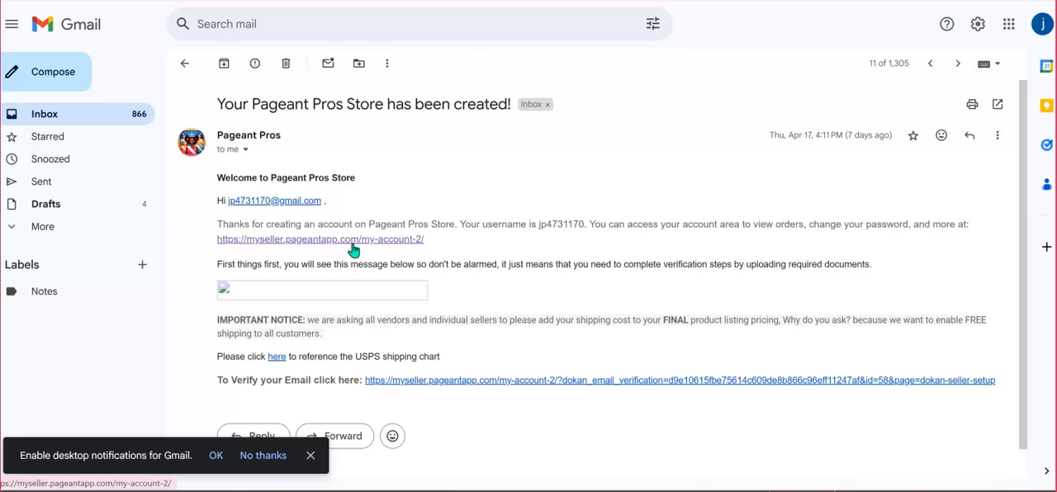
scroll(527, 269, down, 1)
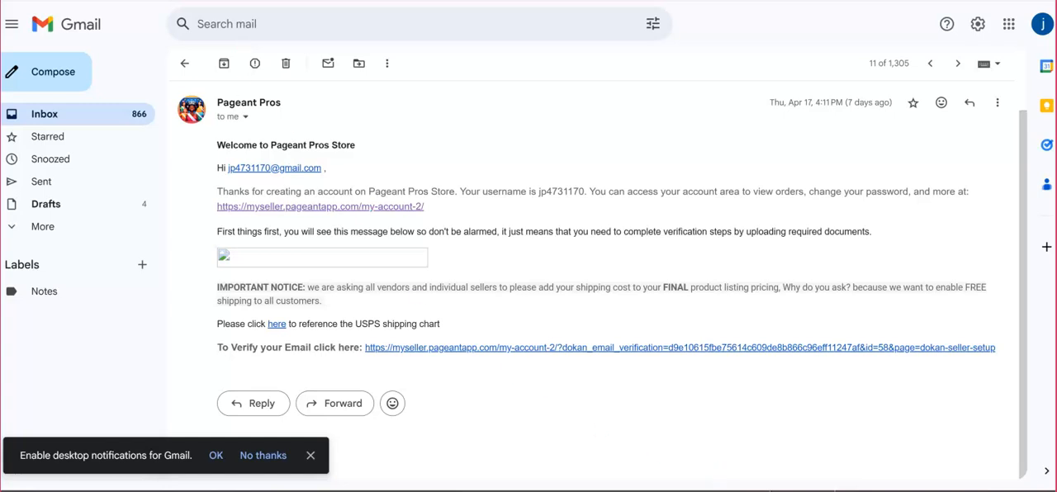
Switch back to the Pageant Pros vendor dashboard and review its navigation sections and the sales, orders and products summaries.
mouse_move(785, 491)
click(730, 444)
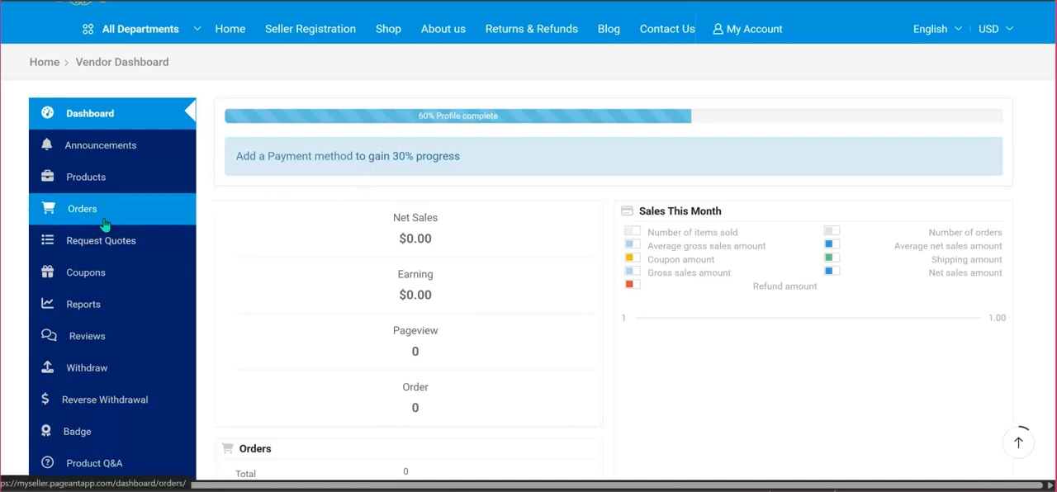
scroll(105, 218, down, 2)
scroll(104, 225, down, 5)
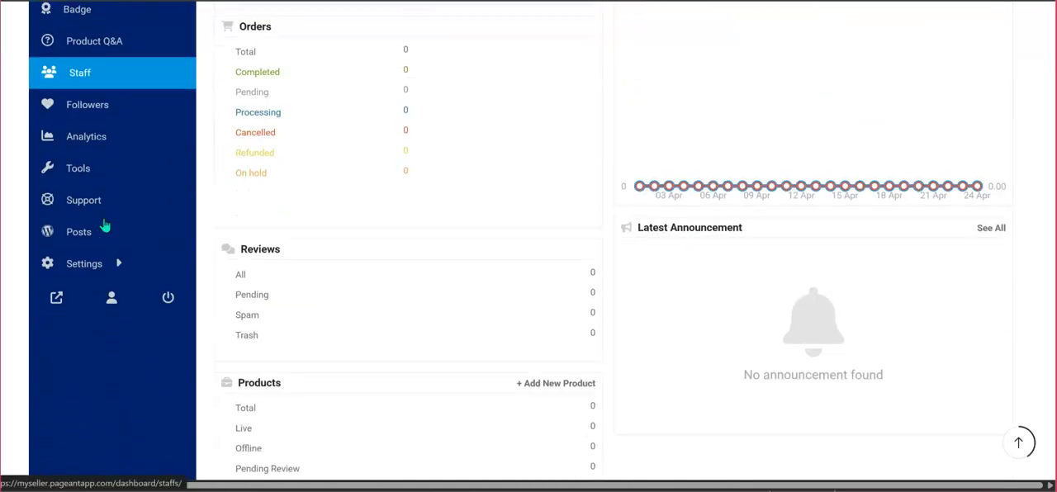
scroll(105, 225, up, 7)
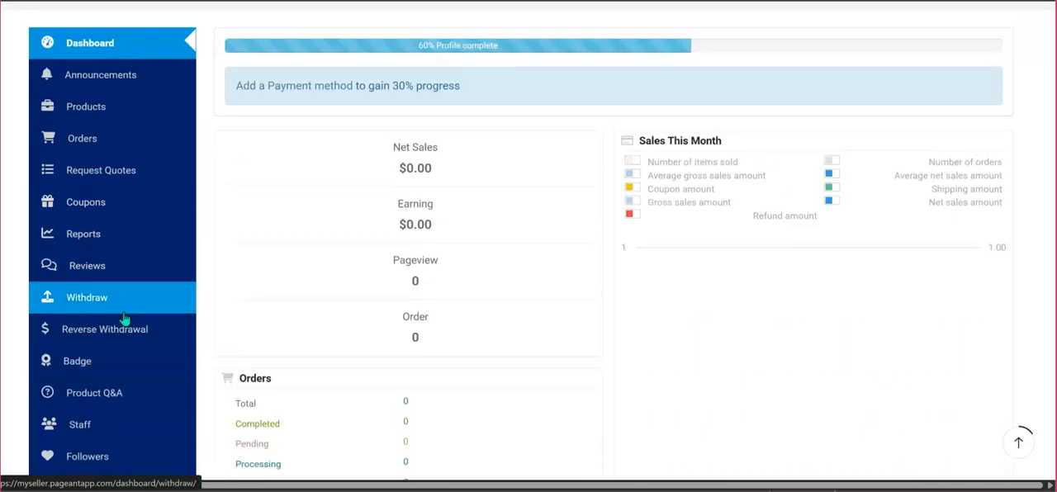
scroll(123, 318, up, 2)
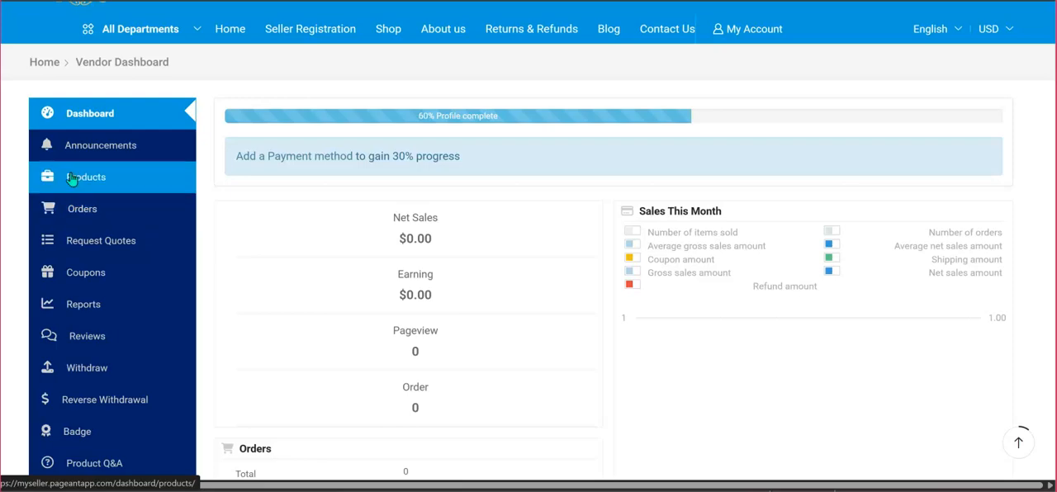
Start a new product from the vendor's Products section and dismiss the recent-purchase notification.
click(81, 178)
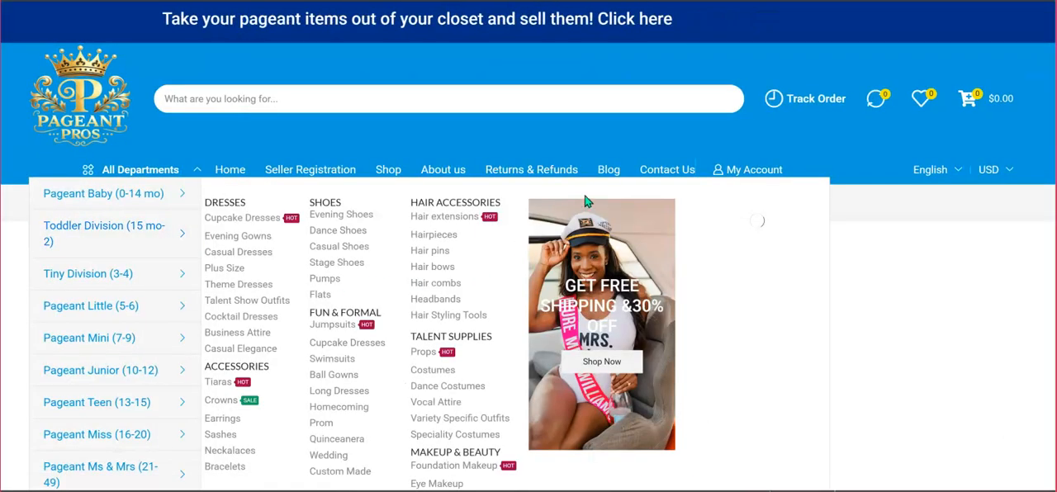
scroll(600, 129, down, 3)
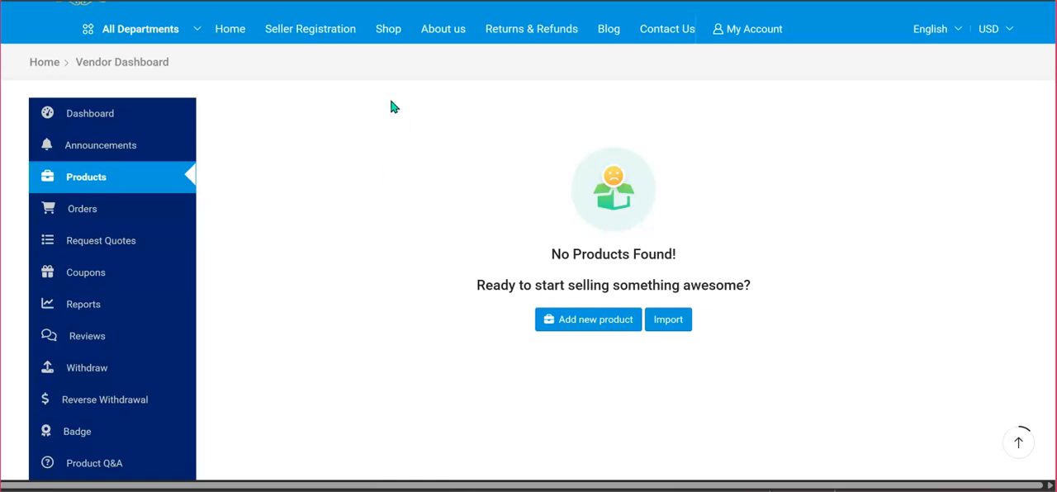
click(580, 322)
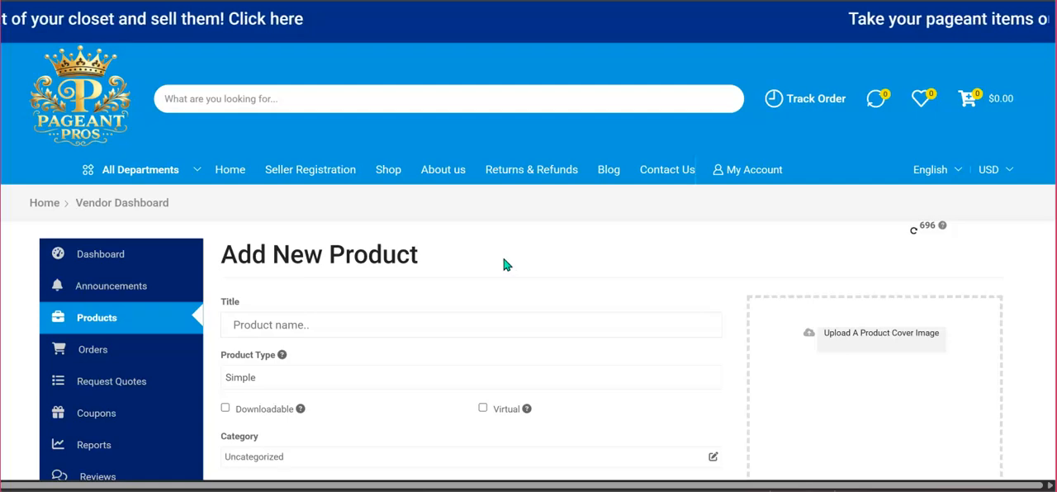
scroll(506, 264, down, 2)
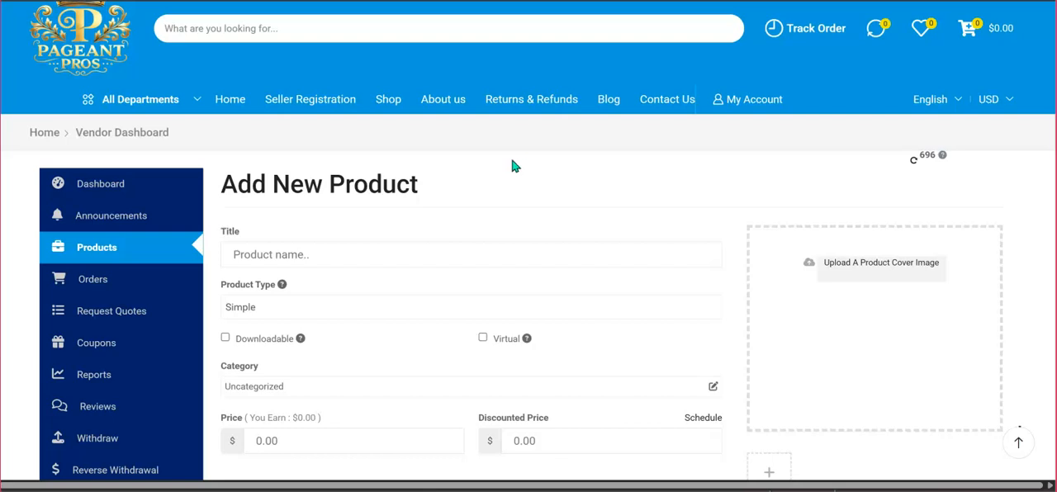
scroll(512, 173, down, 1)
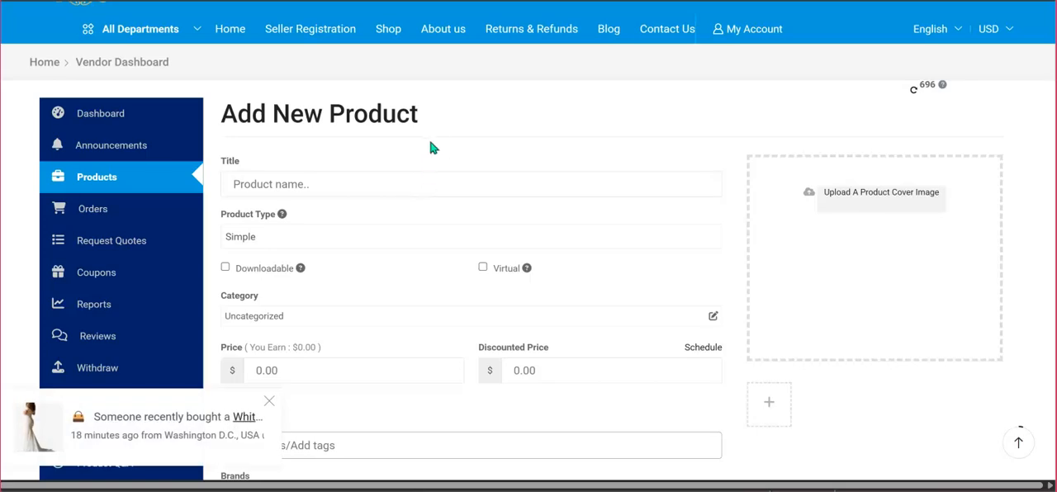
scroll(435, 147, down, 1)
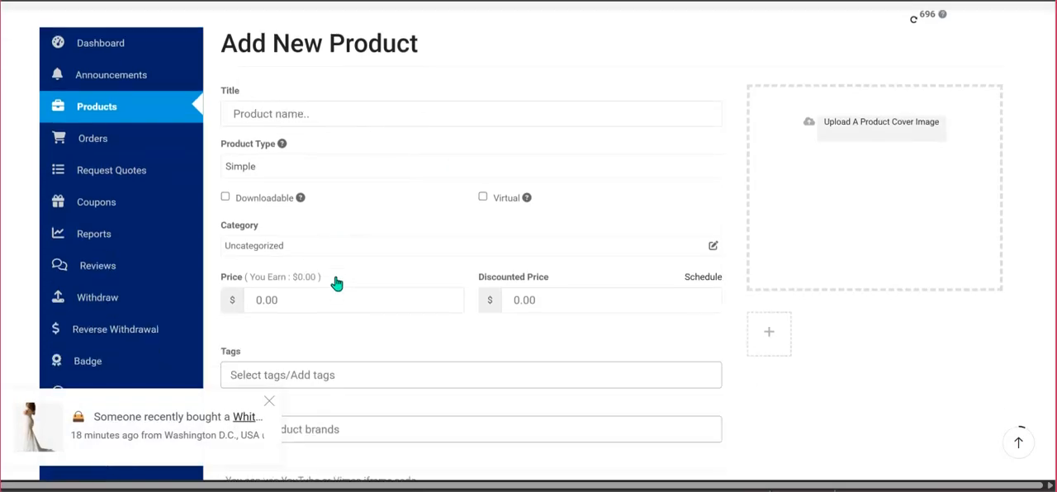
click(269, 403)
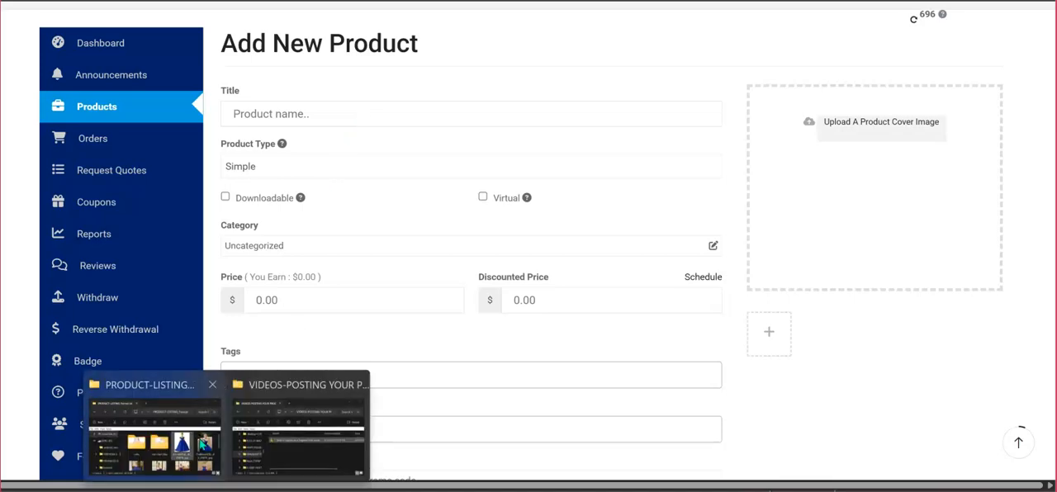
Copy the title "Formal Little Girls Long Pageant Dresses Prom Ball Gown Gold Lace Burgundy Tulle" from the Notepad notes into the product title.
click(198, 444)
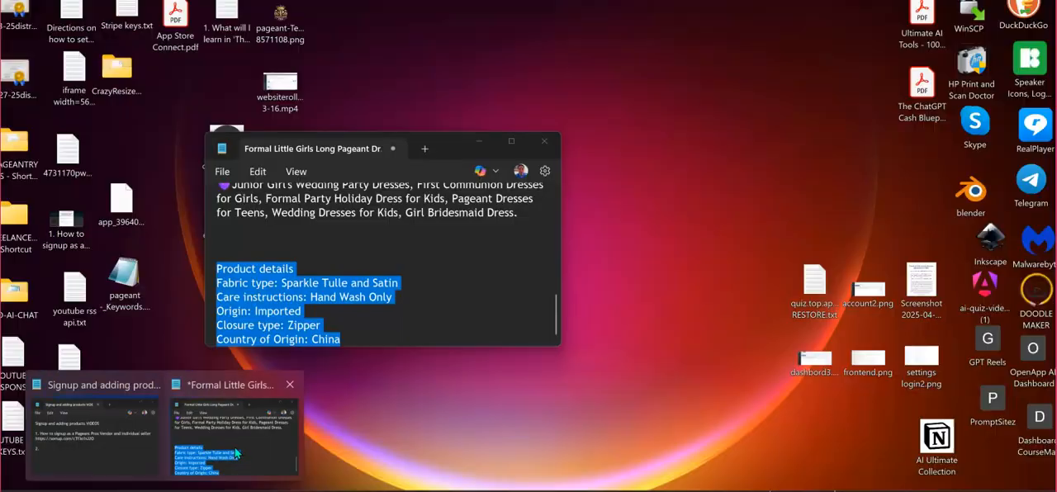
click(219, 462)
scroll(360, 321, up, 10)
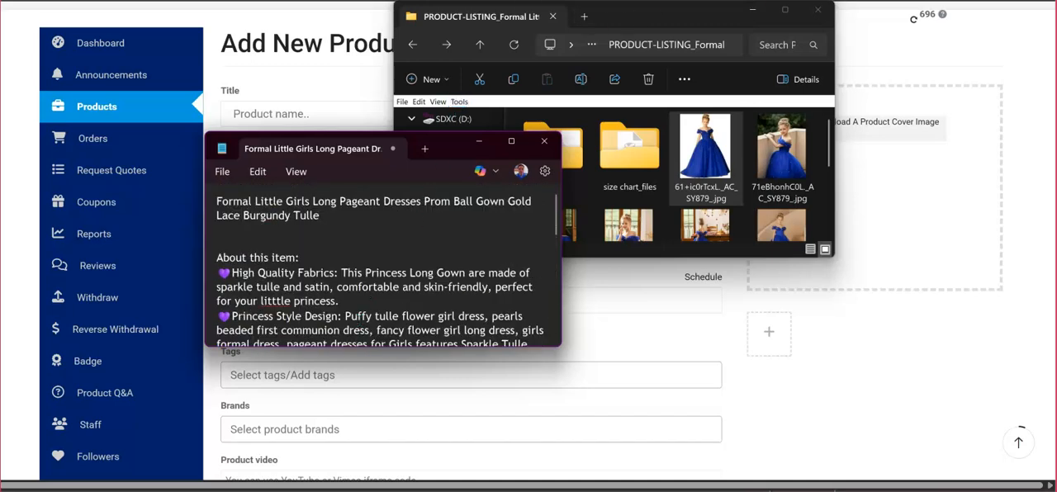
click(757, 16)
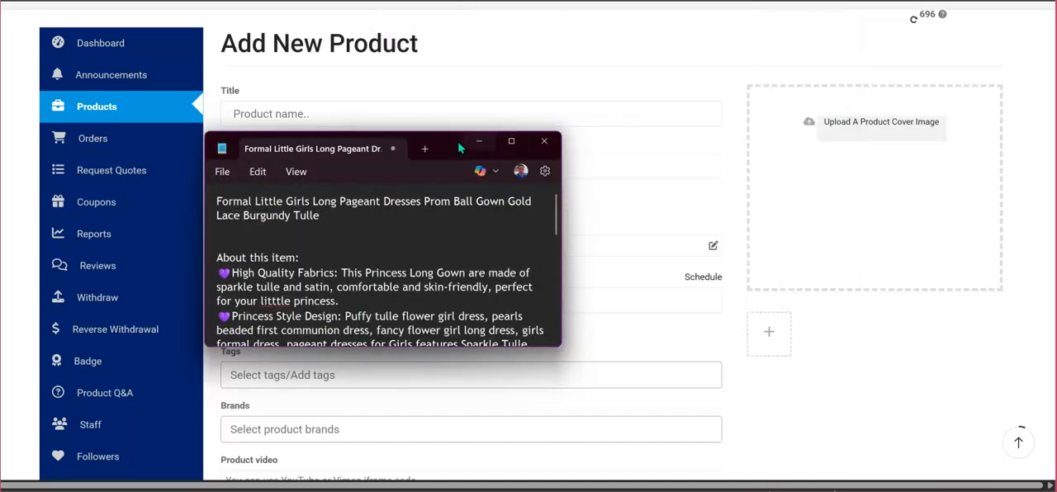
drag(346, 223, 211, 205)
key(ctrl+c)
right_click(256, 208)
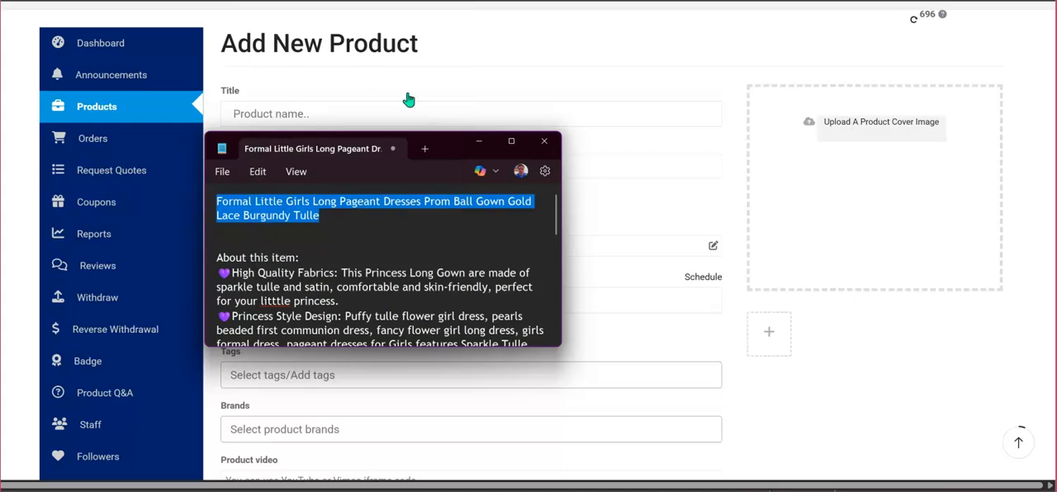
click(477, 147)
click(381, 115)
key(ctrl+v)
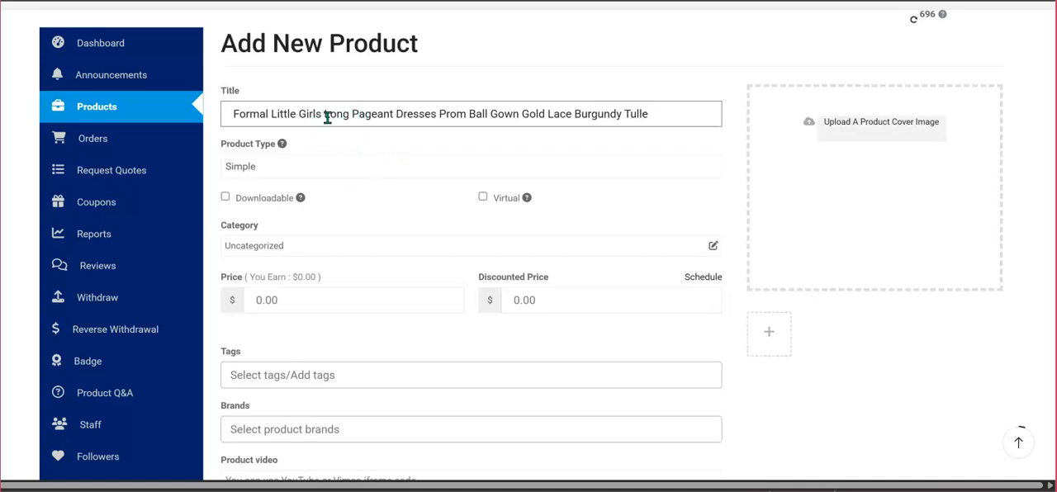
Insert "Blue" before "Pageant" in the product title and keep the product type as Simple.
click(353, 117)
text(Bl)
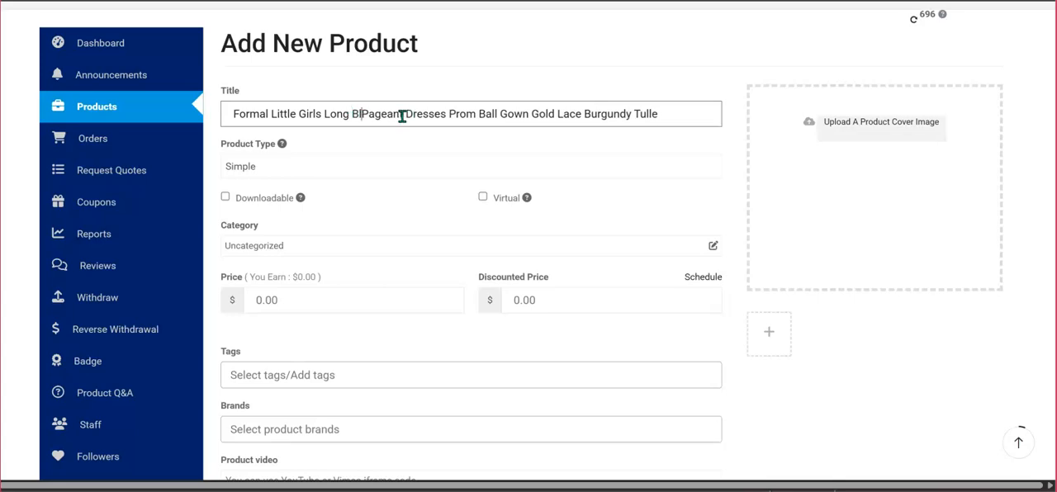
text(ue)
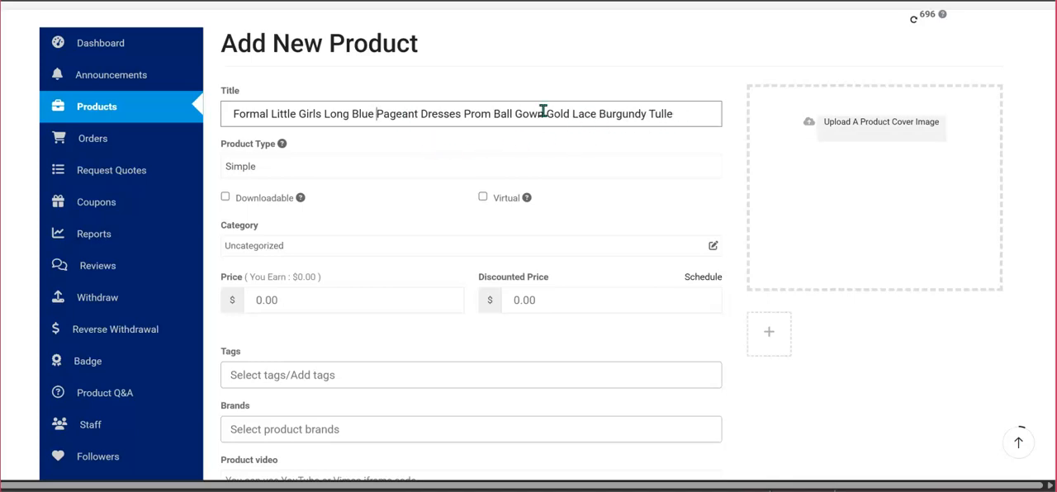
click(317, 172)
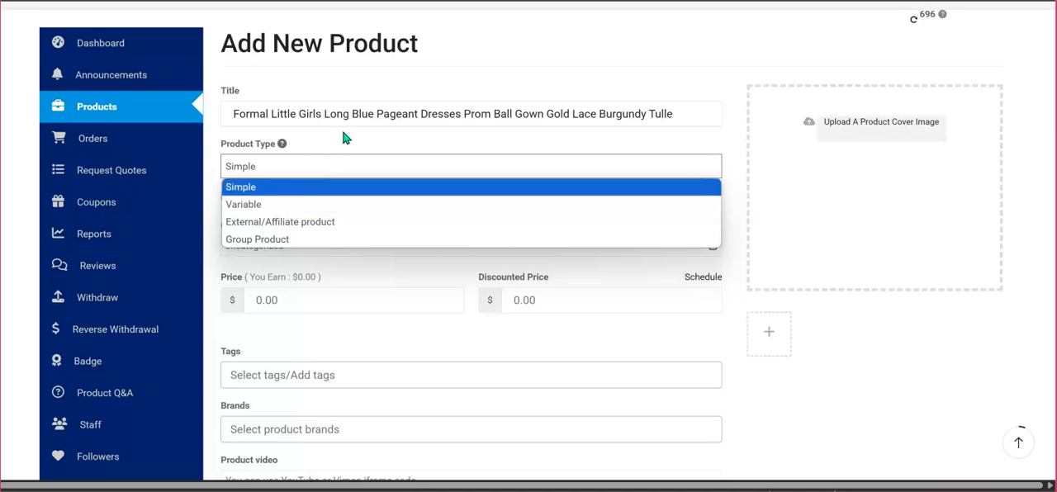
click(404, 143)
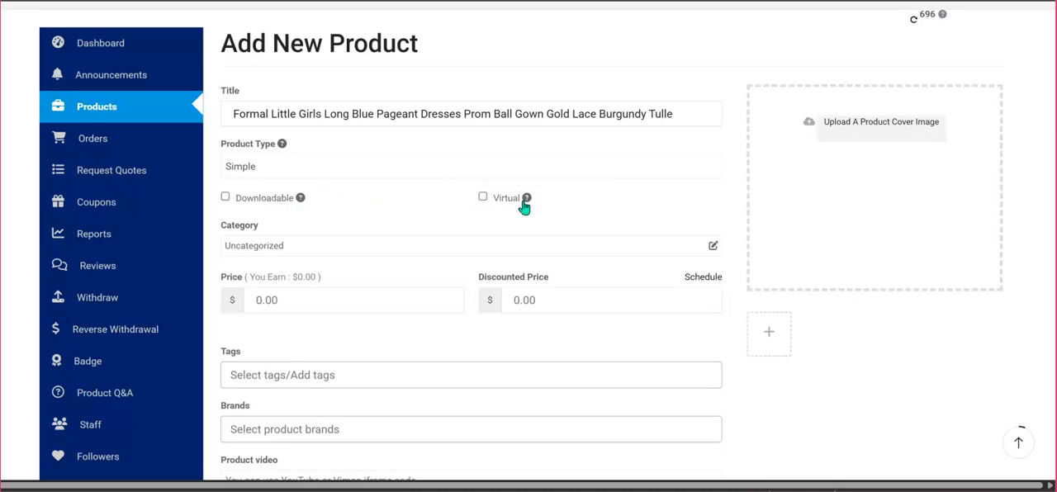
Open the product's category chooser and examine the full list of available top-level categories.
click(426, 256)
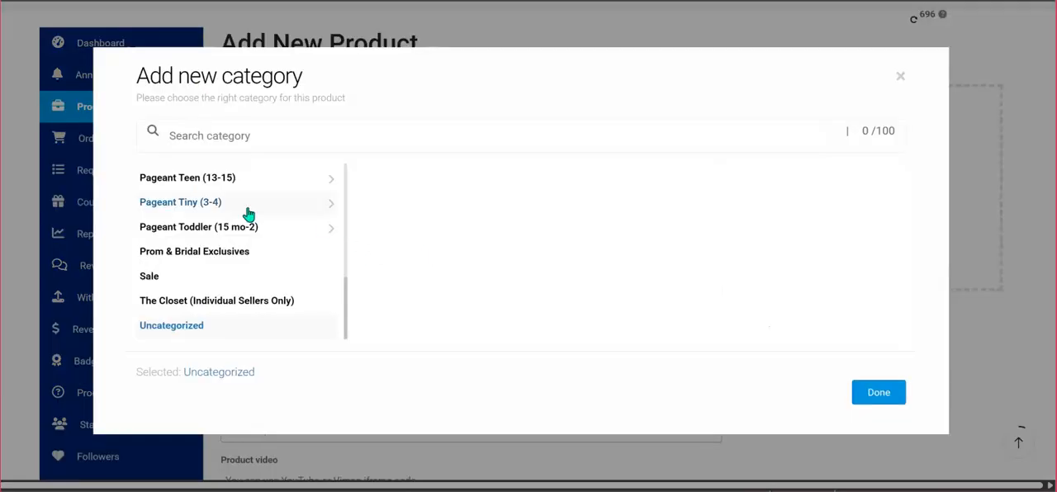
scroll(251, 198, up, 5)
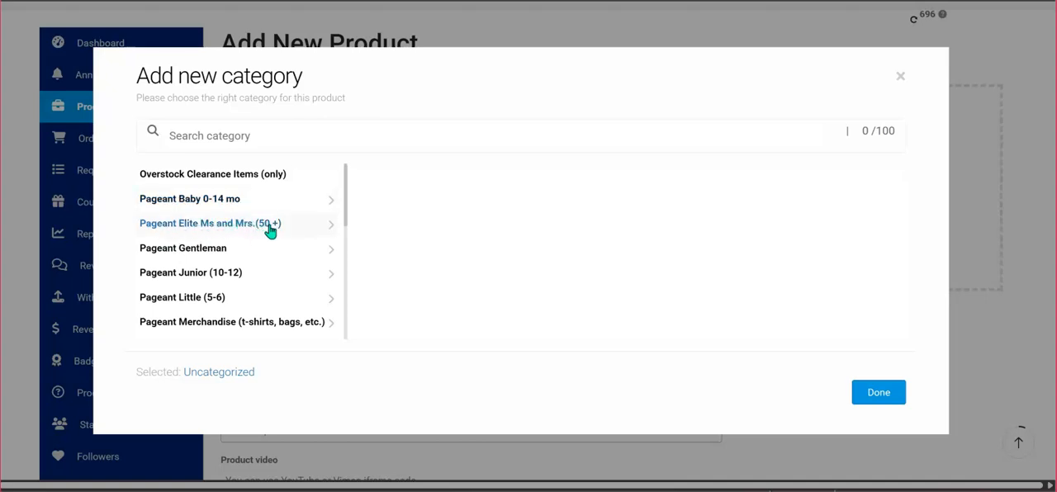
scroll(212, 281, down, 1)
scroll(212, 283, down, 1)
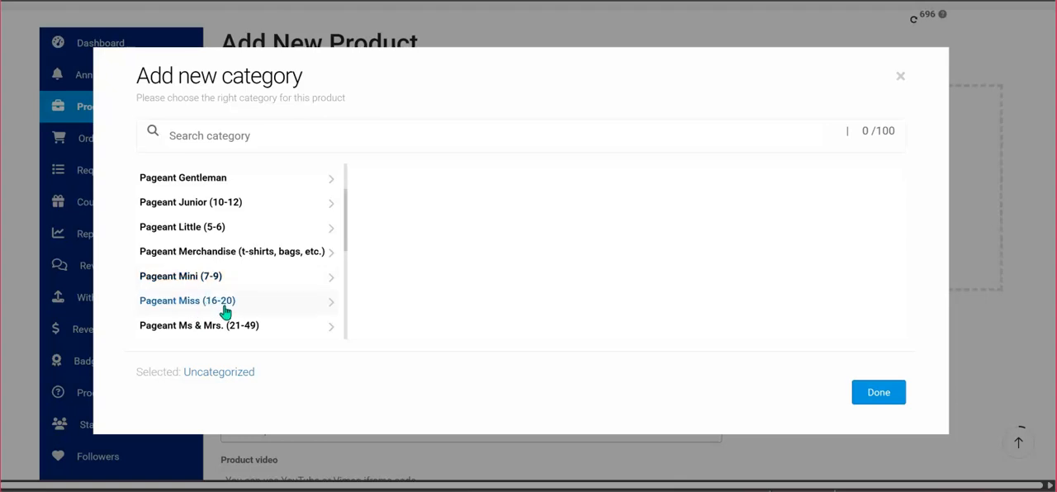
scroll(250, 266, down, 3)
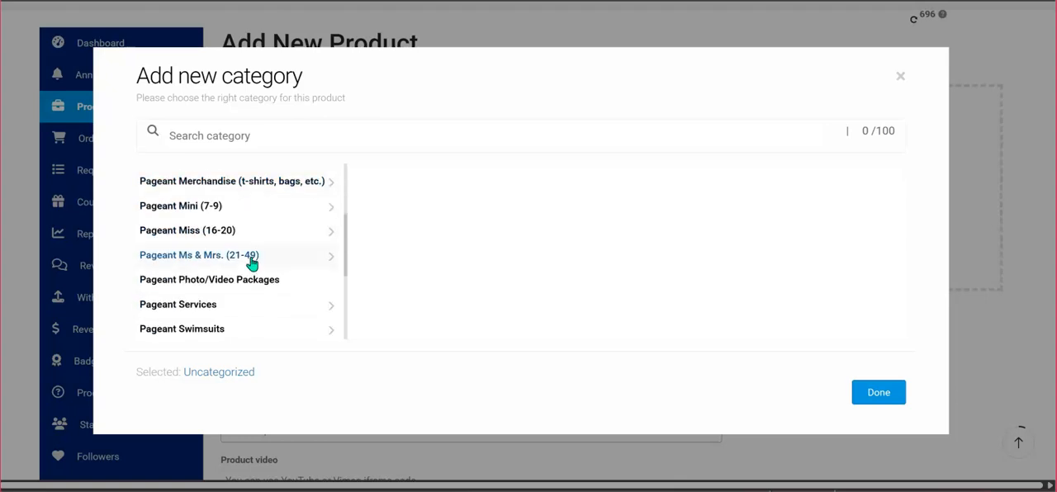
scroll(250, 252, down, 2)
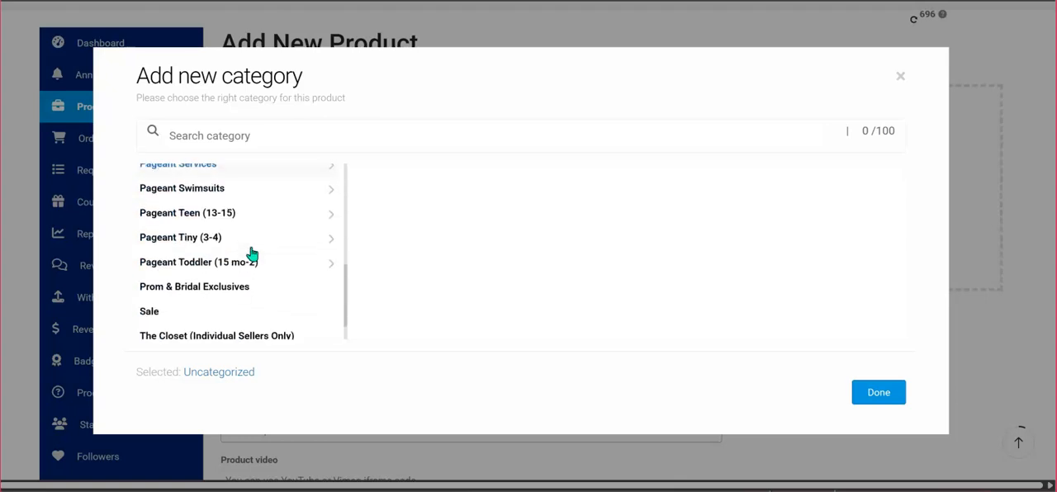
scroll(252, 254, down, 1)
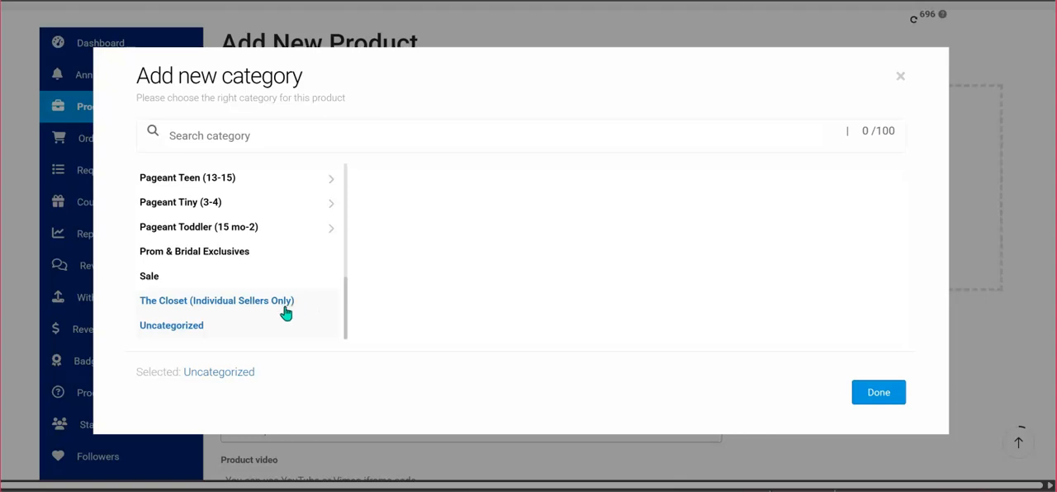
scroll(286, 311, down, 1)
scroll(223, 313, down, 1)
scroll(231, 289, up, 4)
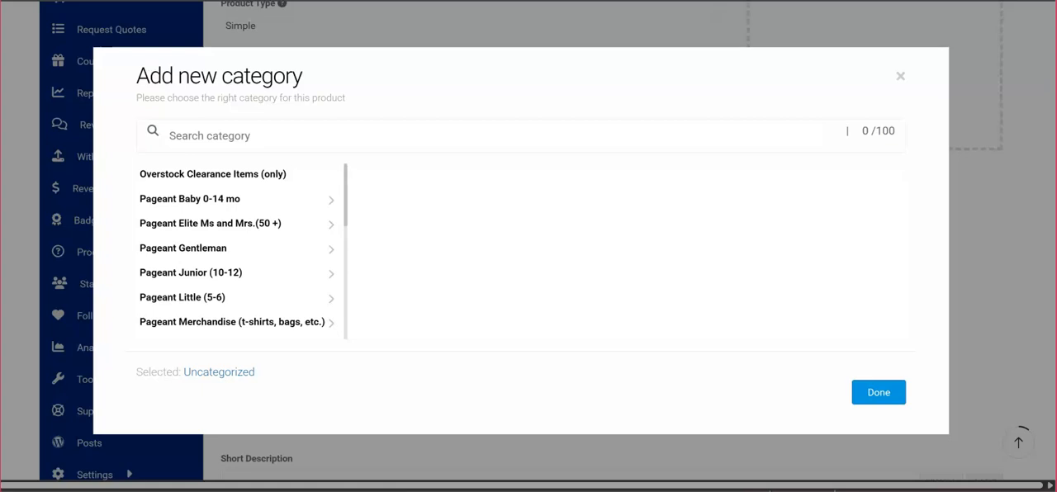
scroll(326, 238, up, 3)
Set the product's category to Pageant Miss (16-20) > Miss Dresses > Evening Gowns and confirm the selection.
scroll(304, 211, down, 2)
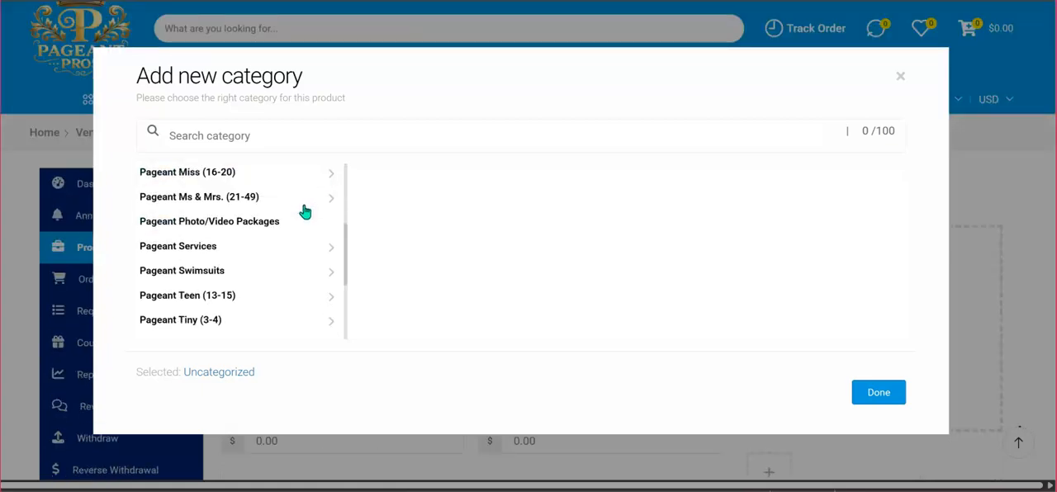
scroll(304, 211, up, 2)
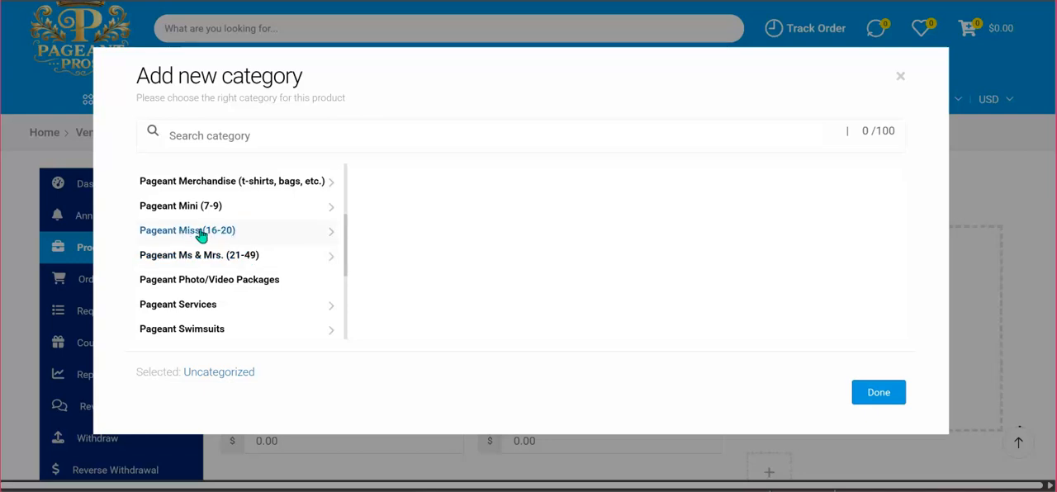
click(308, 239)
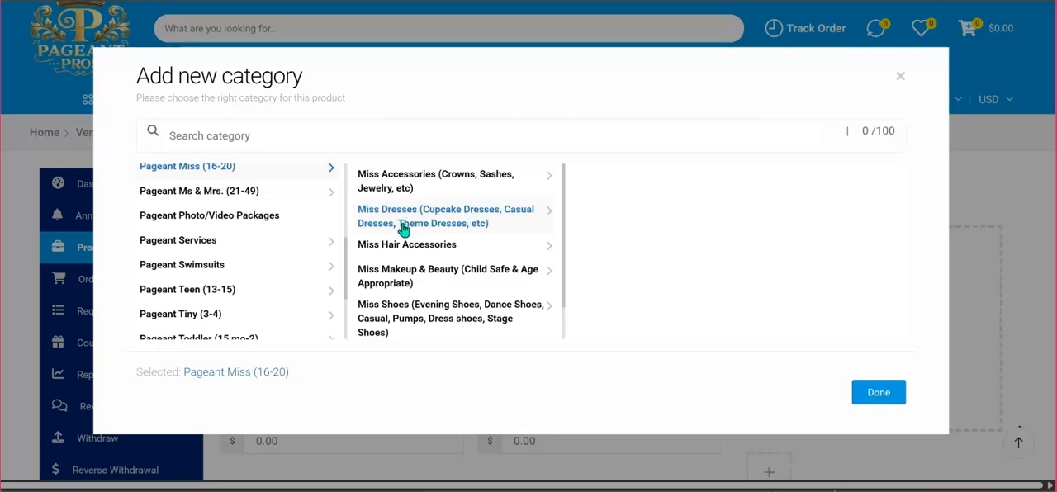
click(543, 217)
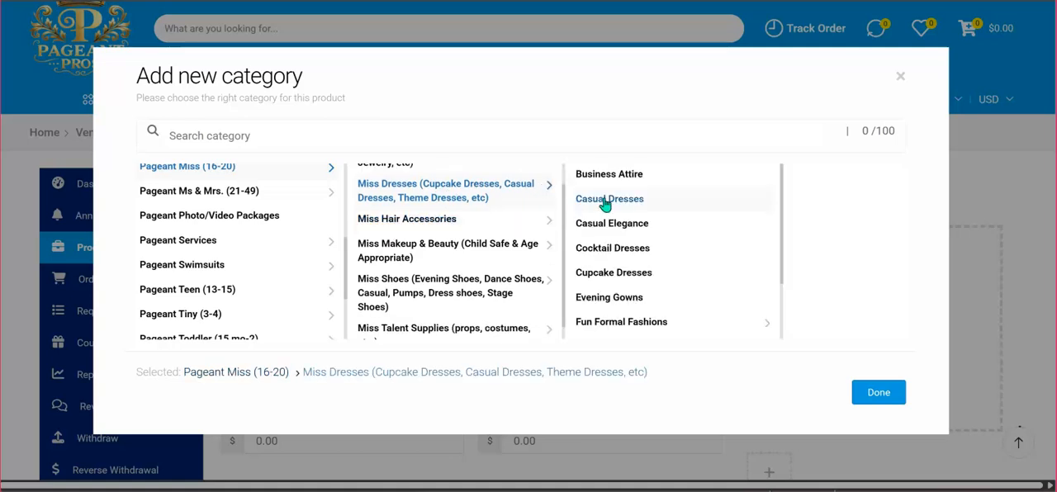
click(621, 299)
scroll(619, 300, down, 1)
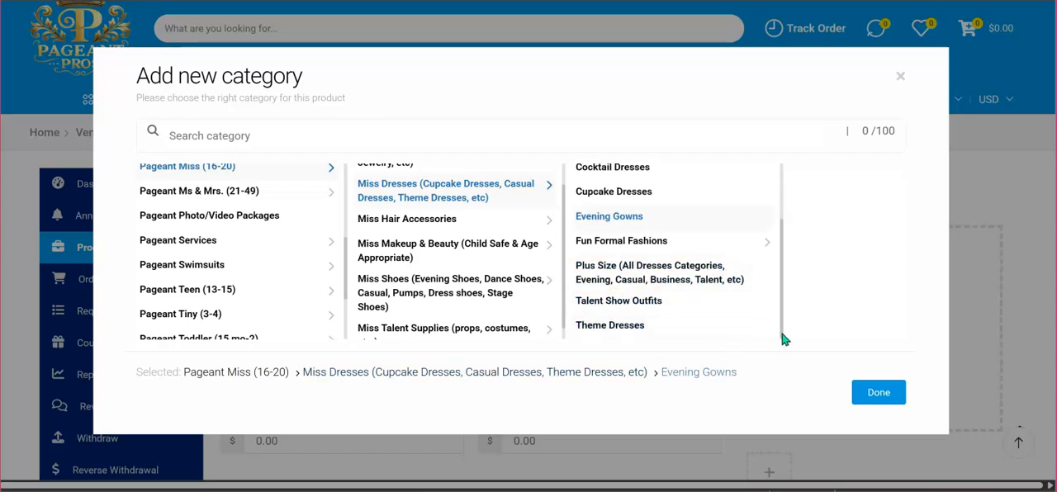
click(882, 394)
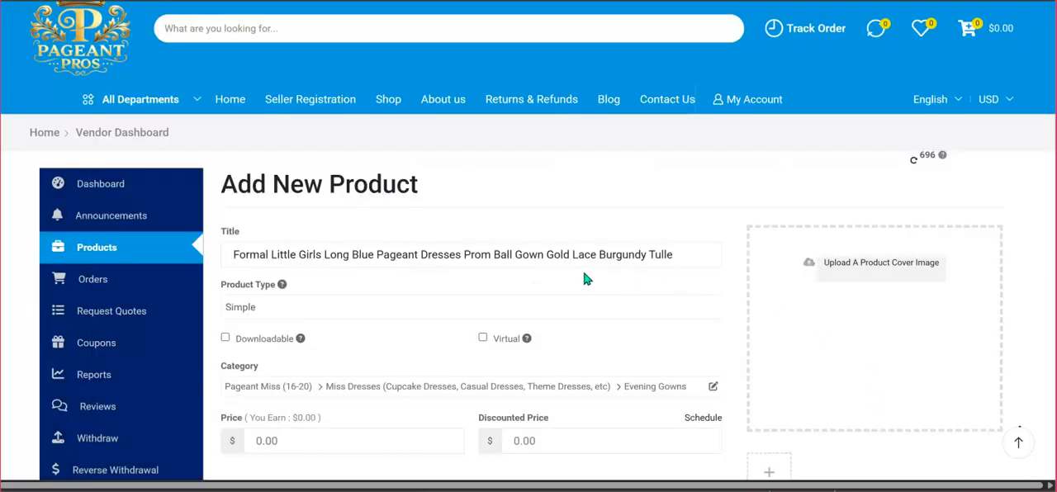
Set the product's price to $102 and its discounted price to $89.
scroll(585, 279, down, 2)
scroll(584, 278, down, 2)
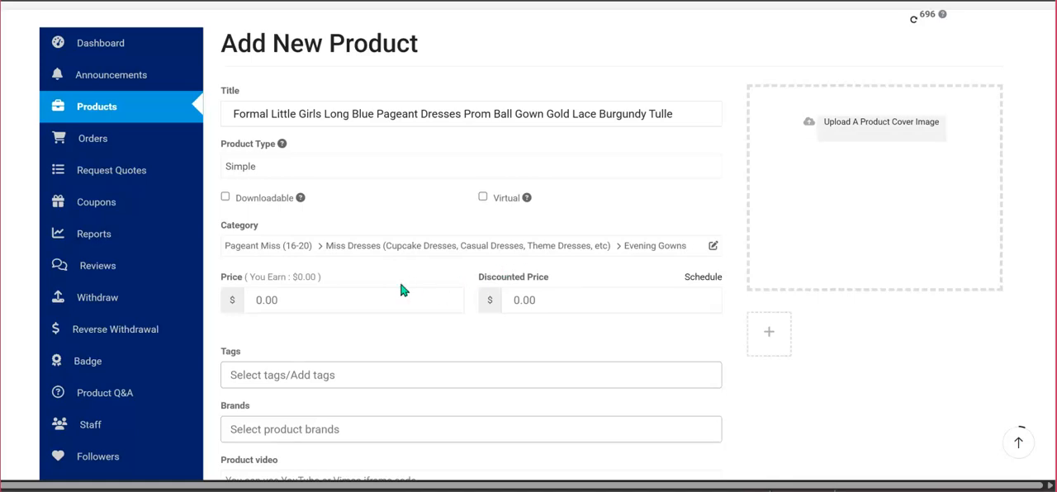
click(331, 299)
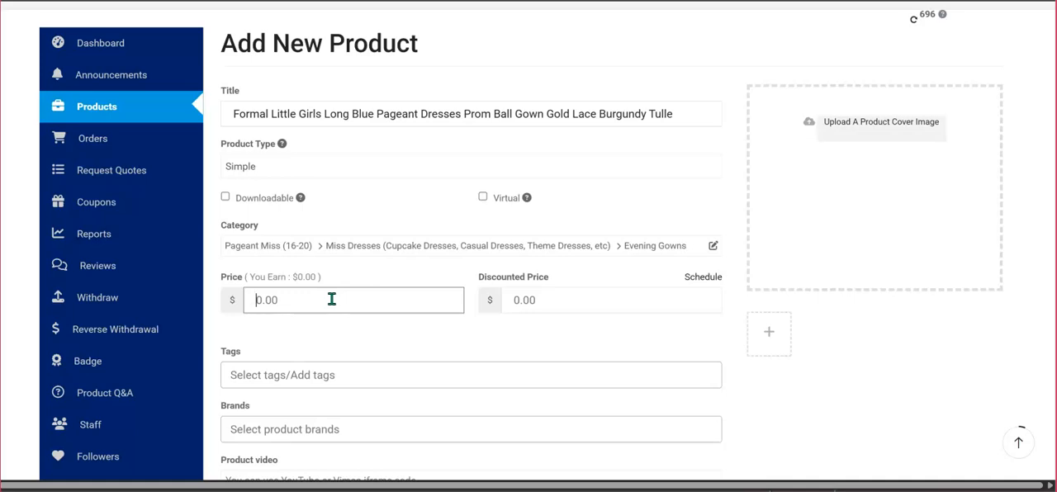
text(102)
click(576, 303)
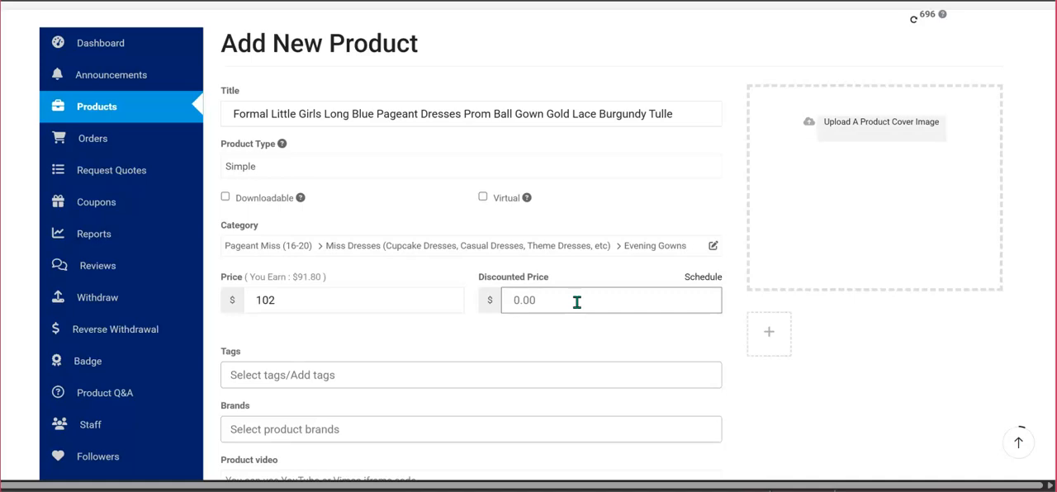
text(89)
Add the tag "blue pageant" to the product.
scroll(485, 335, down, 1)
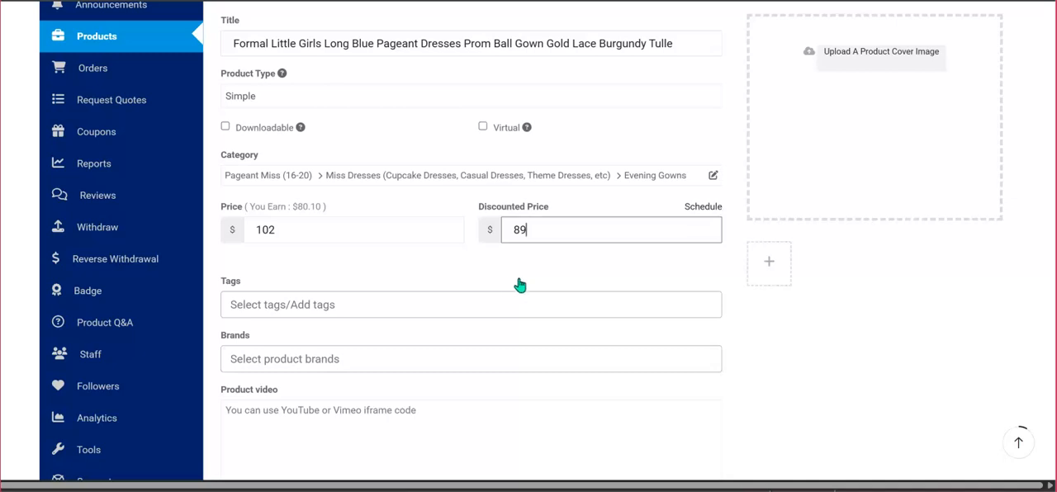
click(446, 304)
key(Tab)
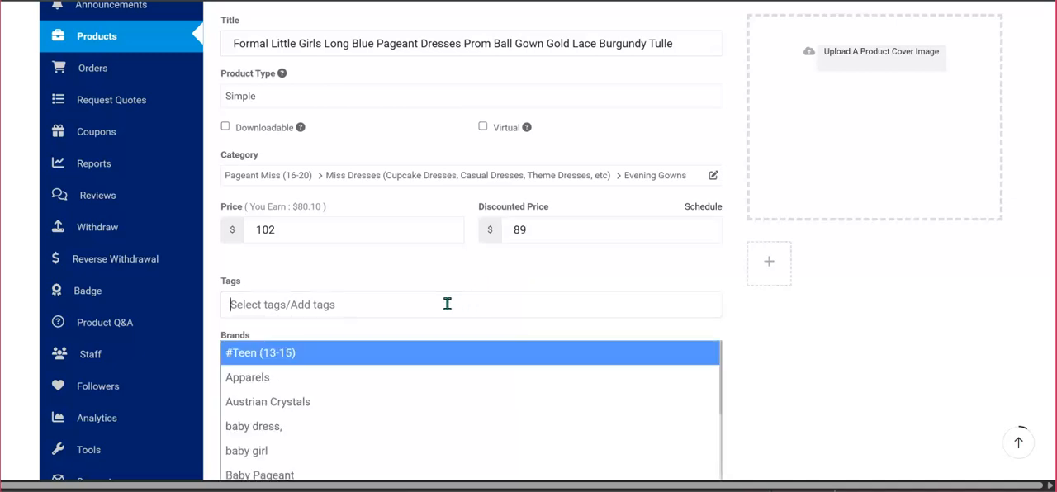
text(blue)
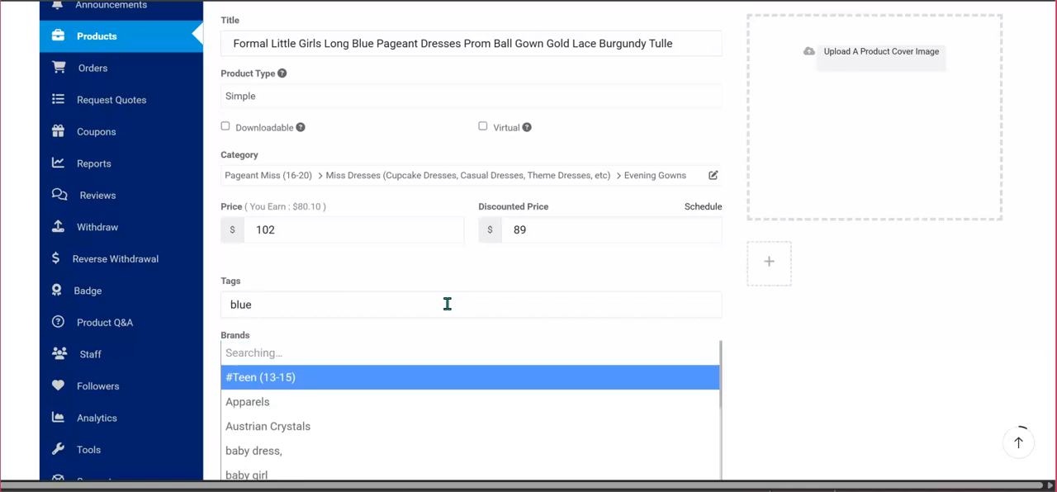
text( page)
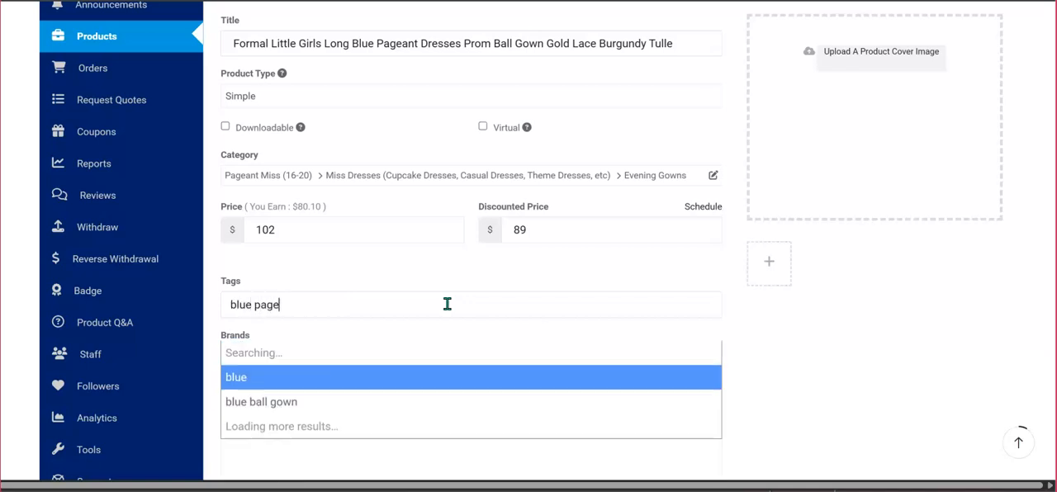
text(ant)
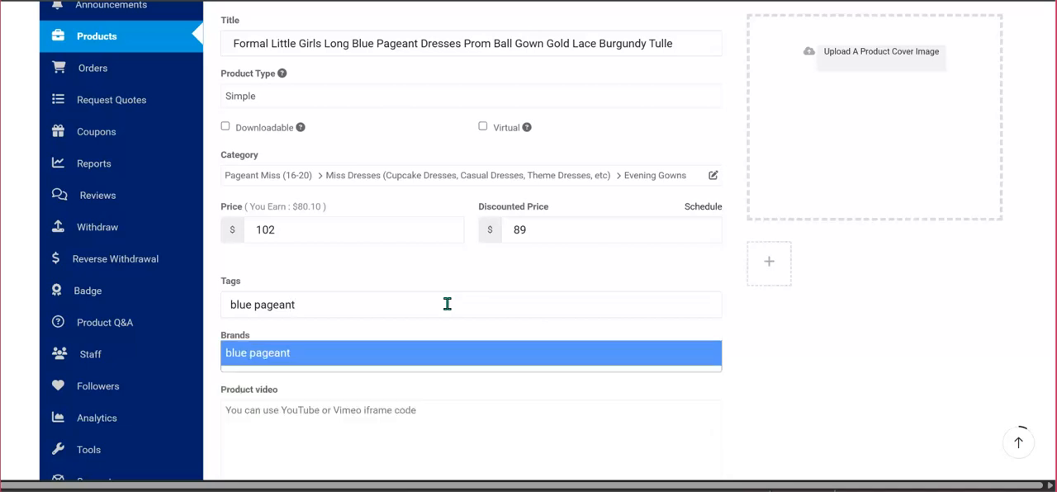
key(Return)
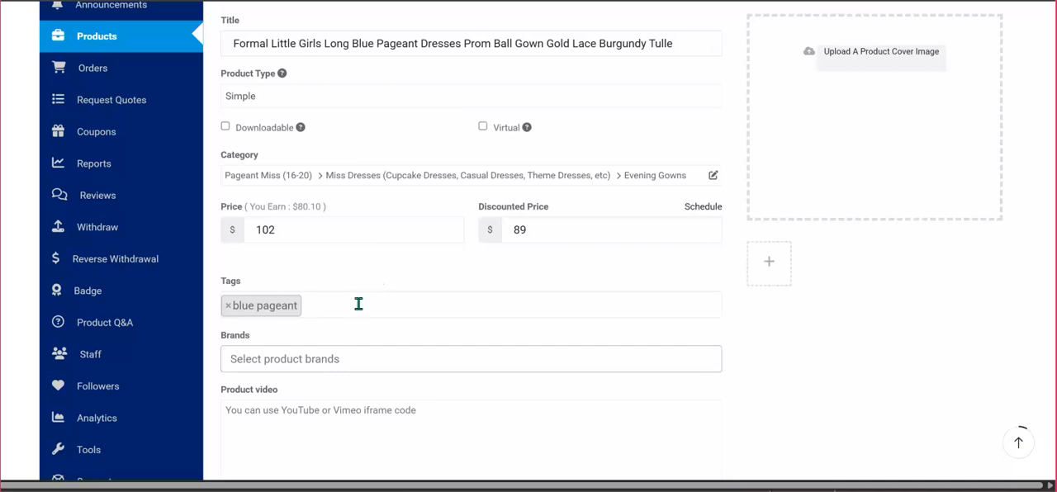
Add the suggested tag "flower girls dress" to the product by searching the tags for "girls dress".
text(girls)
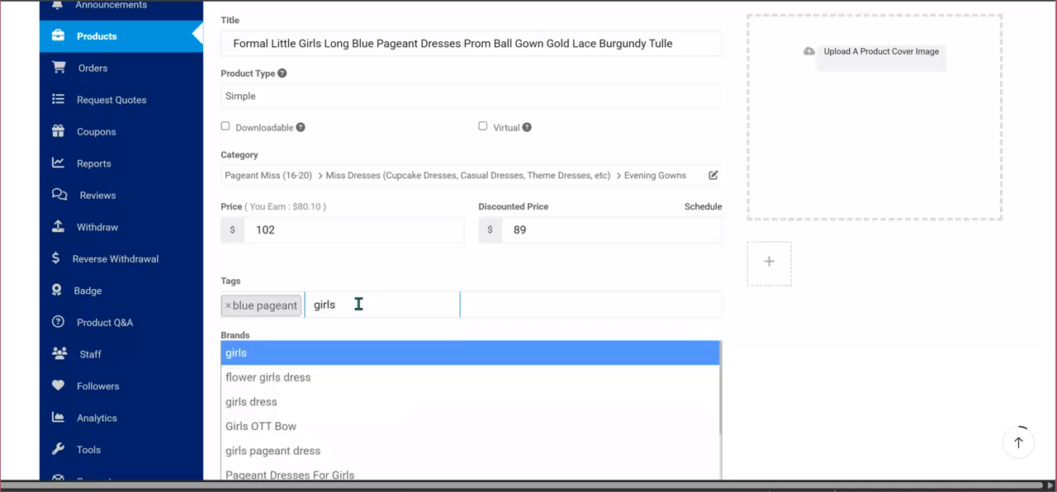
text( dress)
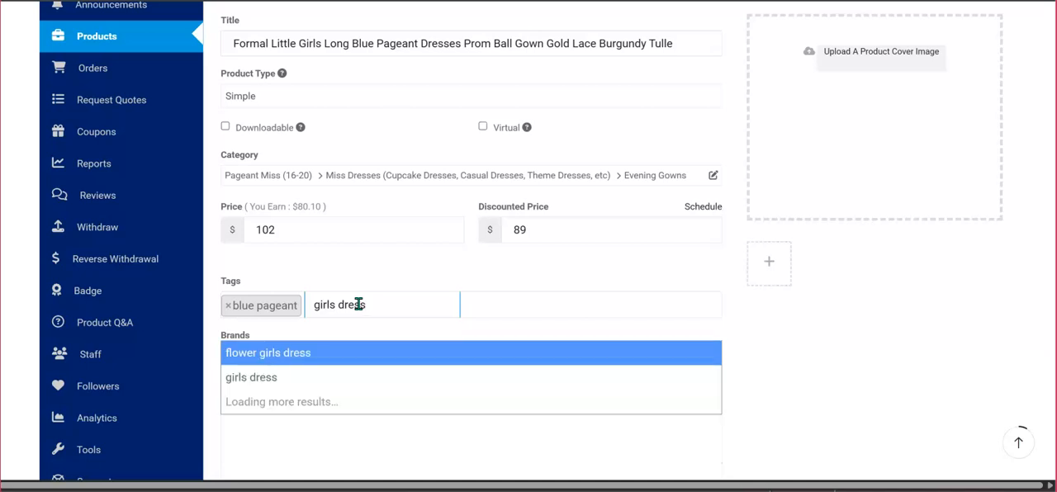
key(Return)
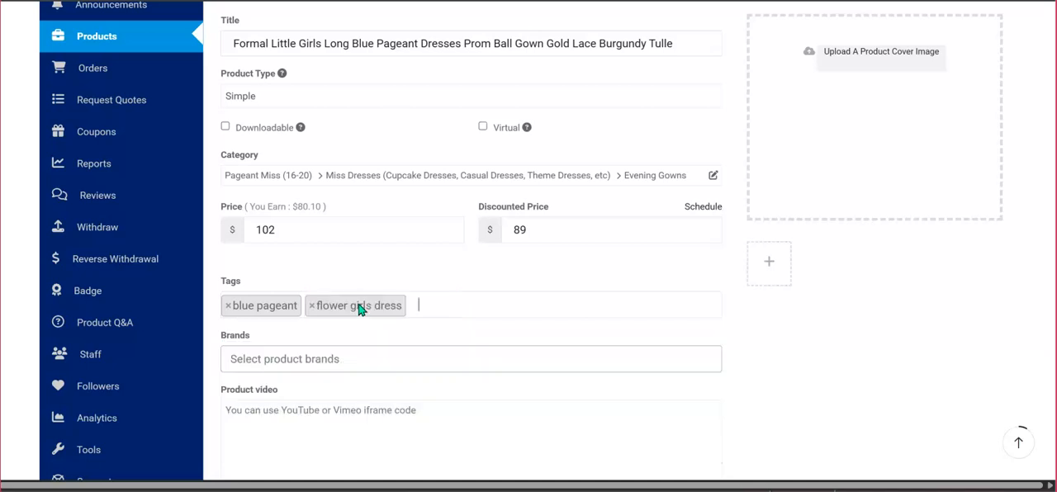
Add the tag "pageant gown for teens" to the product.
text(pag)
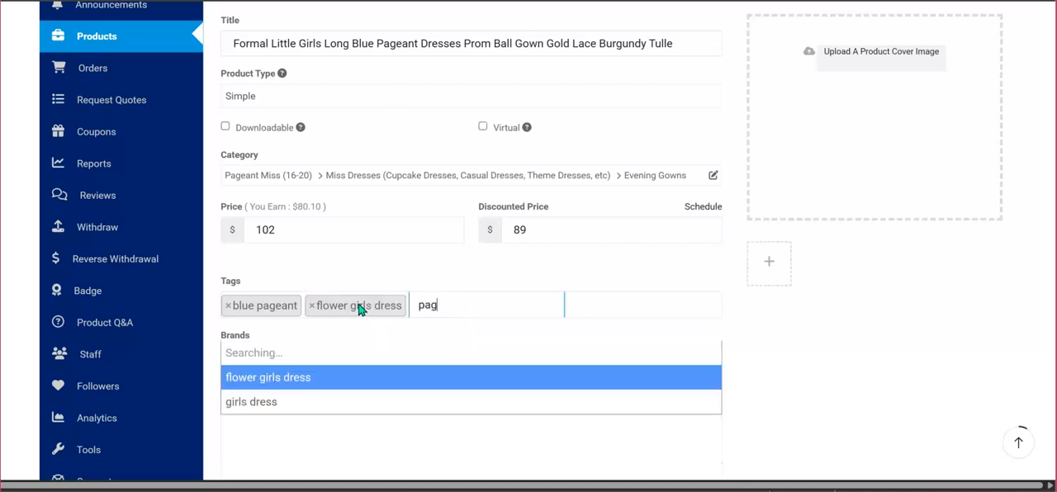
text(eant)
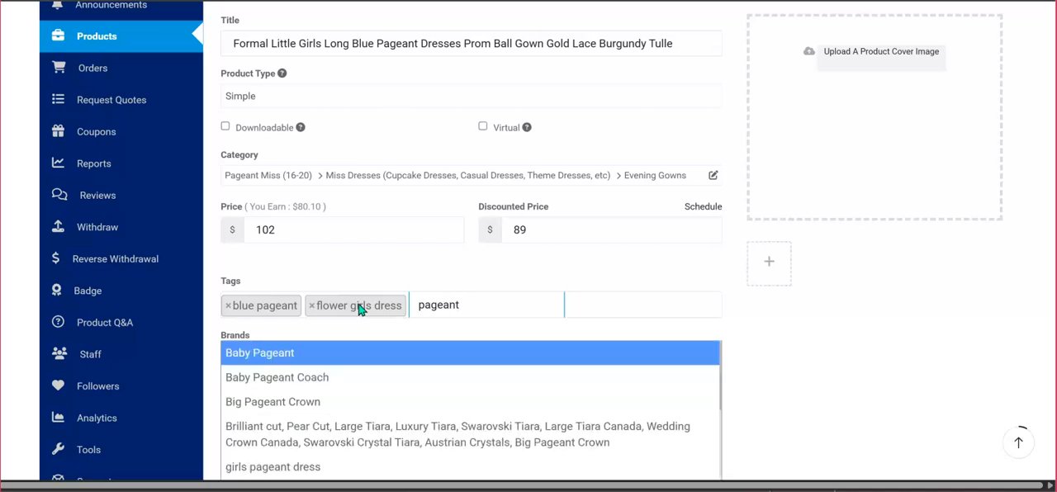
text( gown)
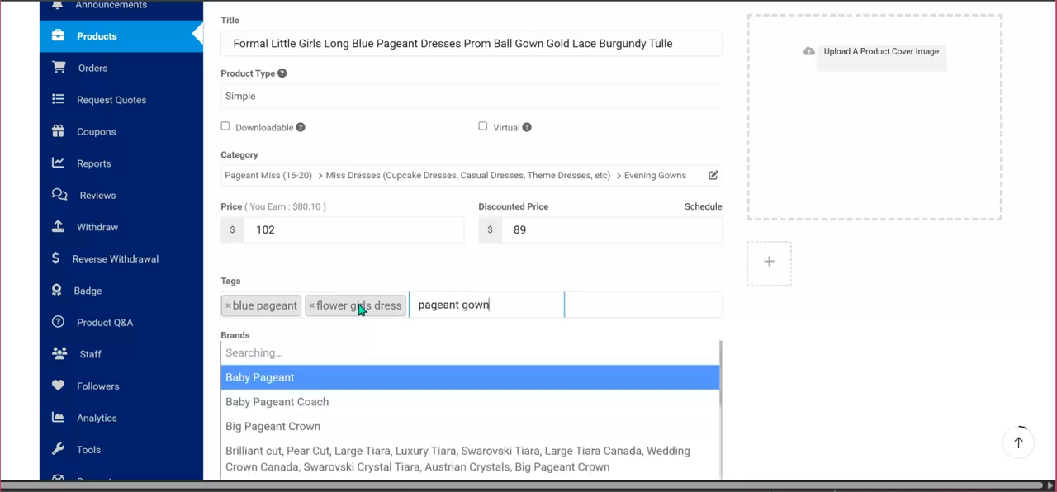
text( for)
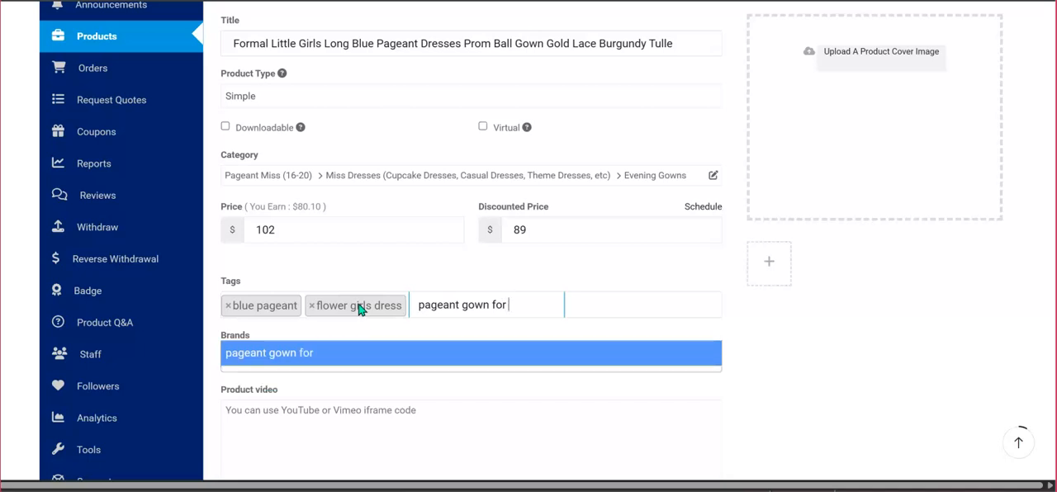
text( teens)
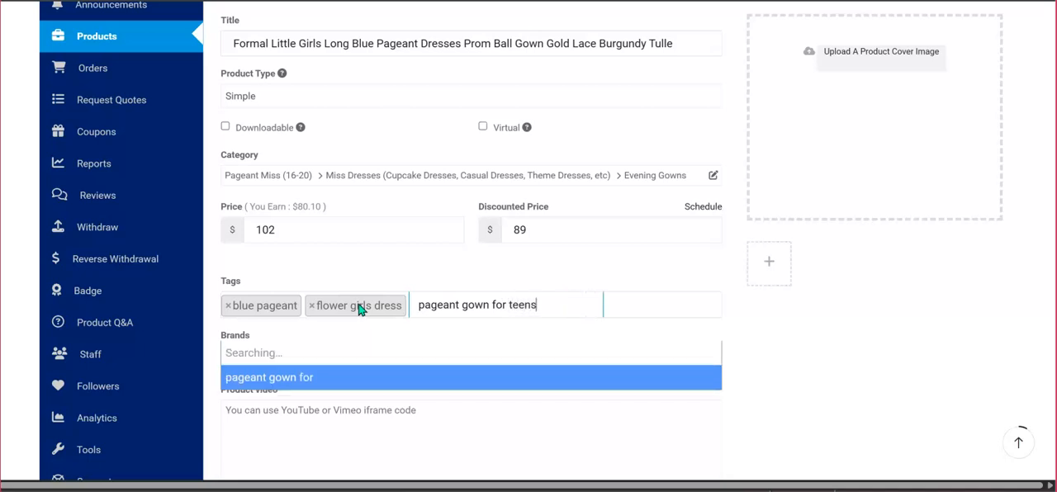
key(Return)
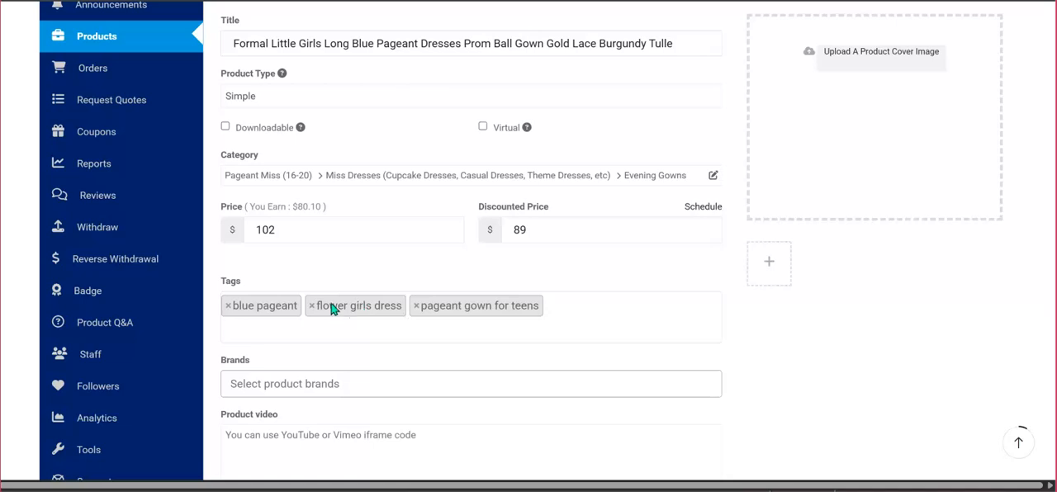
click(581, 313)
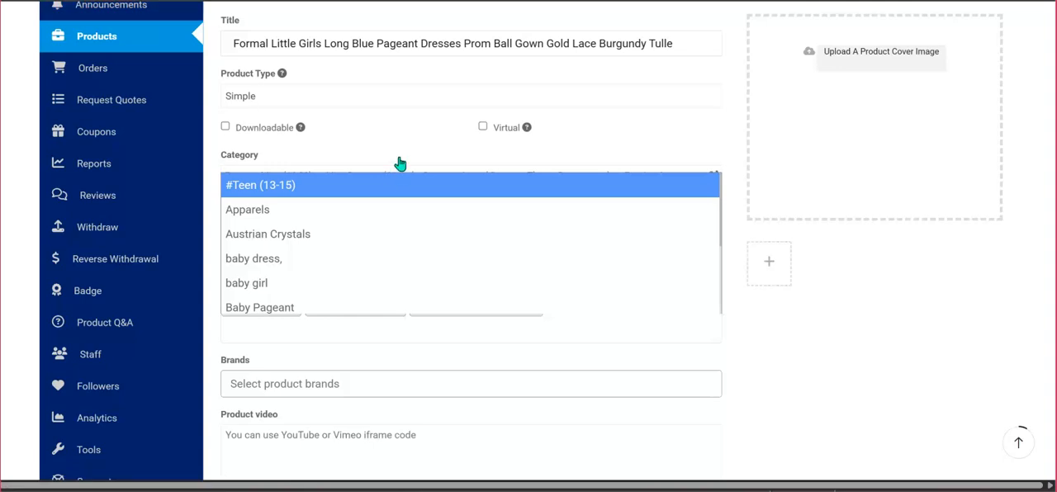
click(567, 151)
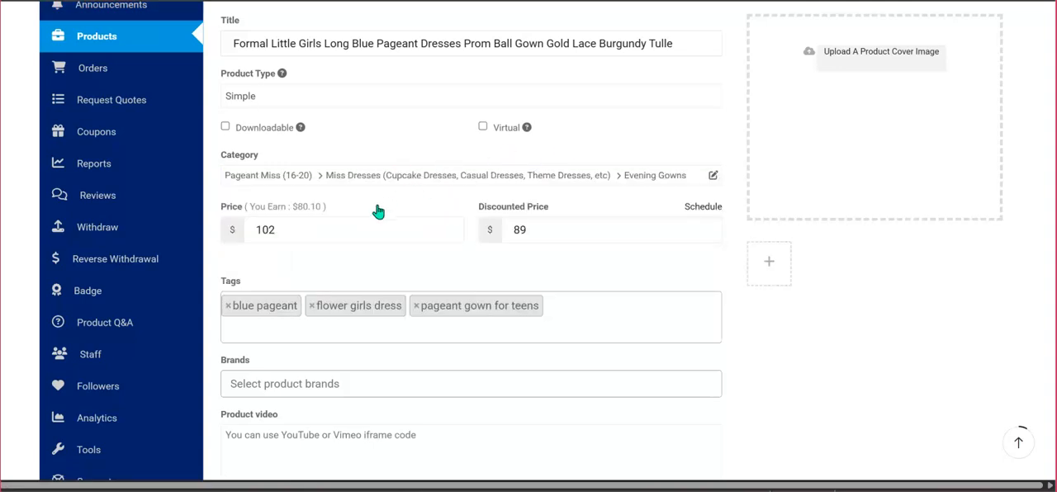
click(593, 314)
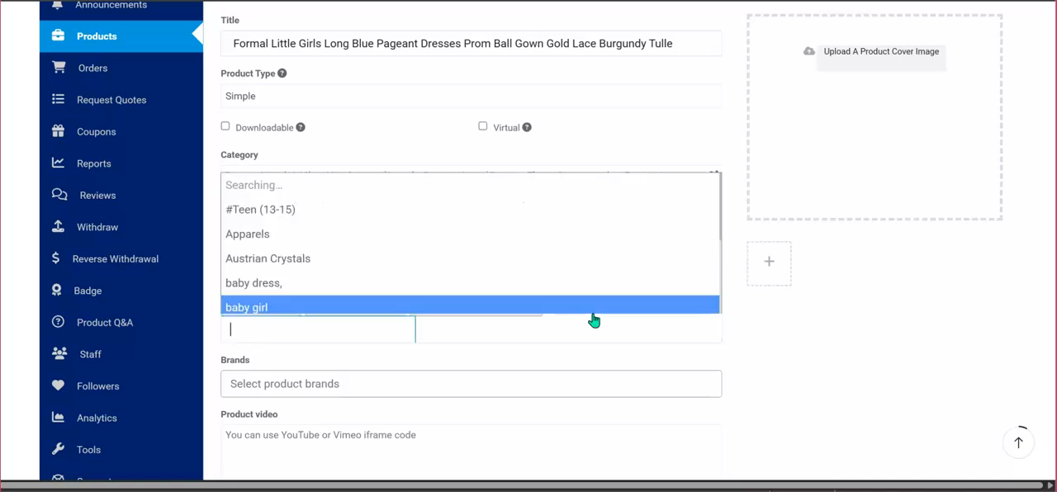
click(604, 330)
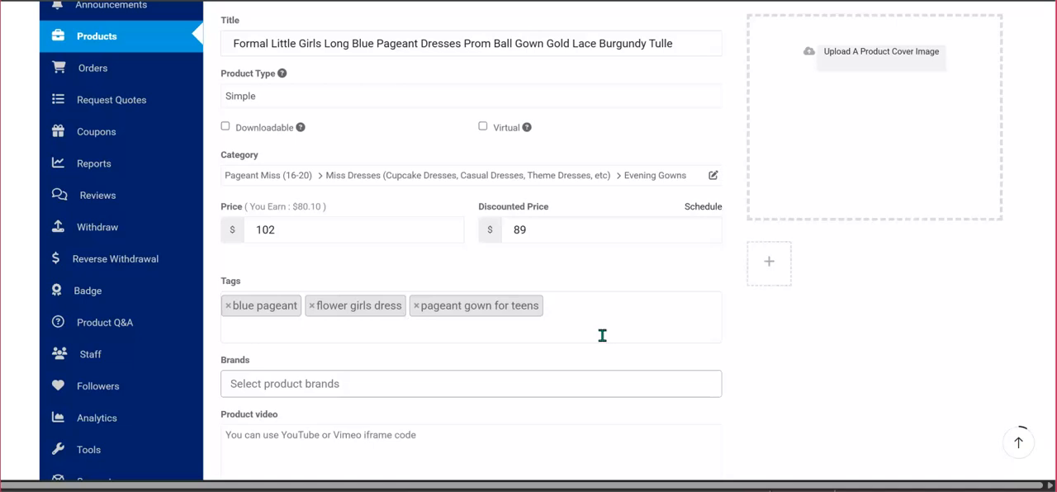
Add the tag "pageant miss dress" to the product.
click(602, 335)
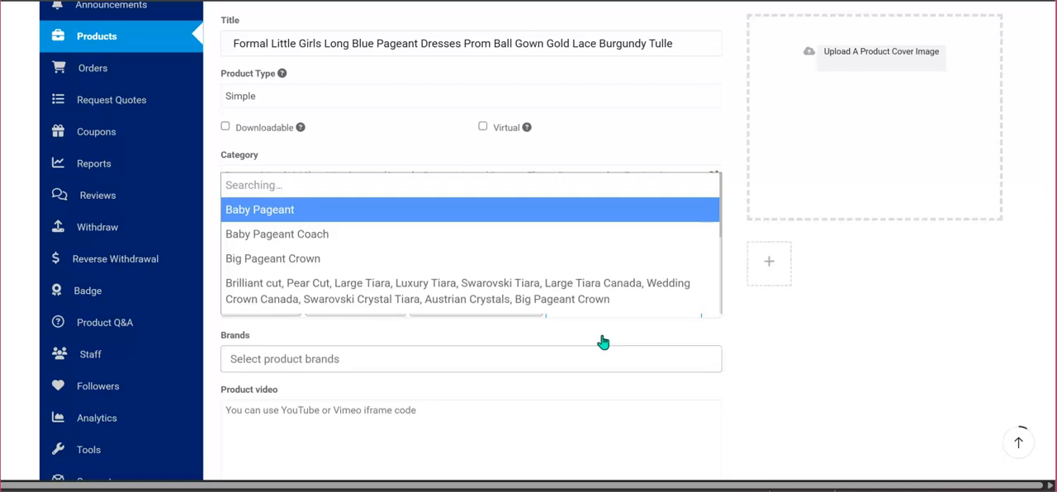
text(miss)
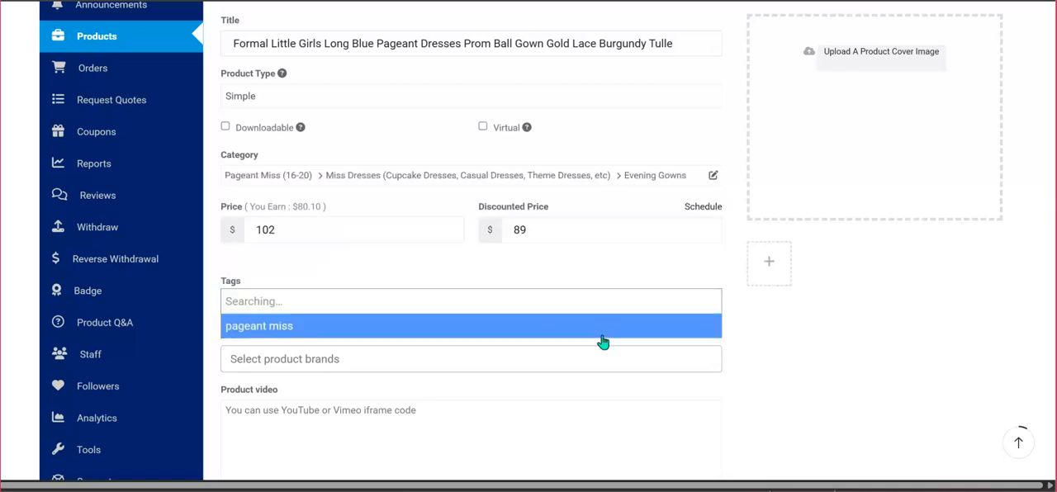
text( dress)
key(Return)
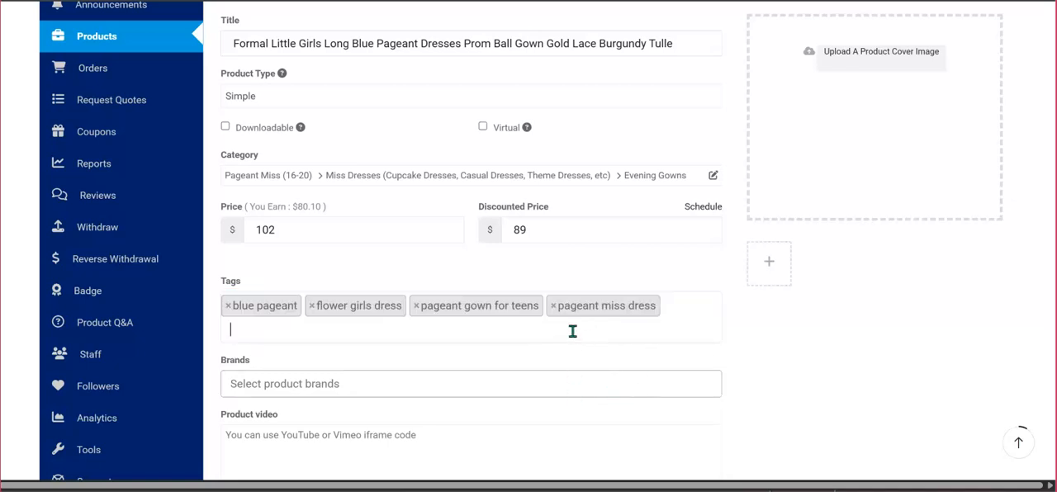
Choose the blue dress photo with the plain white background from the media library for the product cover image.
scroll(565, 325, down, 1)
scroll(565, 324, up, 2)
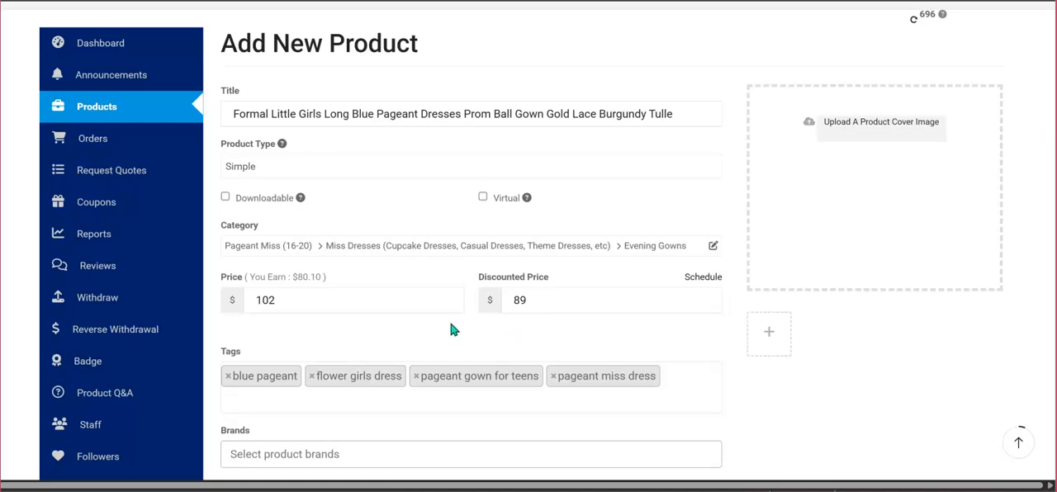
click(895, 136)
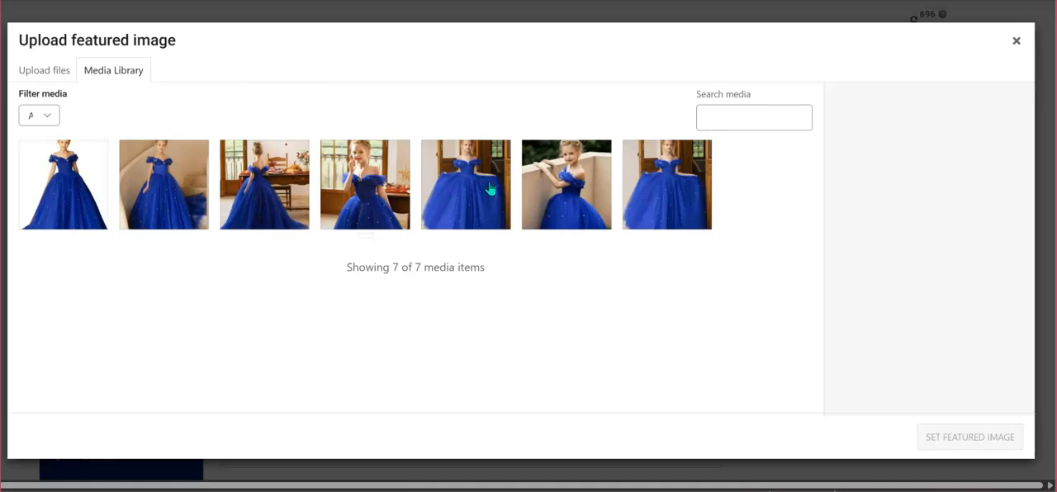
click(76, 188)
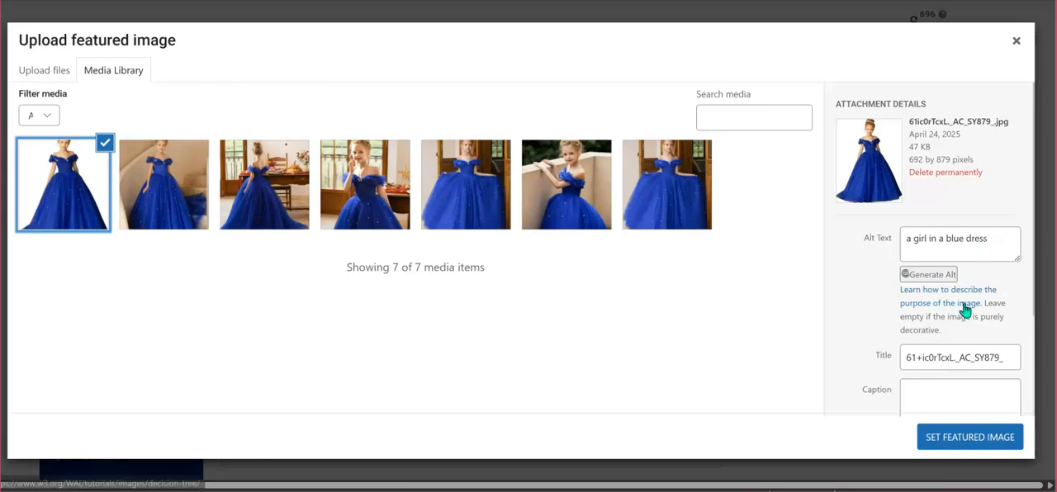
Replace the cover image's title with its alt text, extended to read "a girl in a blue pageant dress".
click(1006, 359)
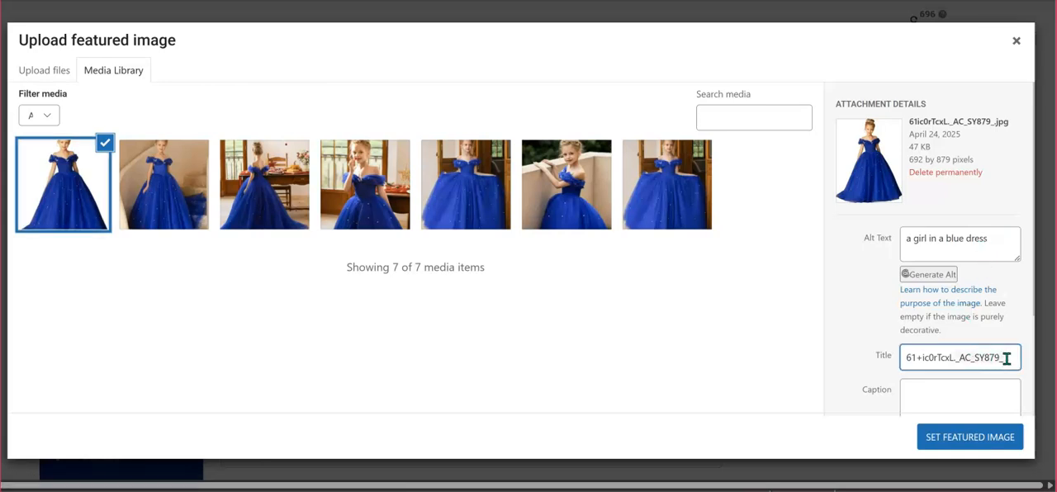
click(1001, 238)
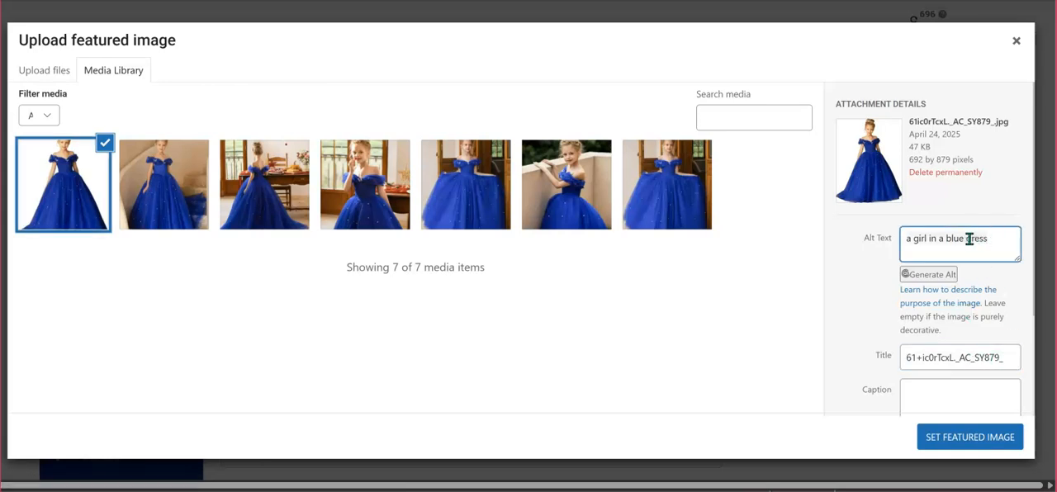
right_click(965, 238)
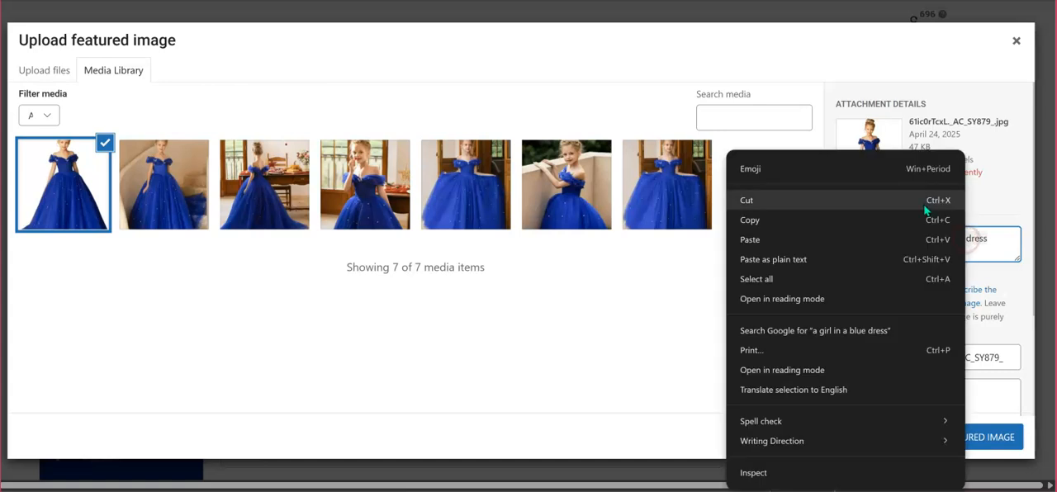
click(807, 222)
click(992, 359)
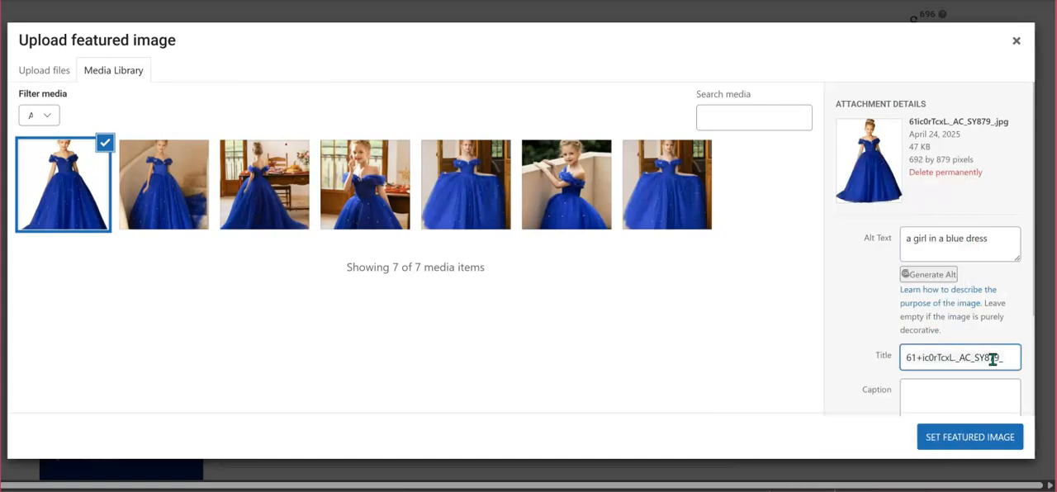
key(ctrl+a)
key(BackSpace)
text(pa)
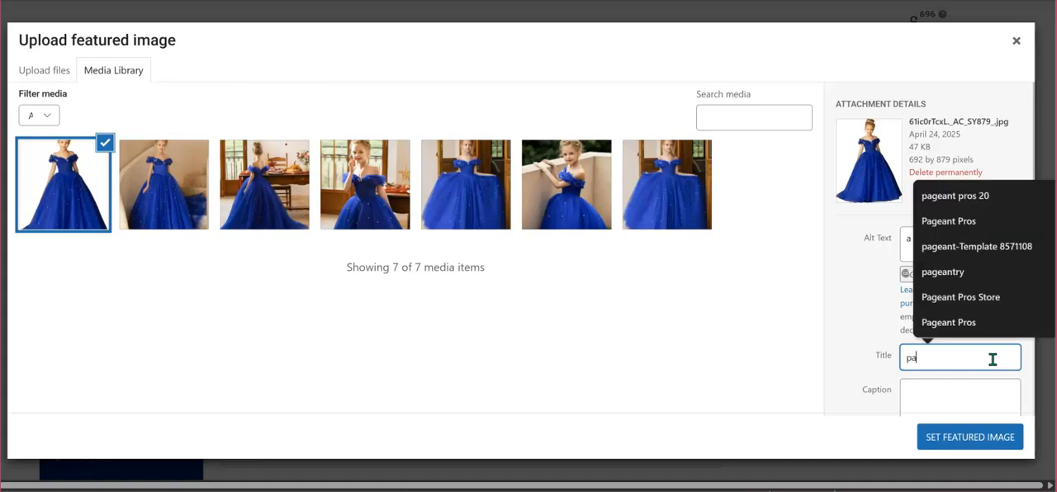
key(BackSpace)
key(ctrl+v)
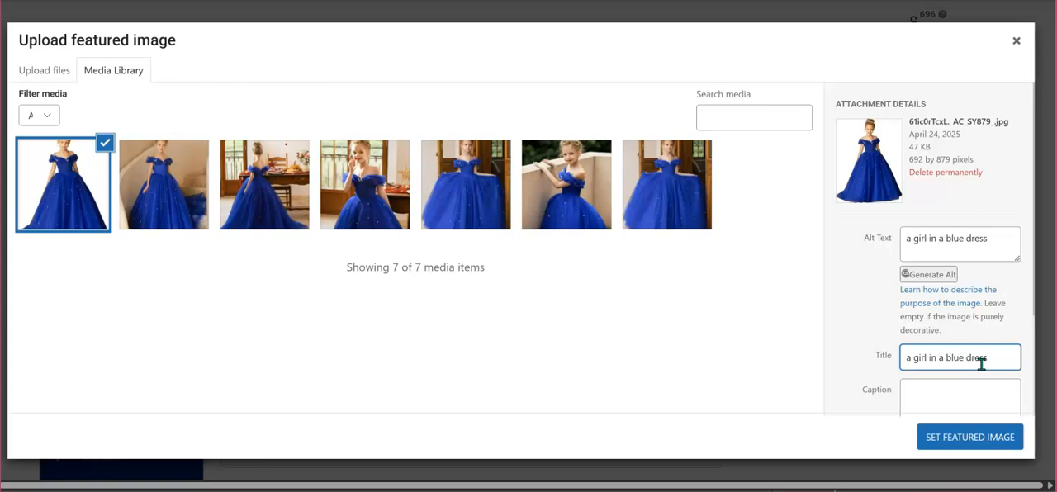
text(pageant)
Copy the image title into the image description and set the image as the product's featured image.
triple_click(999, 359)
right_click(999, 358)
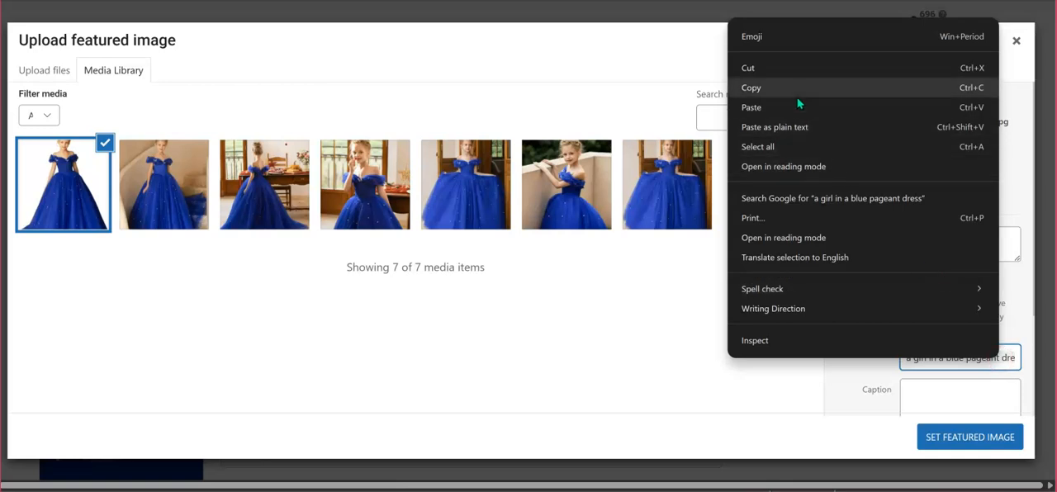
click(795, 89)
scroll(936, 371, down, 3)
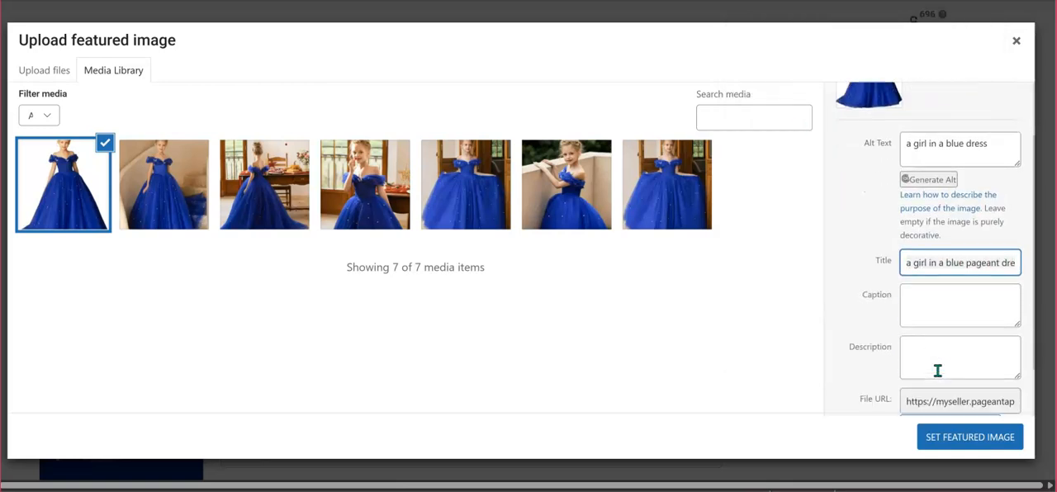
click(931, 311)
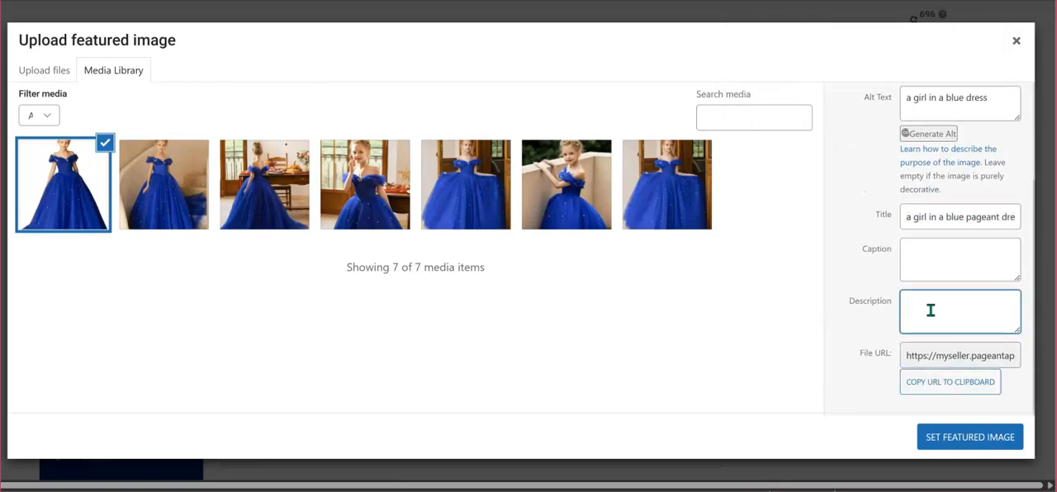
key(ctrl+v)
click(948, 444)
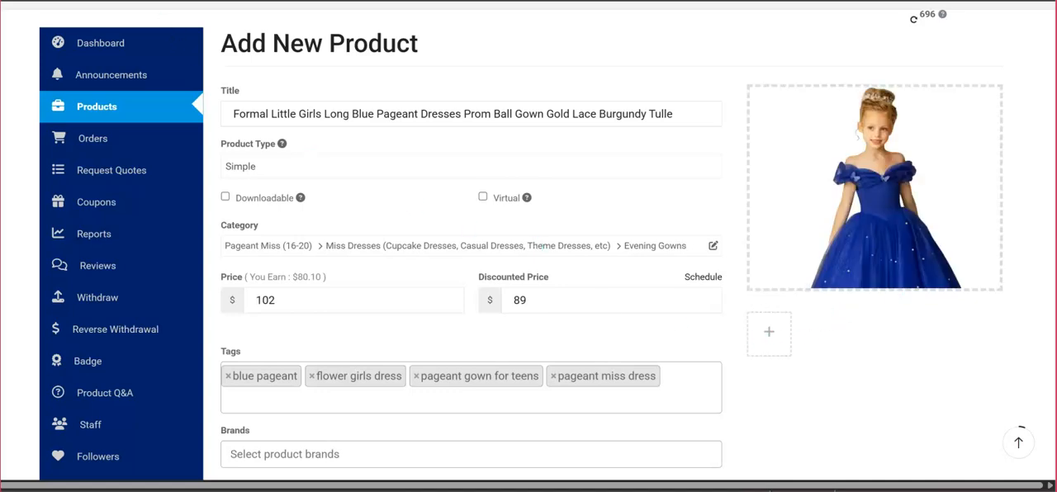
Add the six other blue dress photos from the media library, leaving out the cover photo, to the product gallery.
click(769, 342)
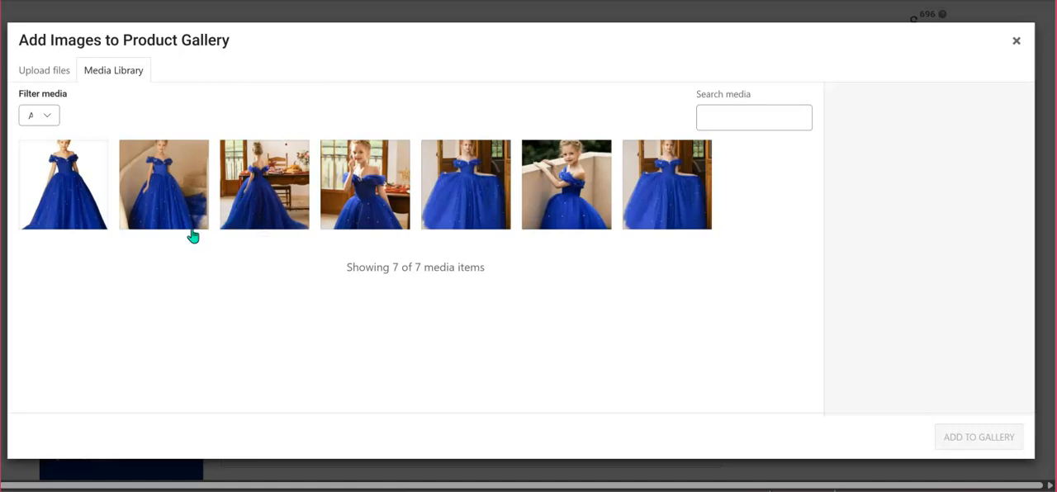
click(173, 190)
click(271, 202)
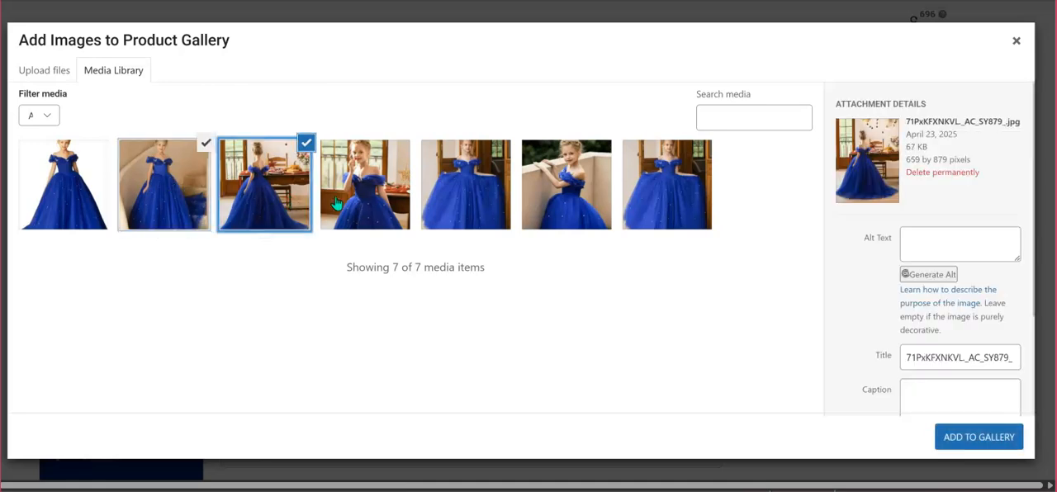
click(384, 198)
click(454, 200)
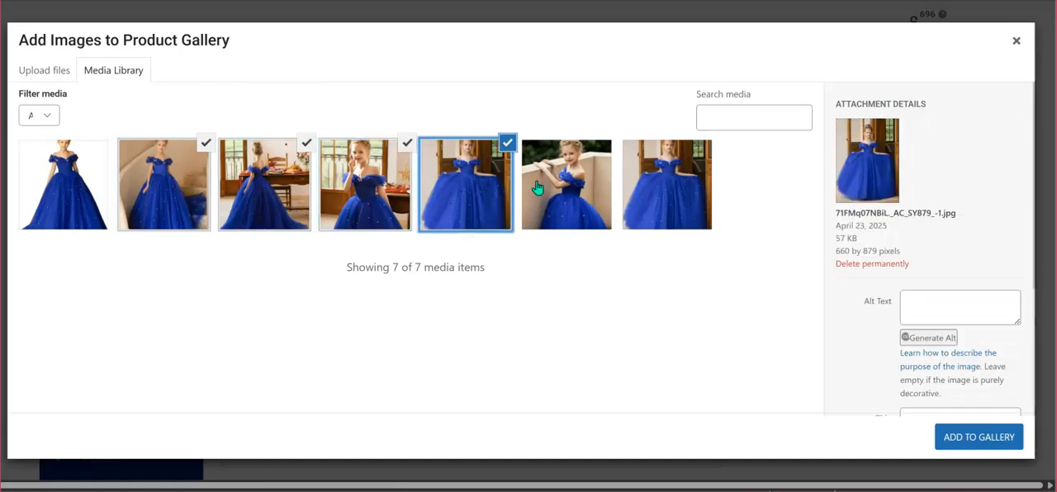
click(561, 189)
click(681, 192)
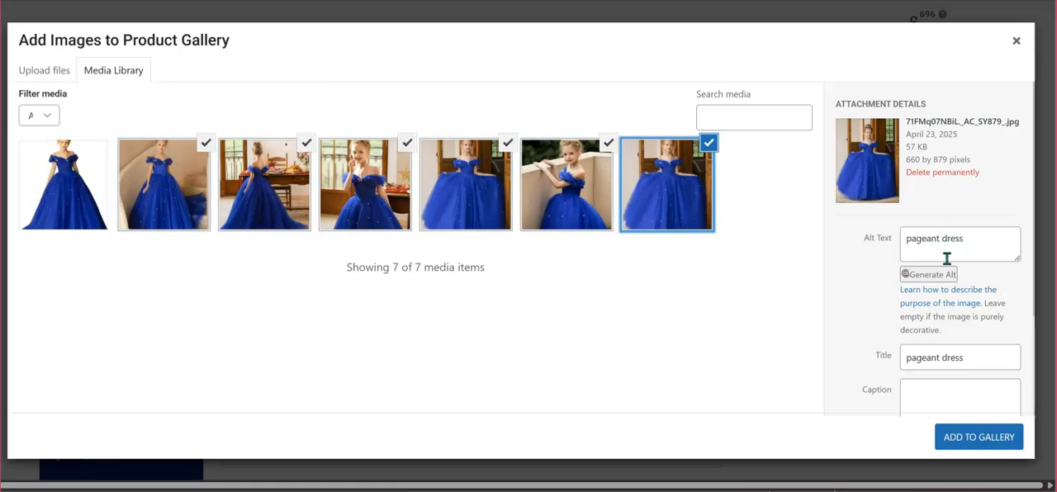
scroll(922, 371, down, 2)
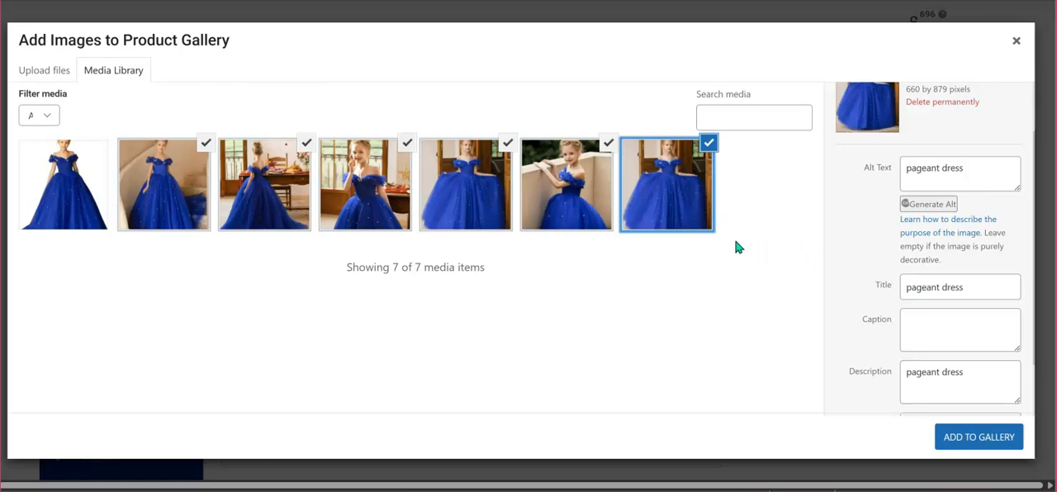
click(974, 437)
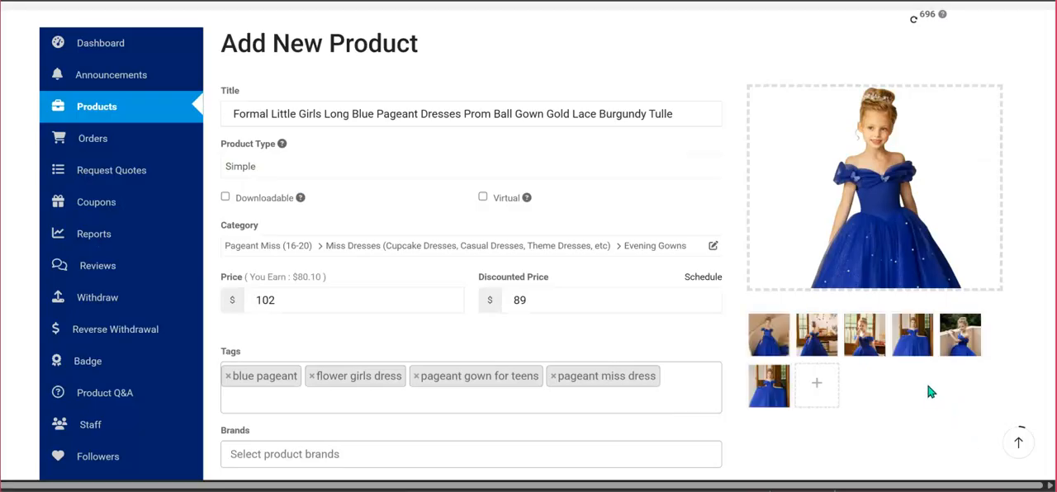
mouse_move(789, 340)
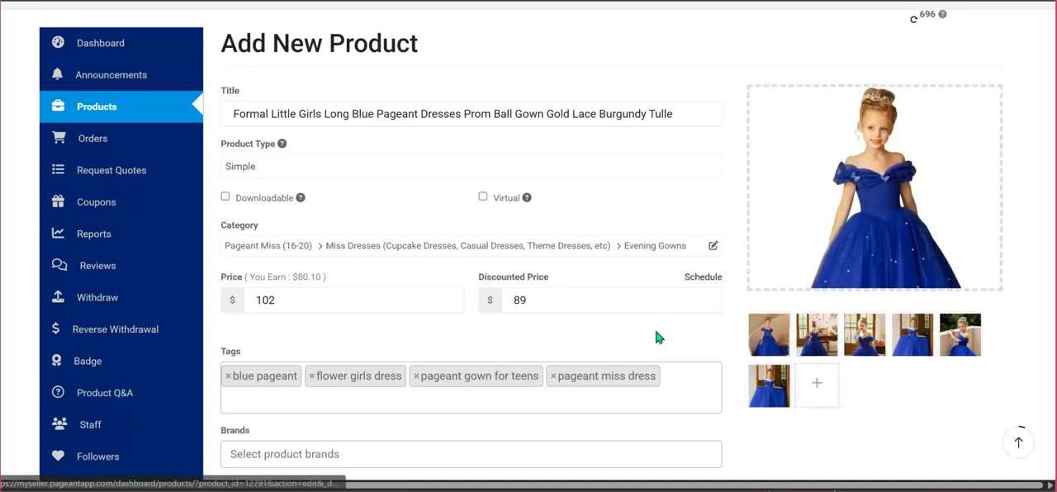
Switch to YouTube and briefly play the girls' dress shoes video, pausing it again.
scroll(658, 334, down, 1)
scroll(658, 335, down, 3)
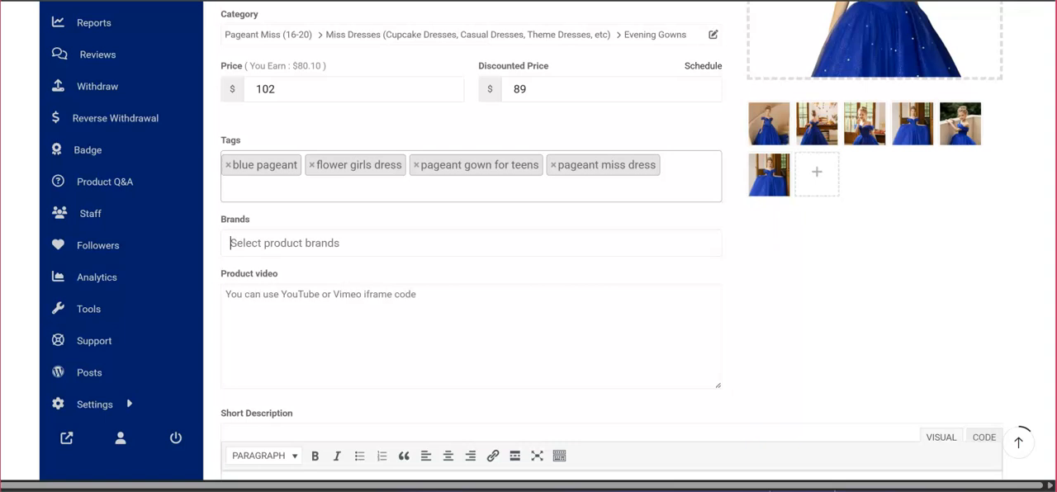
mouse_move(164, 491)
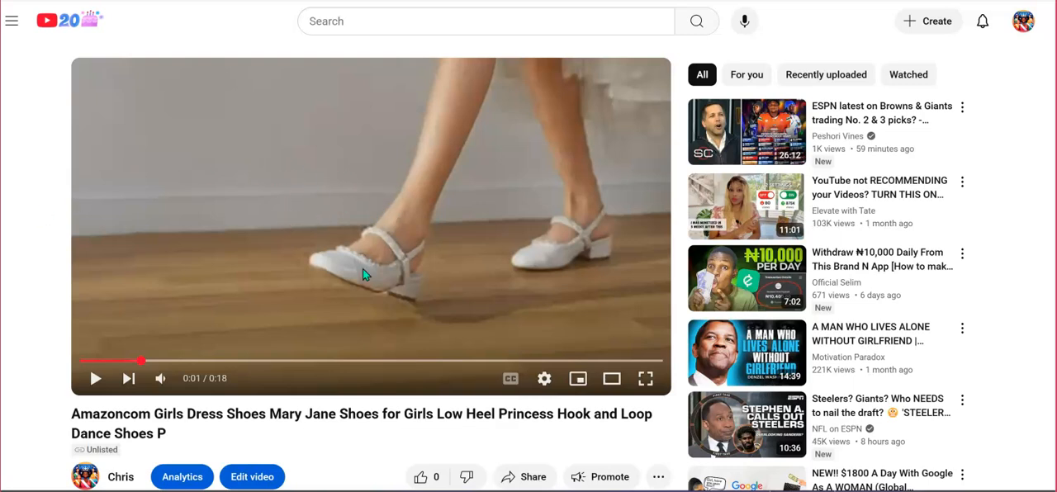
click(242, 282)
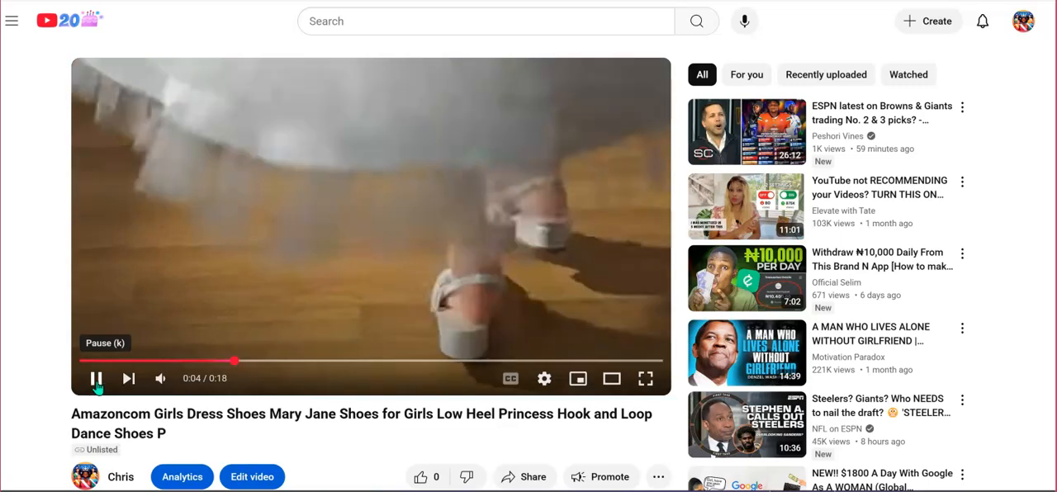
click(96, 379)
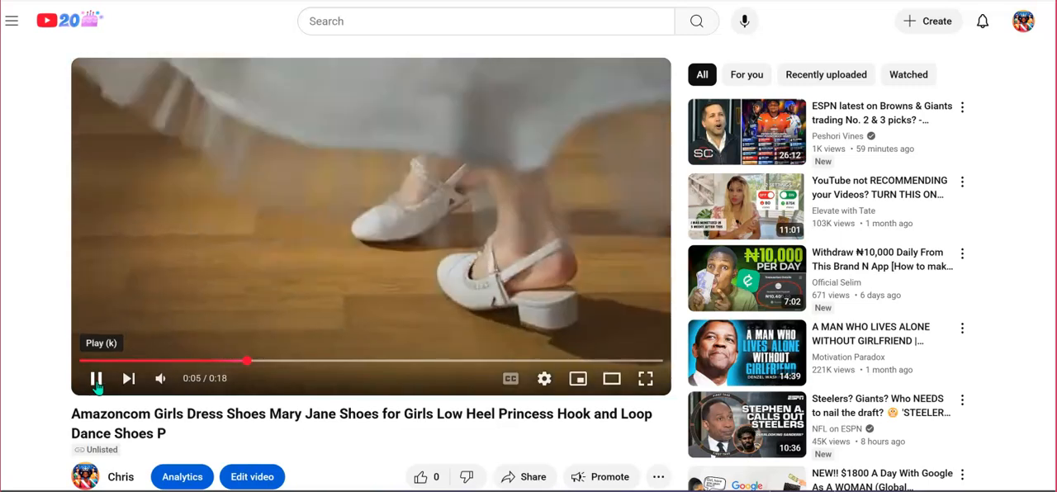
Copy the iframe embed code of the girls' dress shoes video from its sharing options.
scroll(435, 249, down, 1)
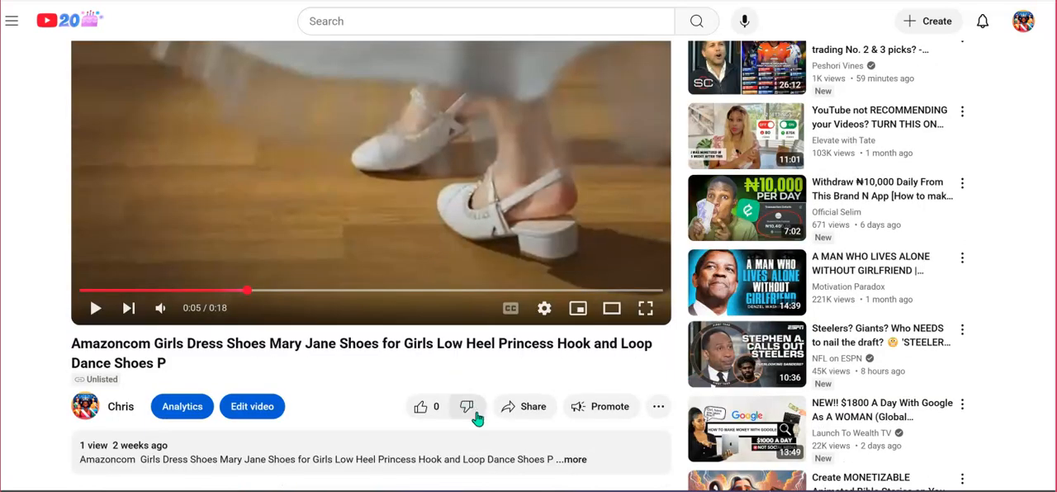
click(521, 415)
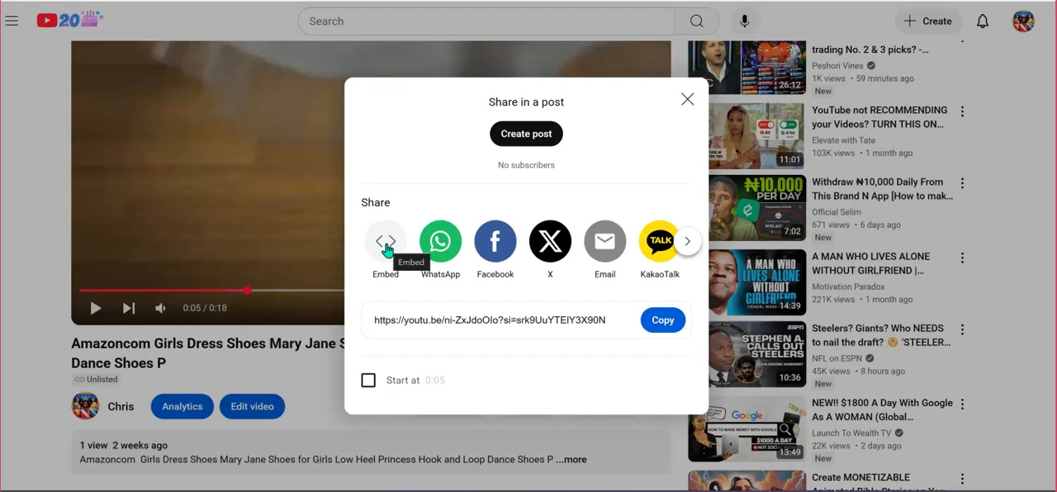
click(386, 248)
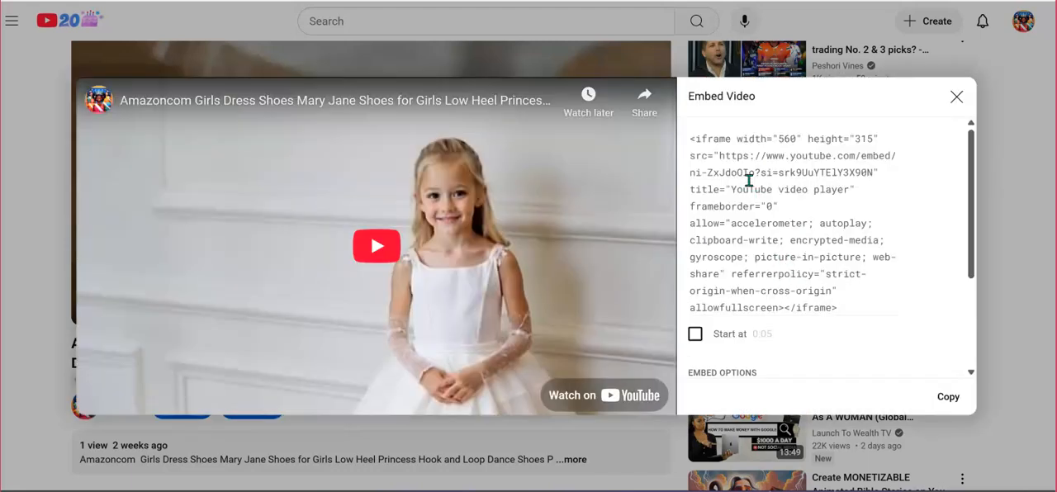
click(948, 398)
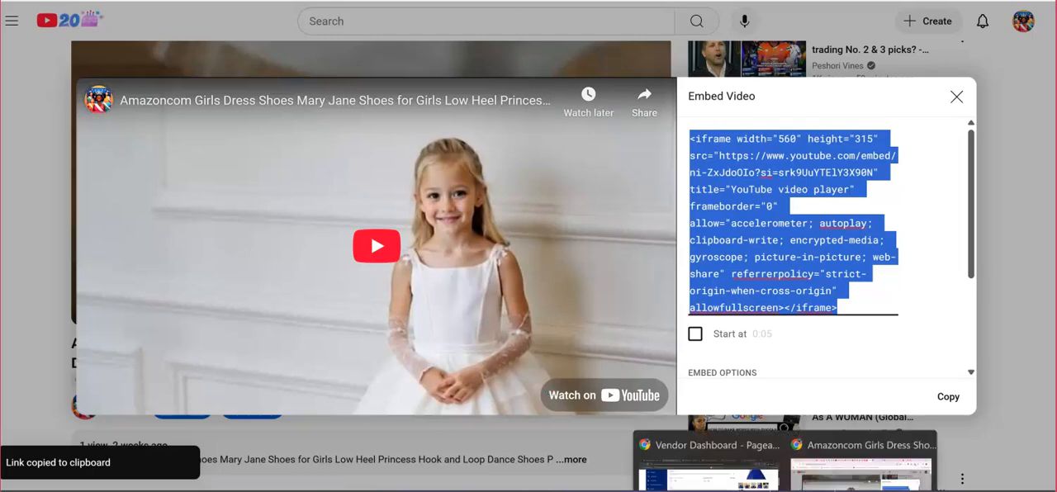
Switch back to the vendor dashboard and paste the copied YouTube iframe code as the product video.
click(753, 457)
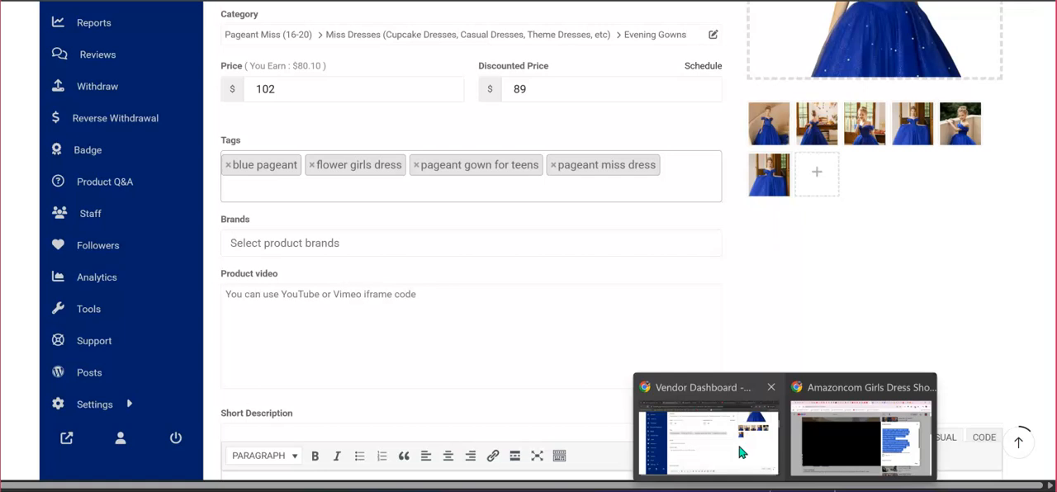
click(389, 300)
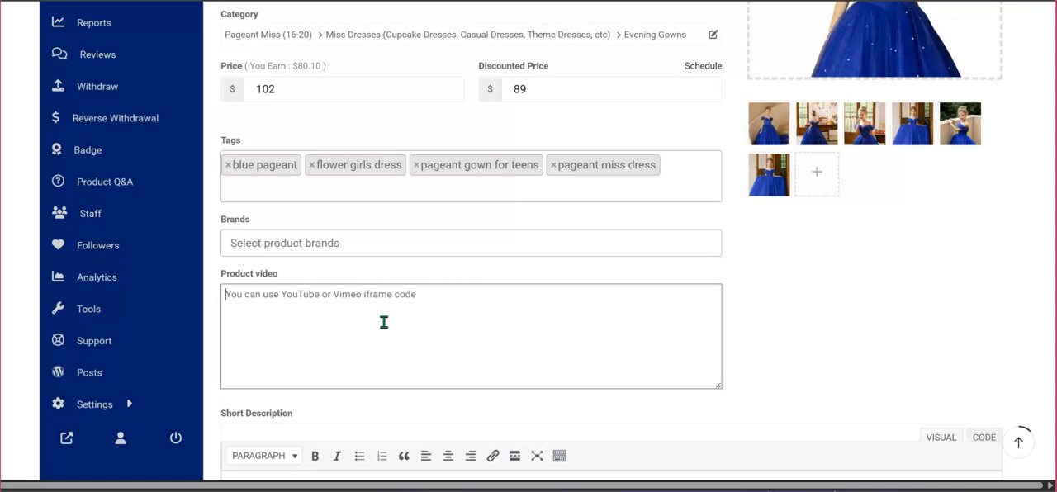
key(ctrl+v)
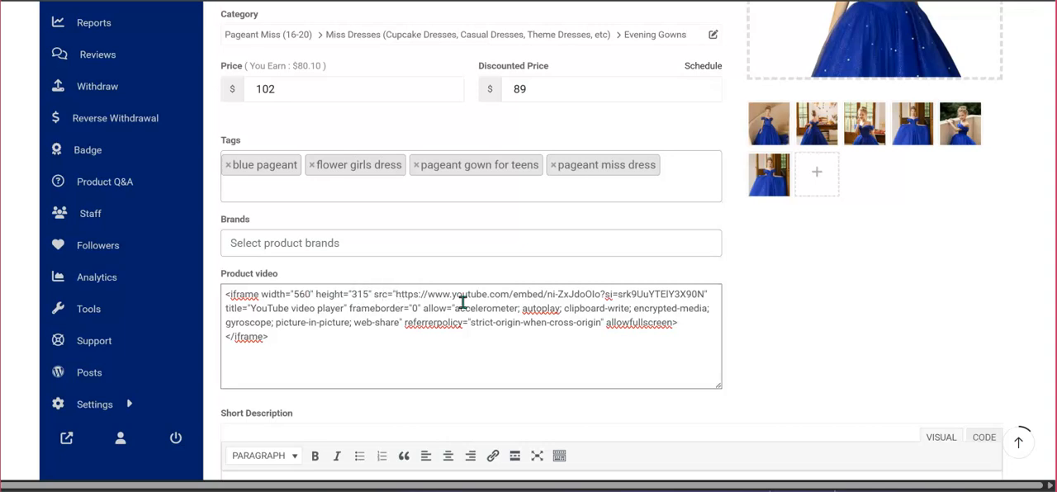
Switch to the ChatGPT conversation holding the product description template for vendors.
scroll(424, 364, down, 1)
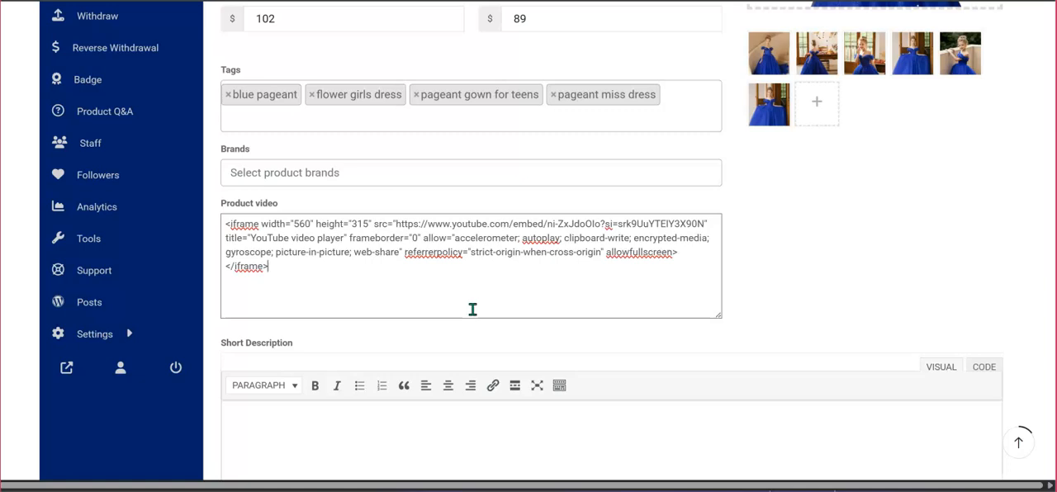
scroll(472, 309, down, 1)
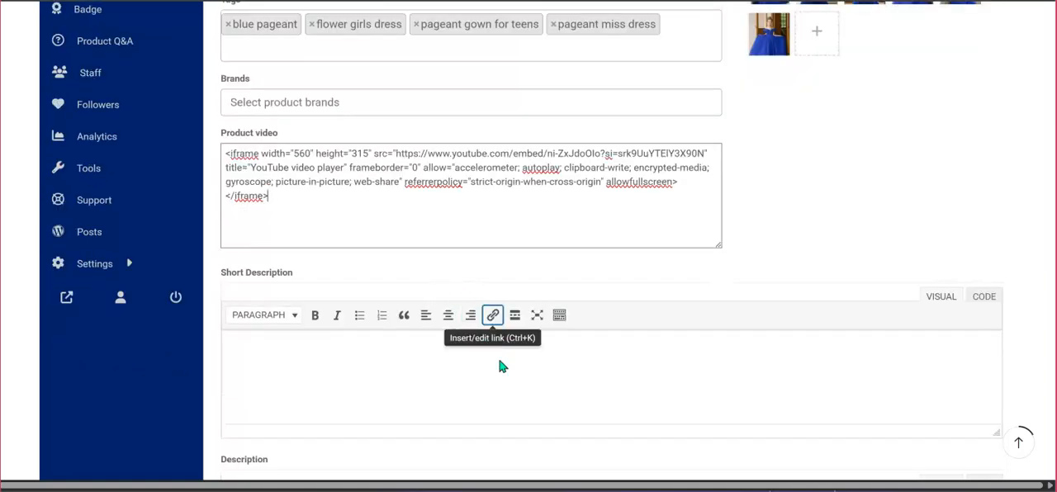
scroll(497, 363, down, 1)
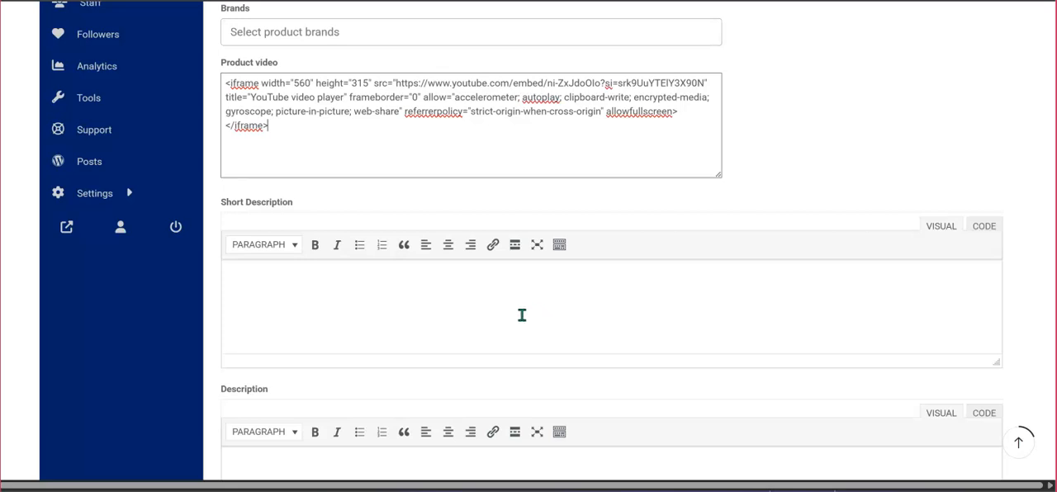
mouse_move(785, 489)
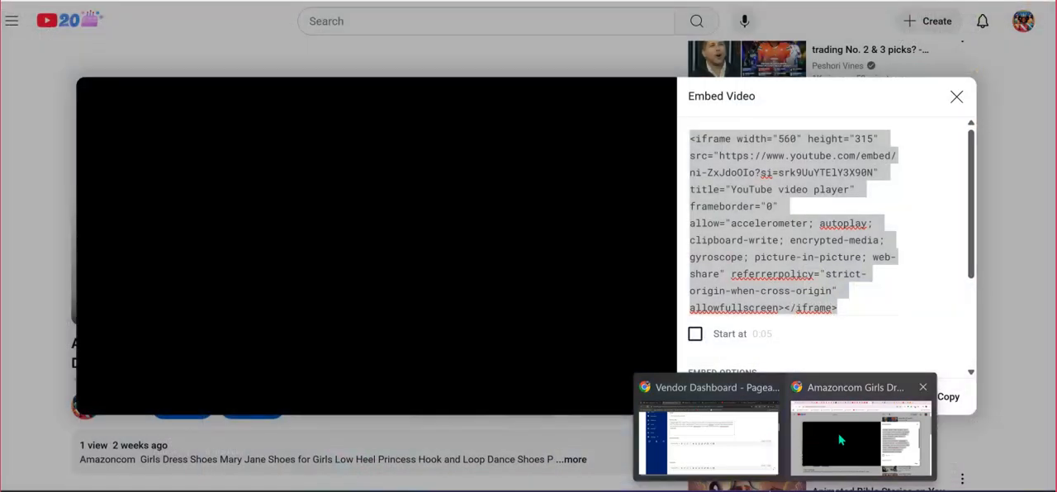
click(824, 438)
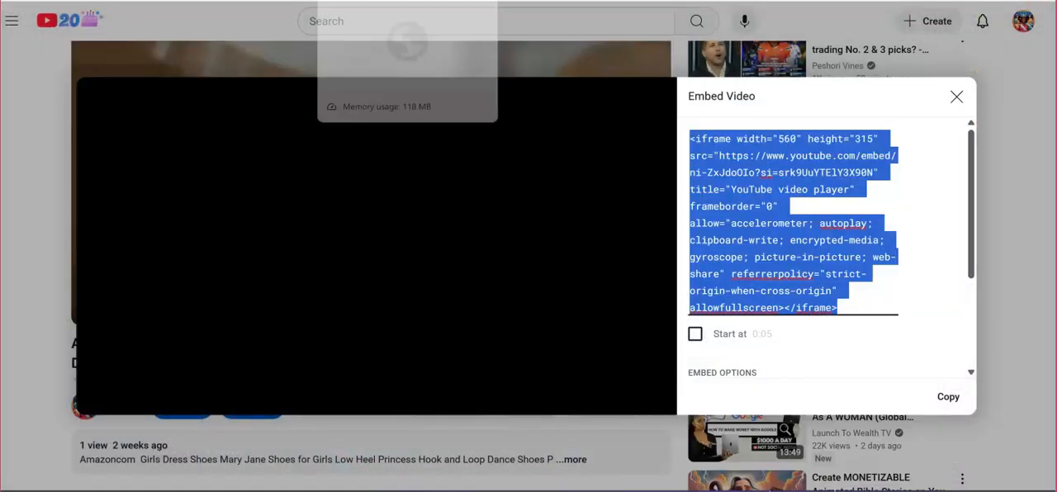
click(332, 1)
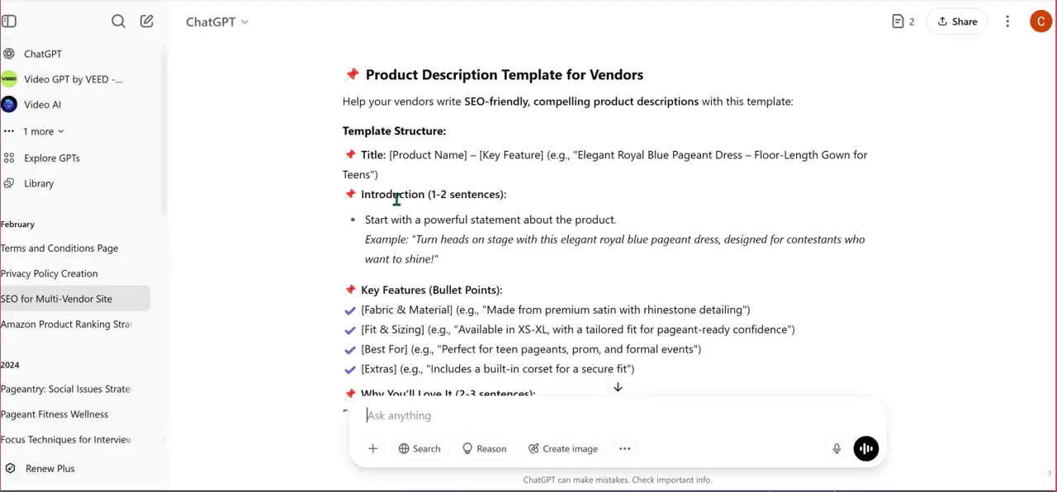
Examine the vendor product description template, from title and introduction through key features, benefits and call-to-action.
scroll(439, 236, up, 1)
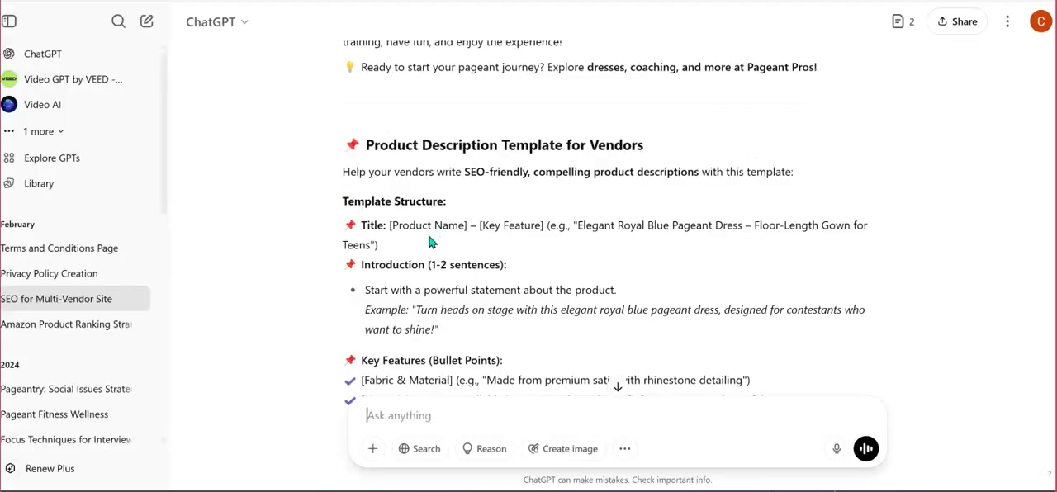
scroll(405, 166, down, 1)
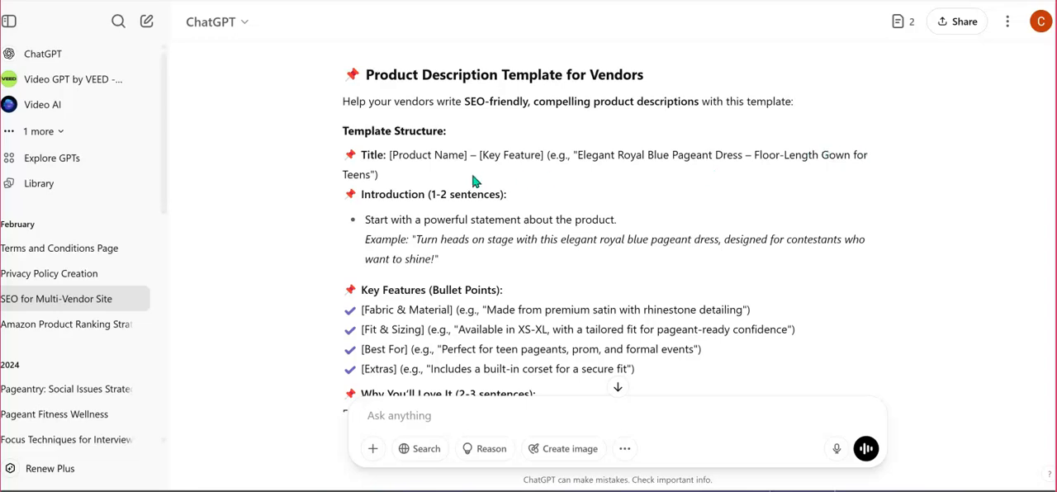
scroll(502, 185, down, 1)
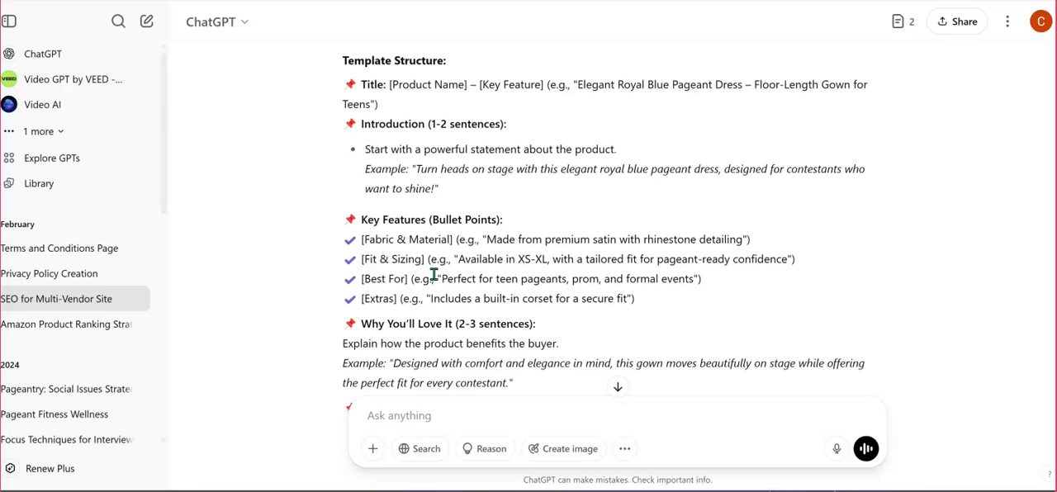
scroll(434, 318, down, 1)
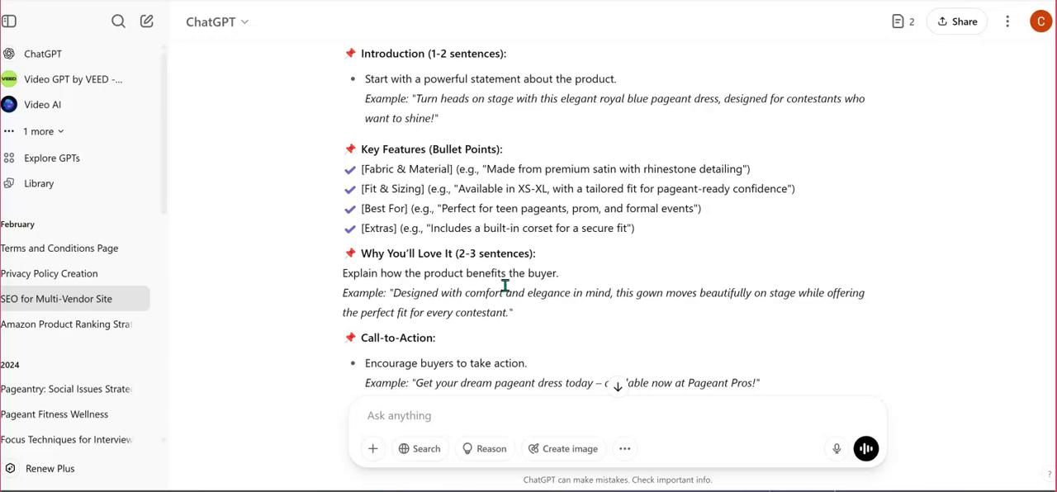
scroll(479, 293, down, 1)
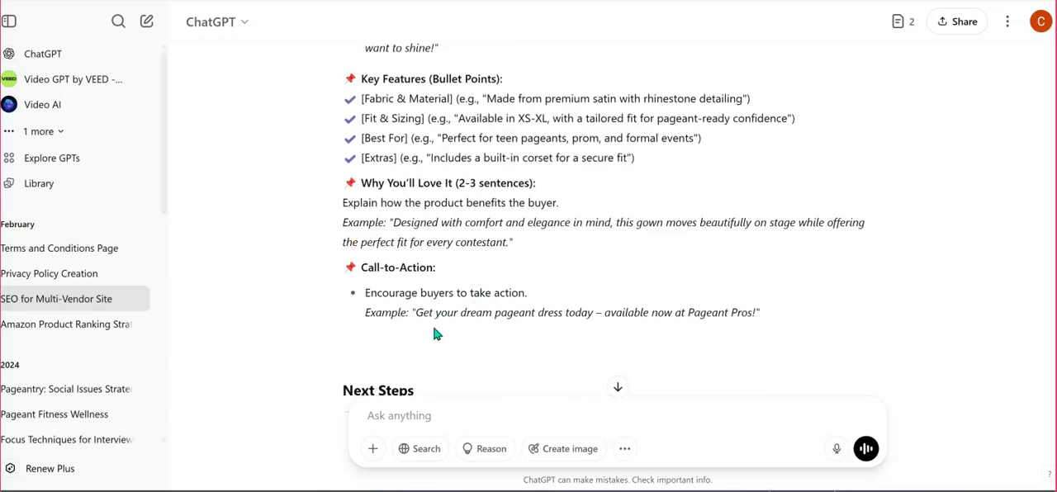
scroll(435, 346, down, 2)
scroll(435, 347, up, 6)
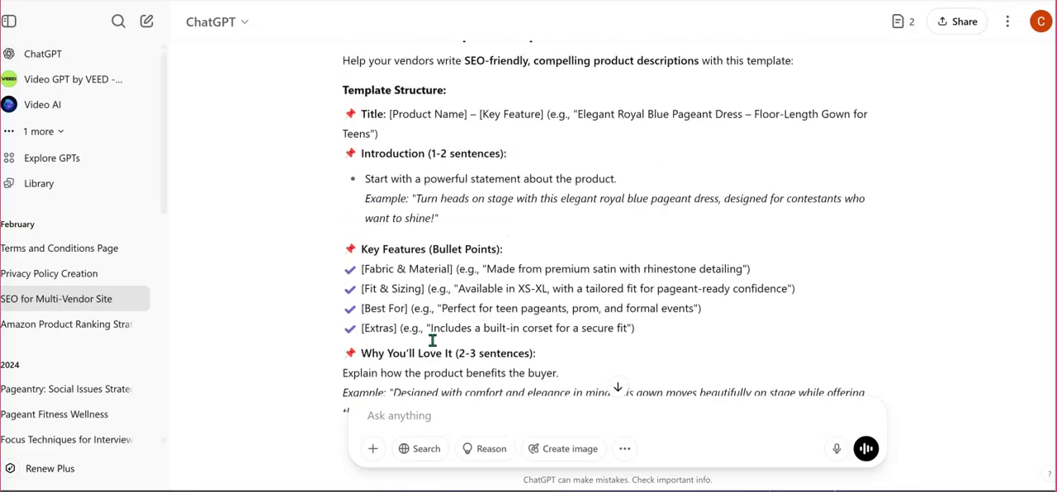
Locate the prompt that requested the vendor template and highlight its wording about writing better product descriptions.
scroll(435, 346, up, 1)
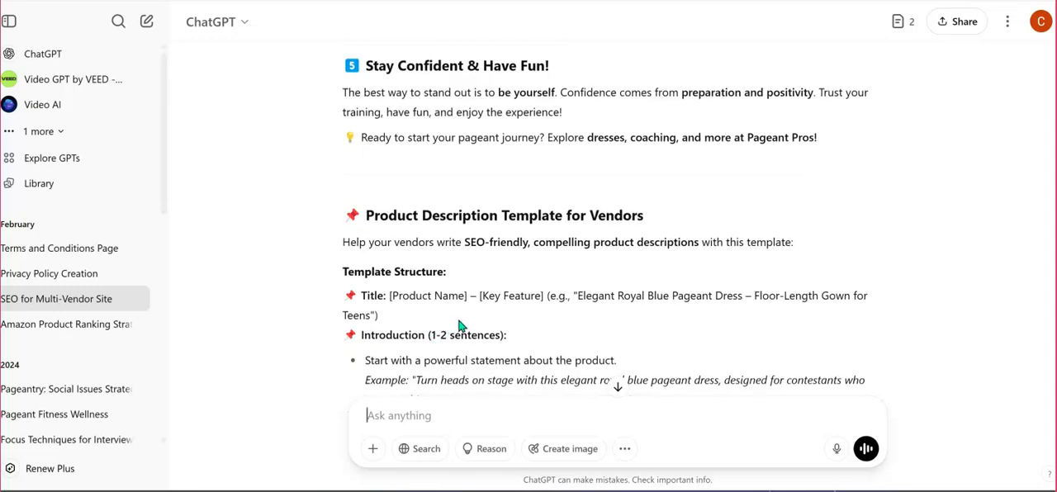
scroll(461, 326, up, 9)
scroll(458, 321, up, 13)
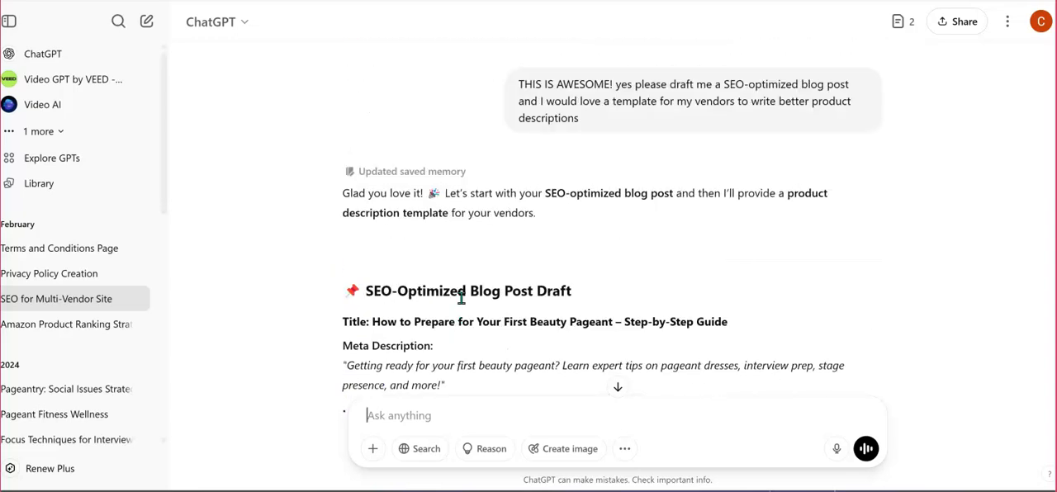
scroll(461, 299, down, 2)
scroll(433, 242, up, 1)
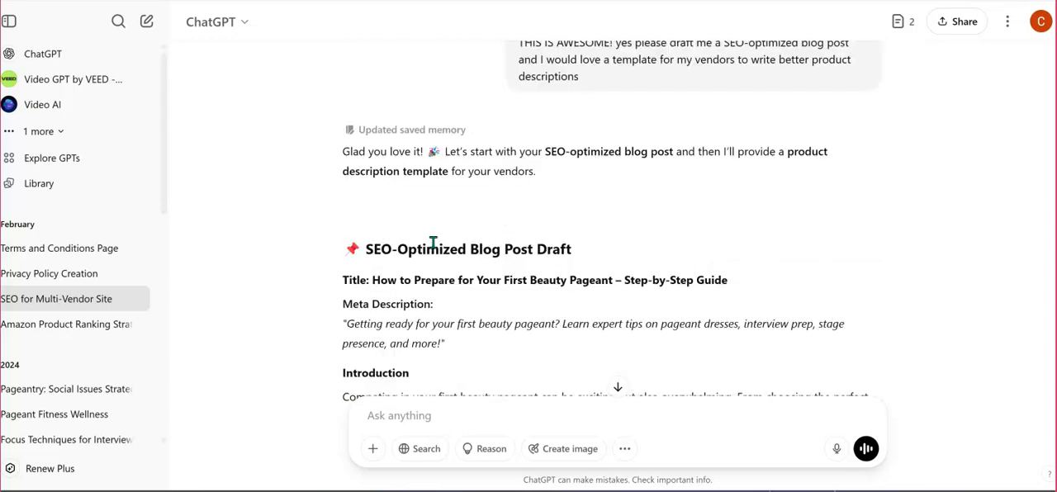
scroll(433, 242, up, 1)
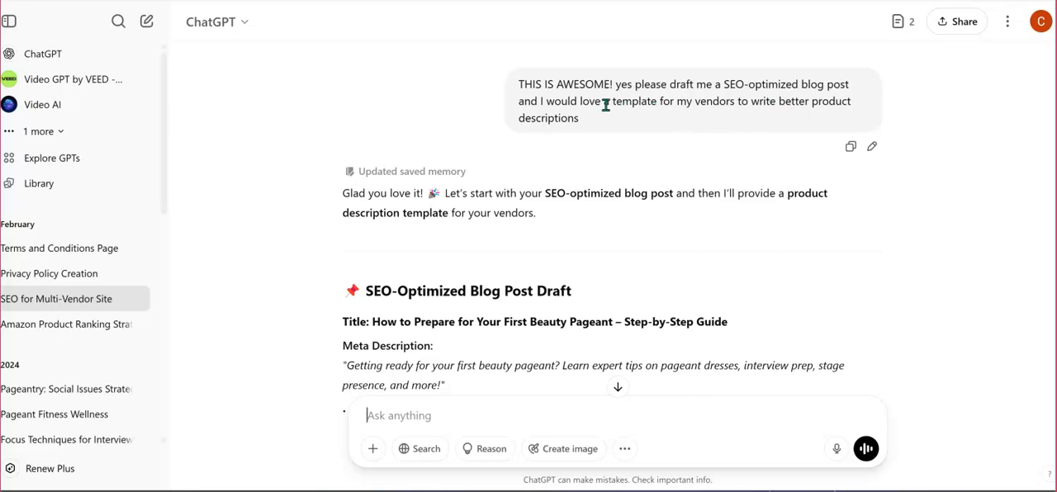
drag(615, 102, 821, 132)
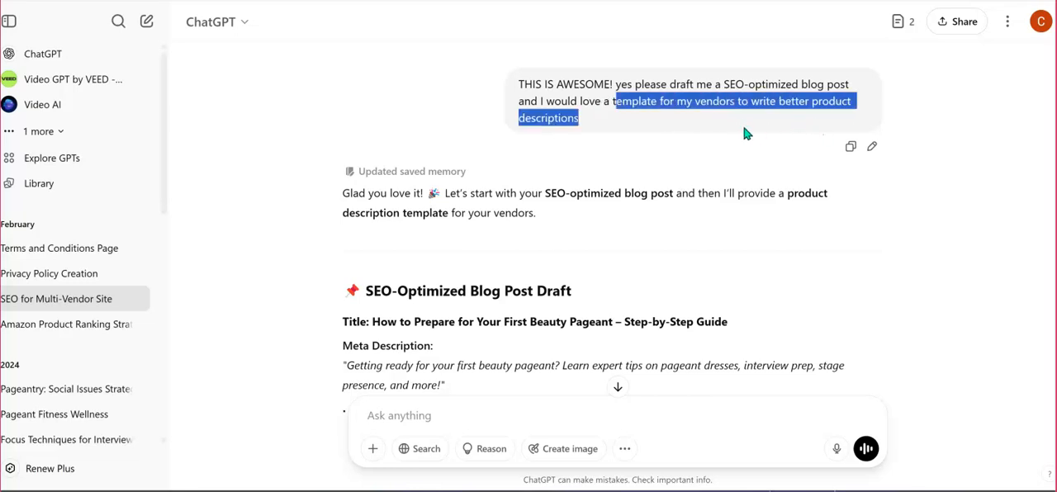
click(436, 101)
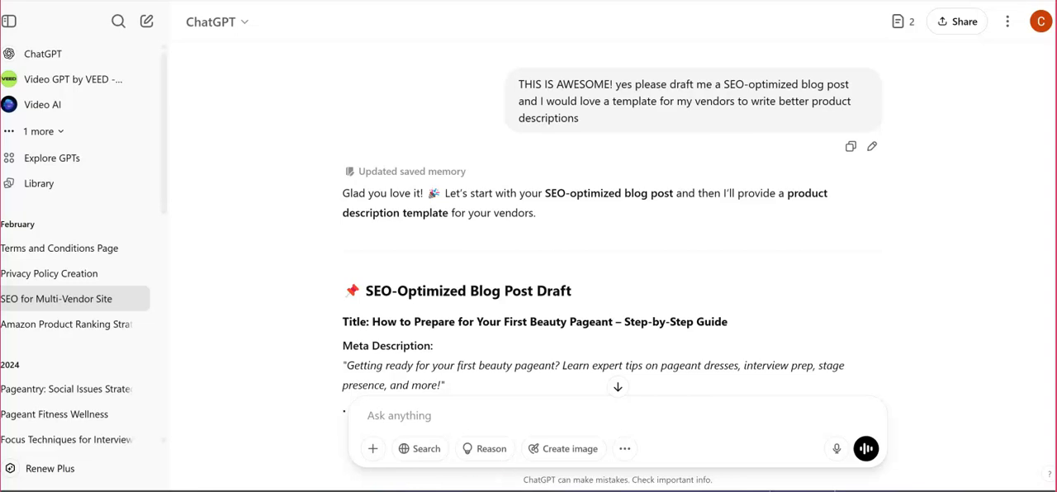
Return to the vendor dashboard, switch to the Notepad product notes and copy the "High Quality Fabrics" paragraph.
mouse_move(750, 472)
click(734, 441)
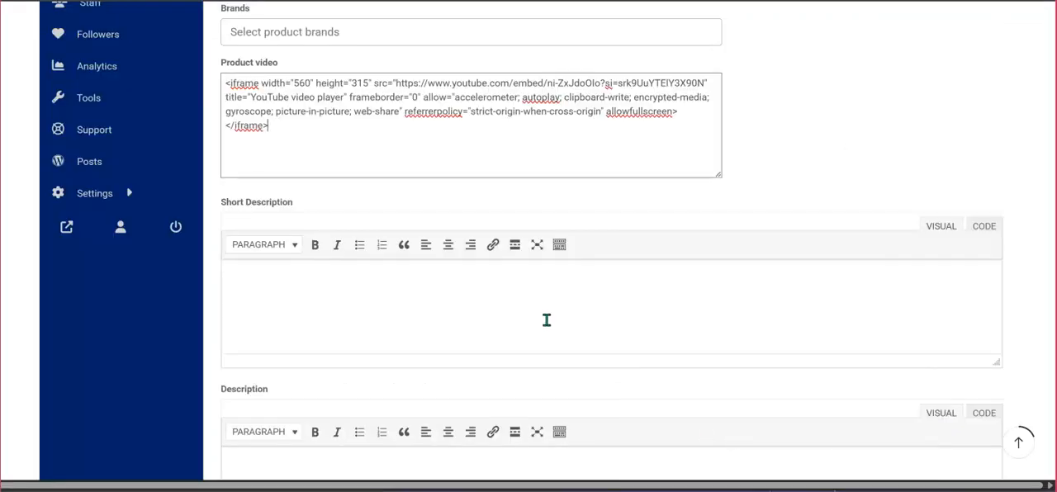
scroll(530, 317, down, 1)
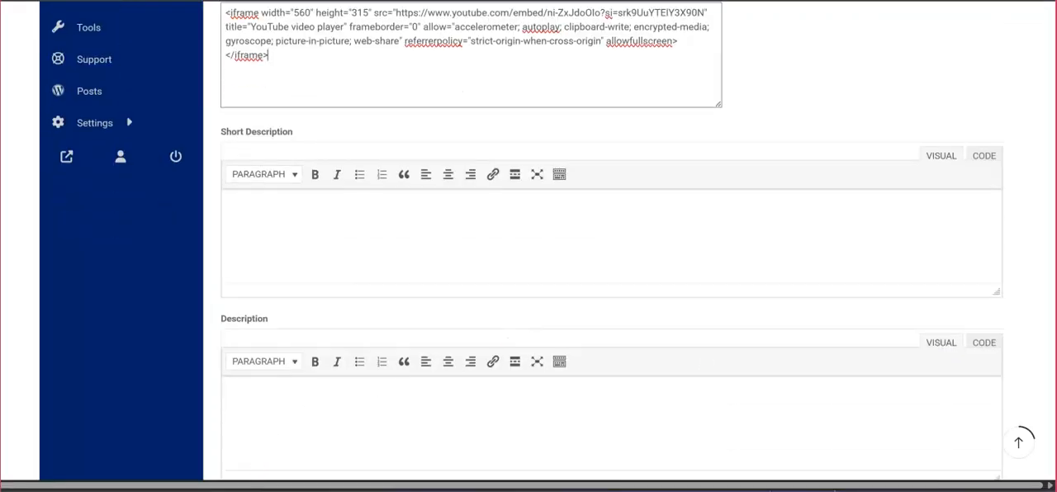
mouse_move(164, 489)
click(236, 435)
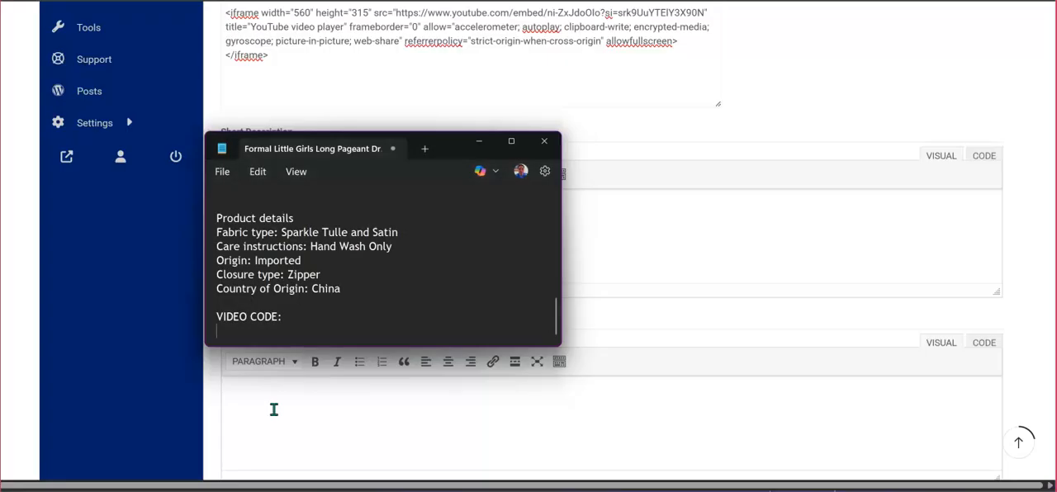
scroll(360, 268, up, 10)
scroll(326, 281, down, 1)
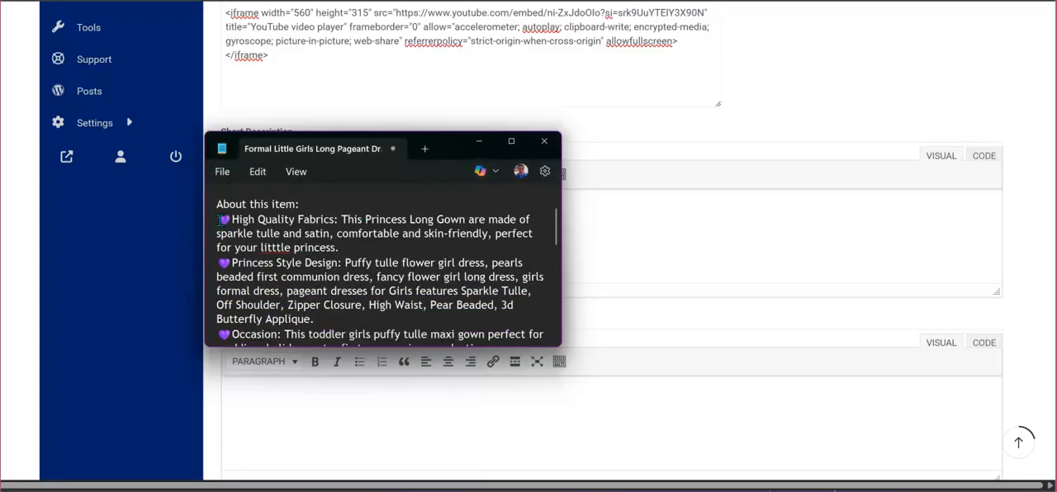
drag(219, 218, 346, 247)
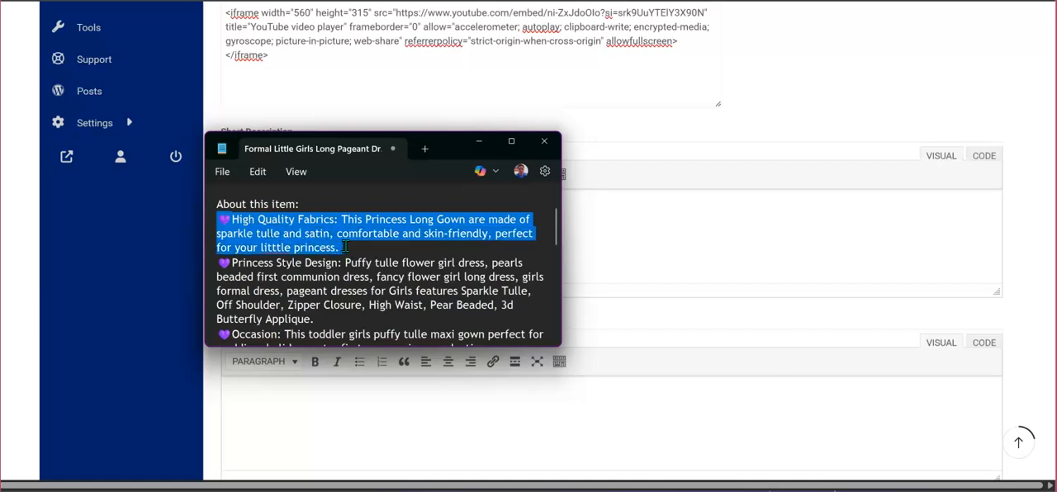
right_click(334, 230)
scroll(377, 49, down, 1)
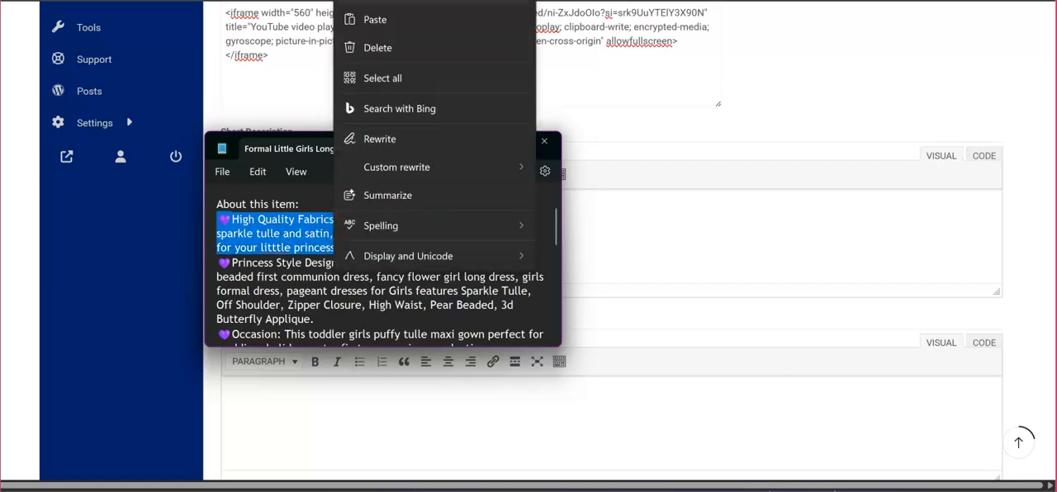
click(377, 0)
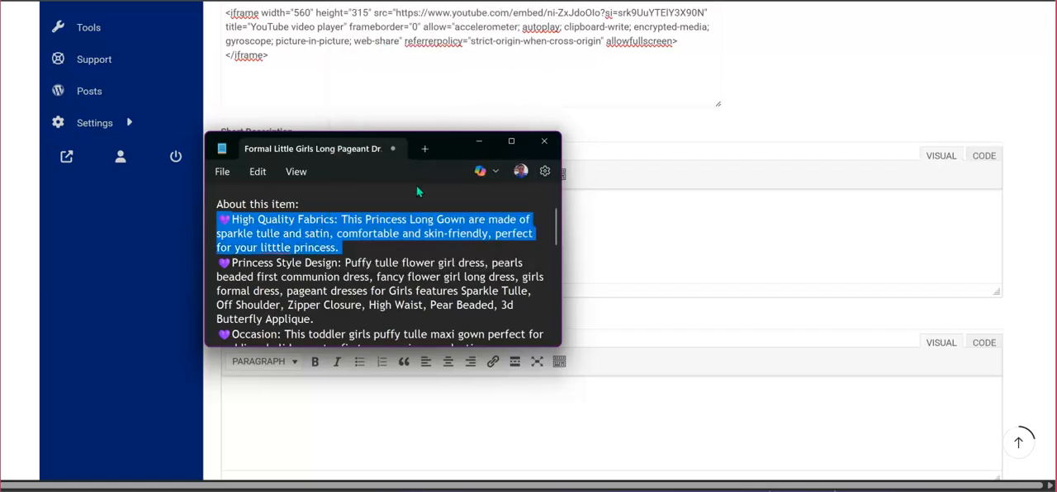
Paste the copied fabric paragraph as the product's short description and correct the misspelled "litttle" to "little".
click(630, 244)
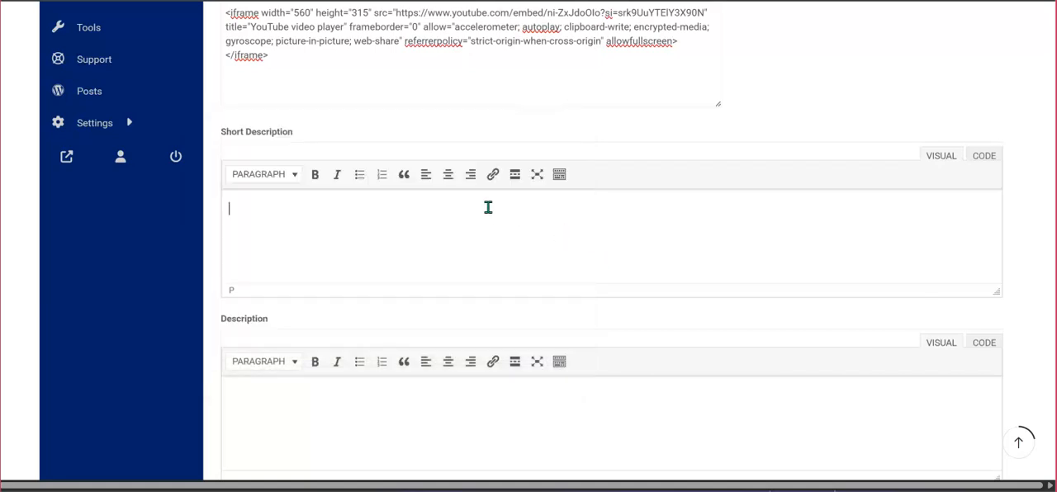
text(💜 High Quality Fabrics: This Princess Long Gown are made of sparkle tulle and satin, comfortable and skin-friendly, perfect for your little princess.)
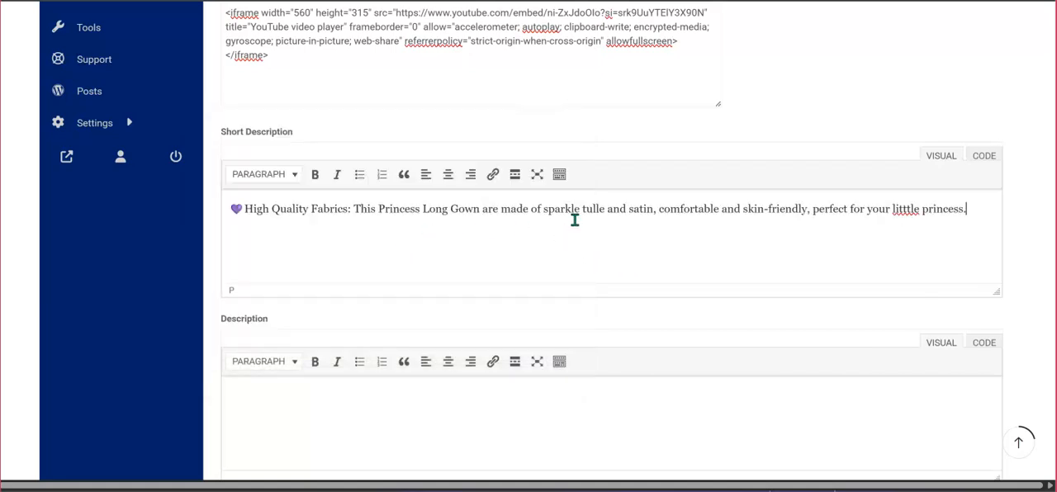
click(903, 209)
key(BackSpace)
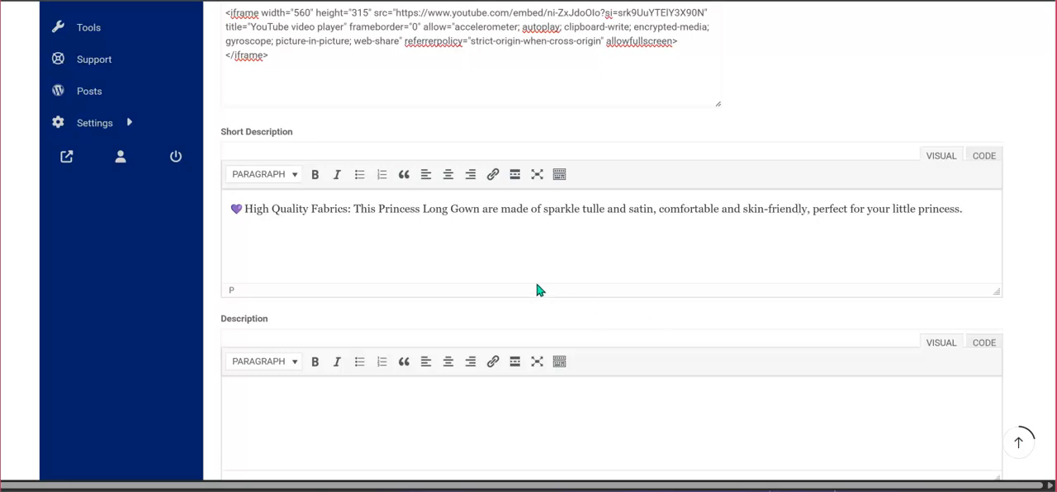
Switch to the Notepad product notes and copy everything from "High Quality Fabrics" through "Country of Origin: China".
scroll(537, 290, down, 1)
scroll(372, 388, down, 1)
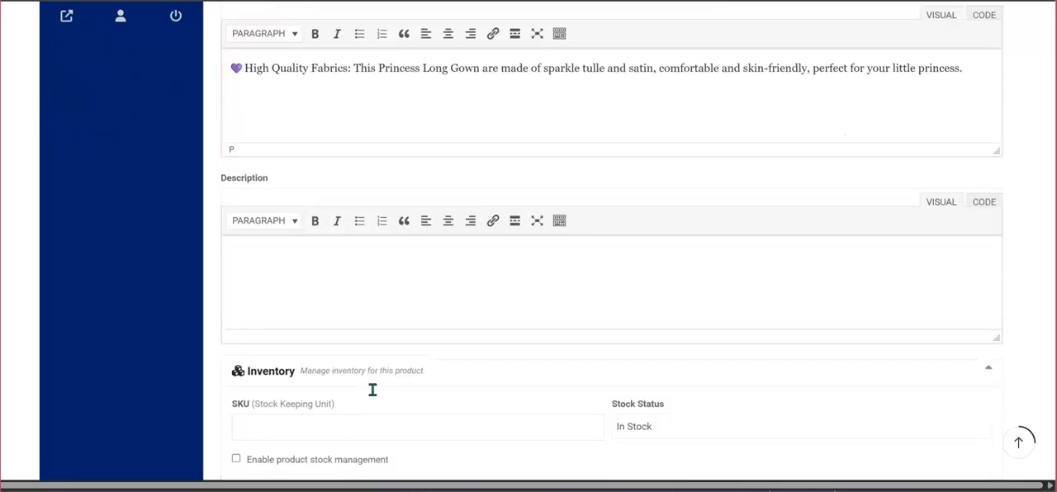
click(245, 425)
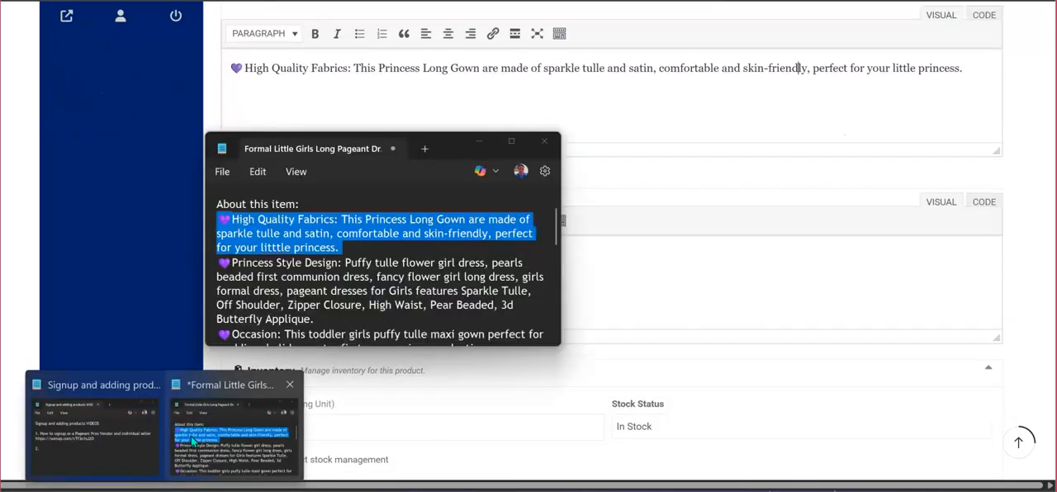
scroll(330, 261, down, 1)
click(314, 223)
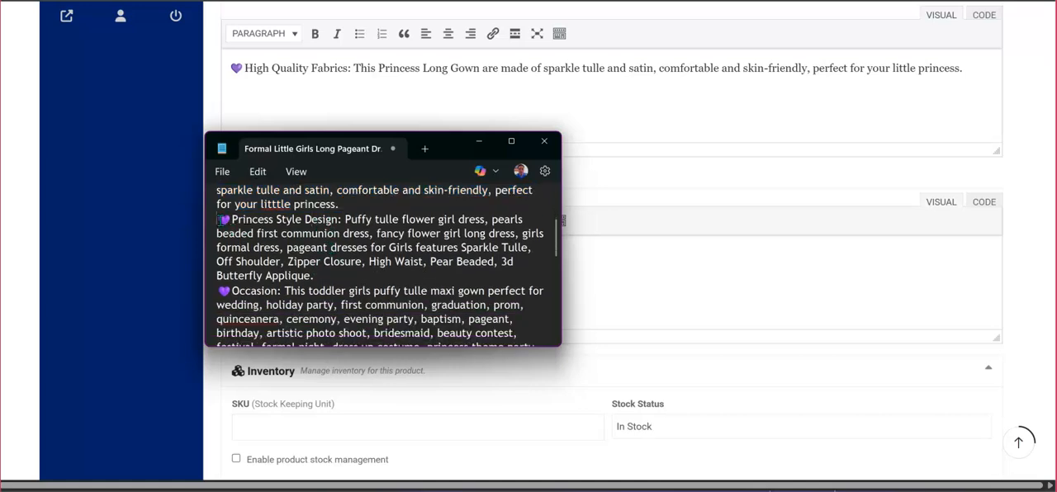
drag(219, 219, 236, 233)
click(245, 230)
scroll(244, 230, up, 1)
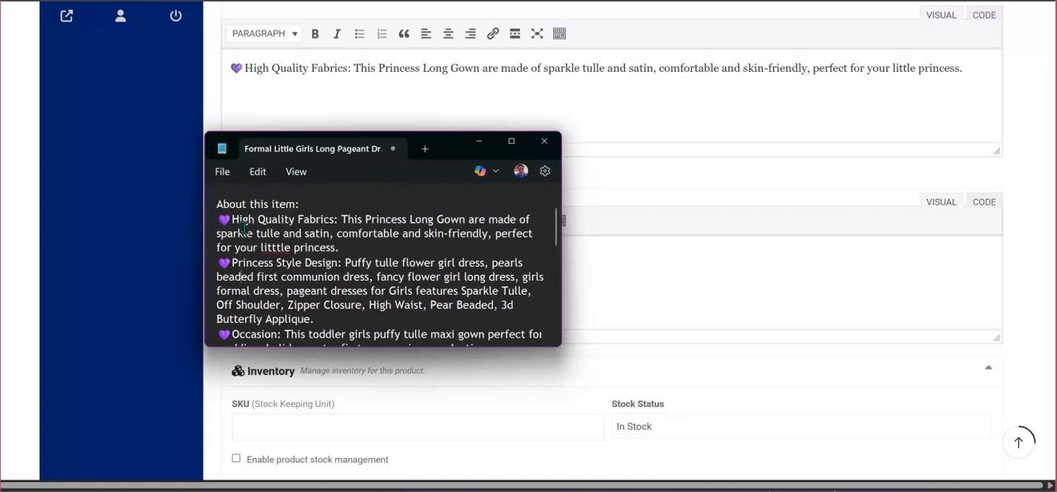
drag(218, 219, 338, 304)
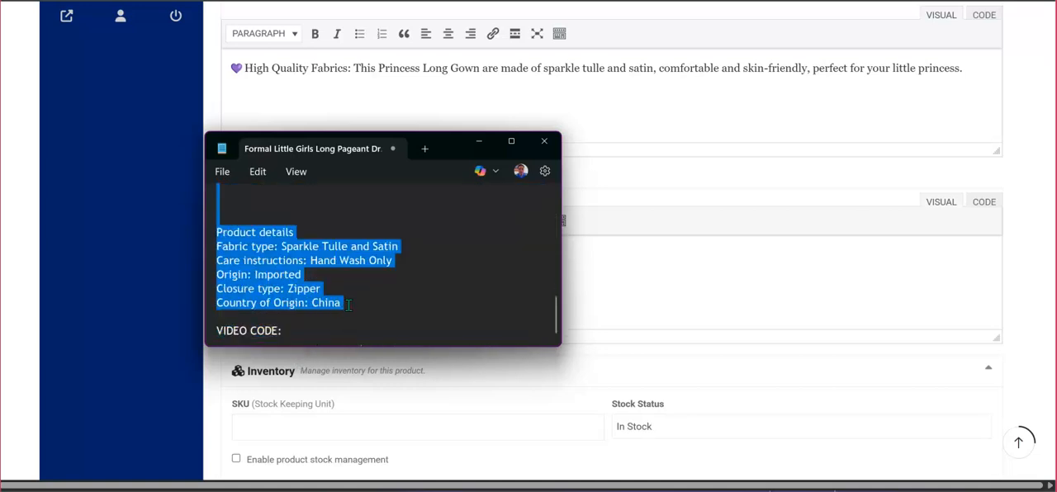
right_click(278, 273)
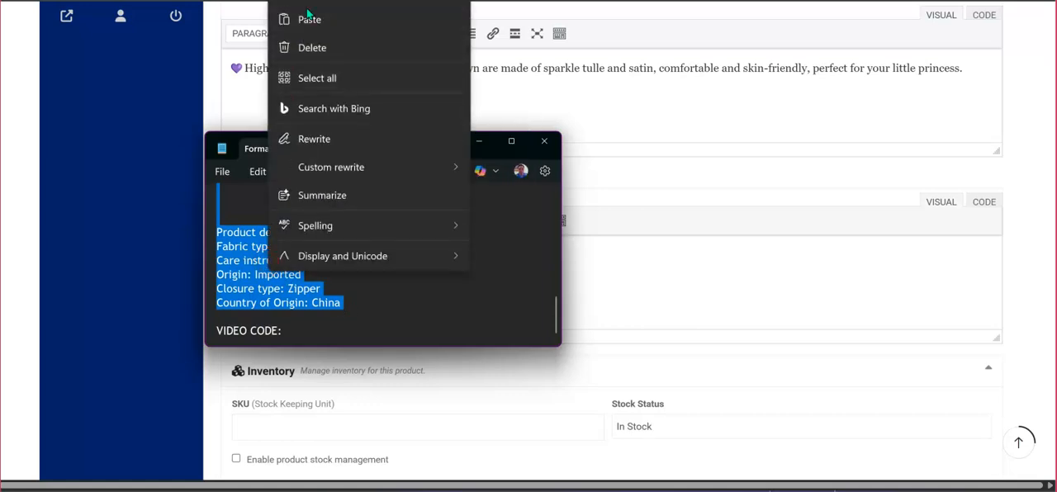
click(310, 2)
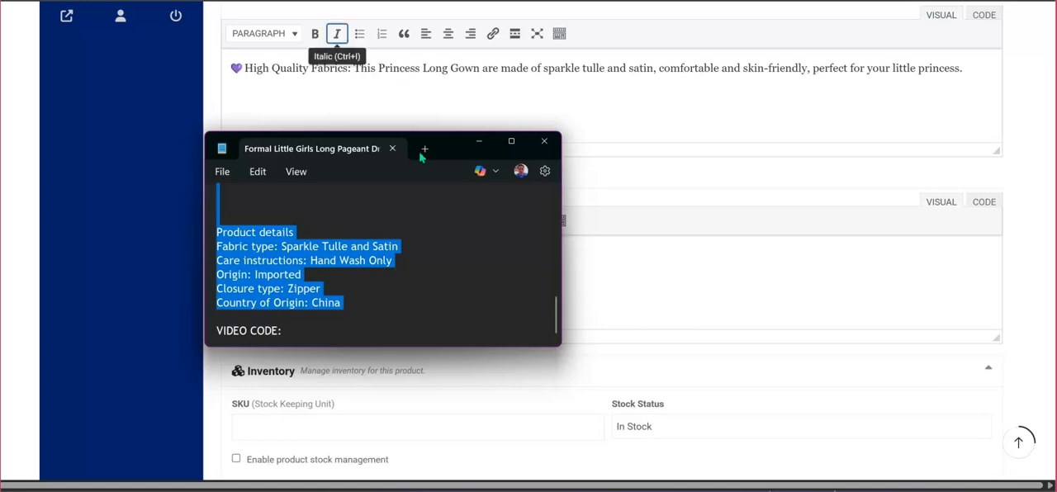
Paste the copied product notes into the full product description and check the text from the beginning.
click(655, 292)
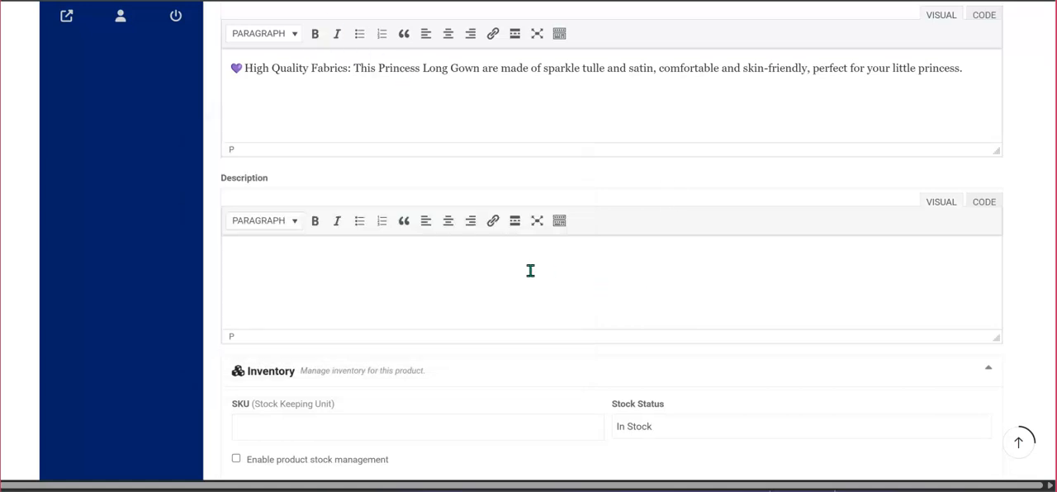
key(ctrl+v)
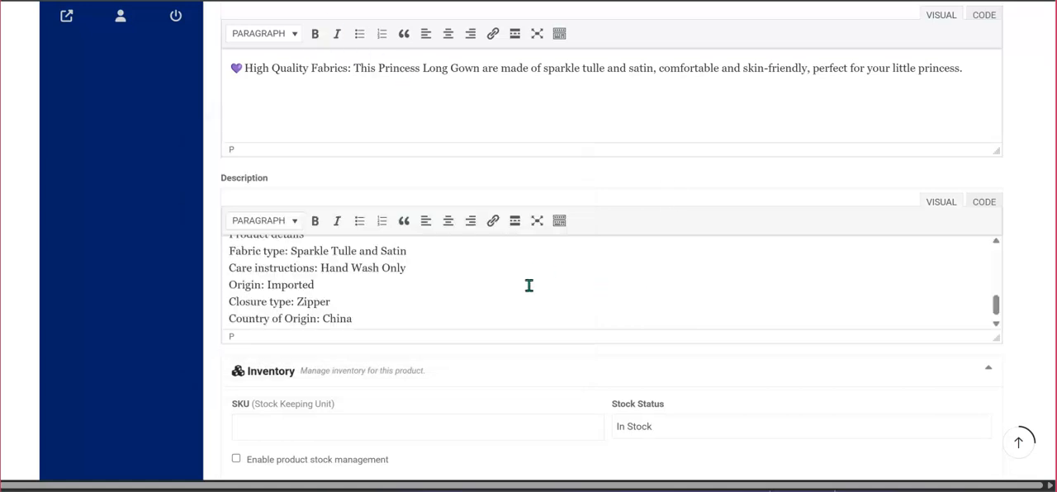
scroll(542, 292, up, 1)
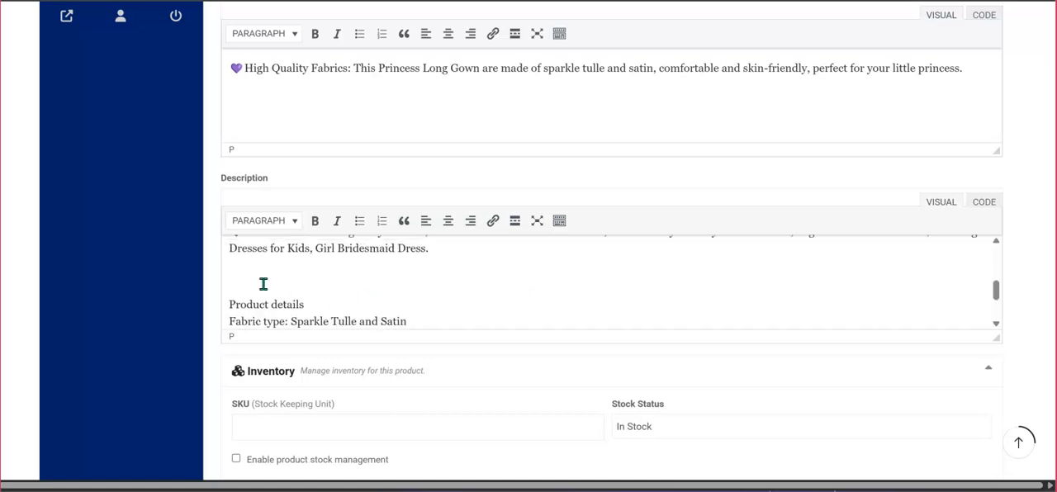
scroll(415, 285, up, 5)
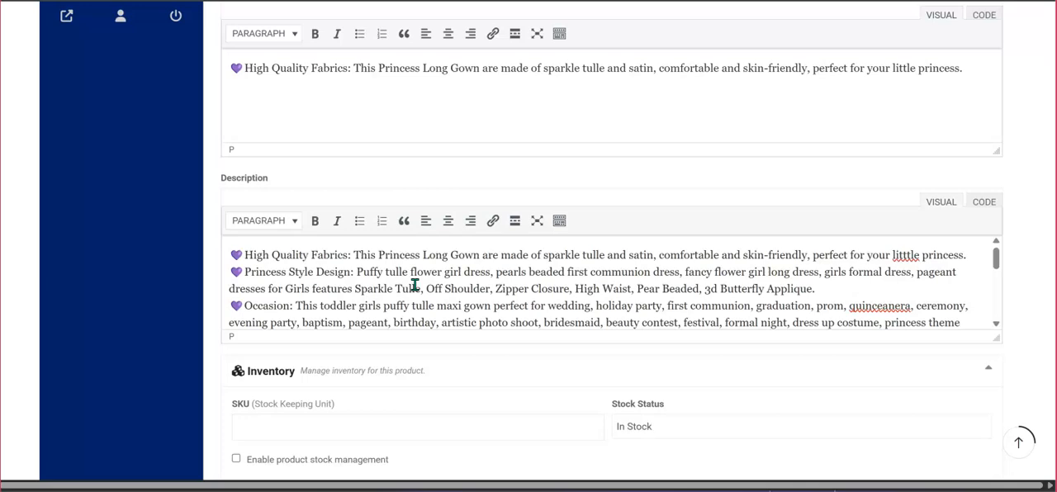
scroll(415, 286, up, 2)
Set the SKU to 4562-pr and enable product stock management with a stock quantity of 100 and a low stock threshold of 5.
scroll(415, 293, down, 4)
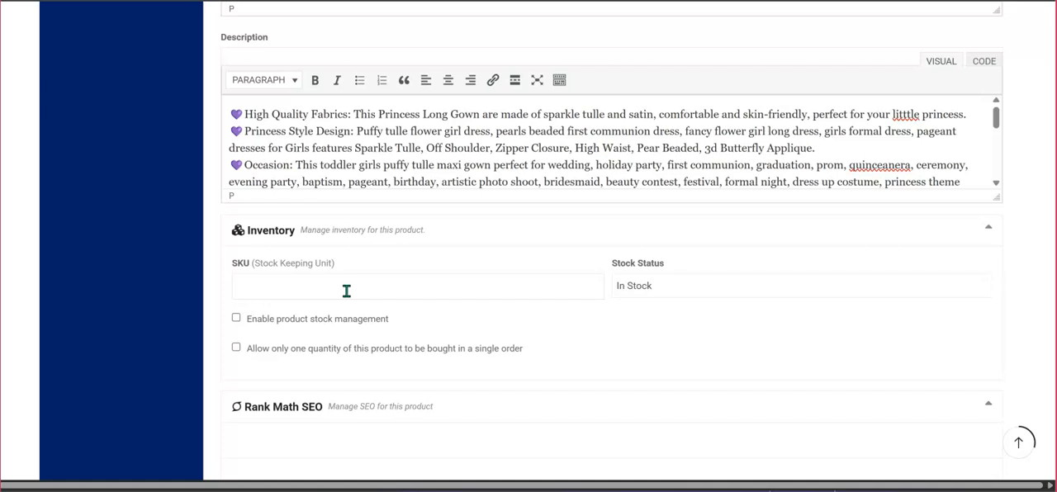
click(289, 285)
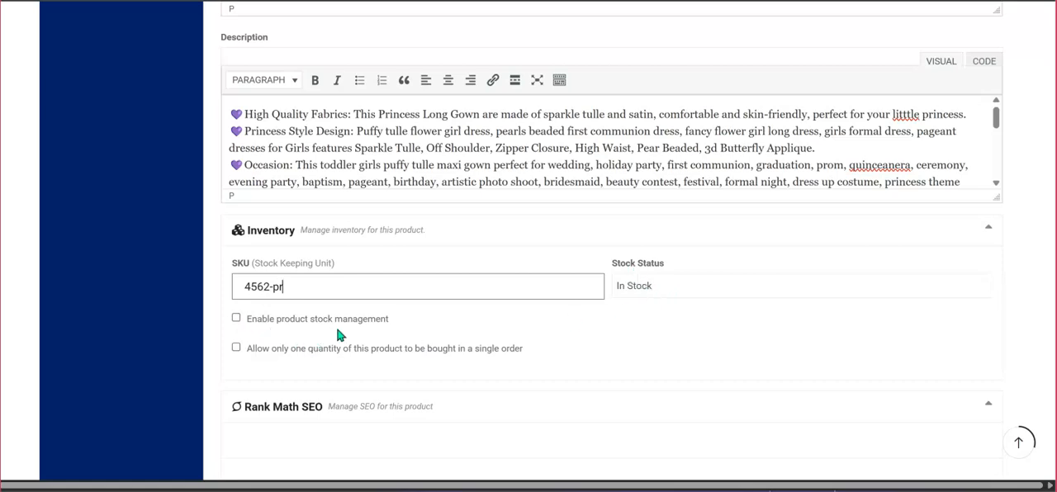
click(237, 322)
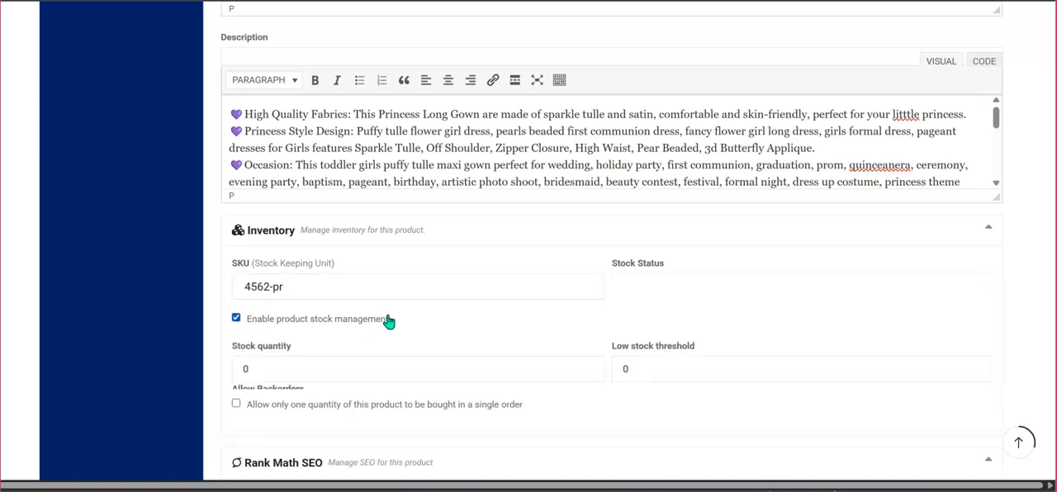
click(332, 375)
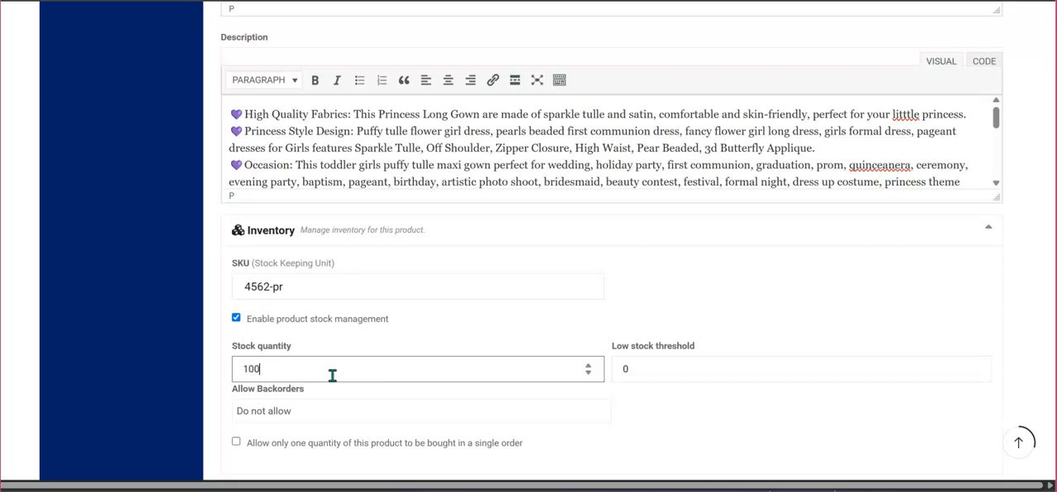
click(636, 370)
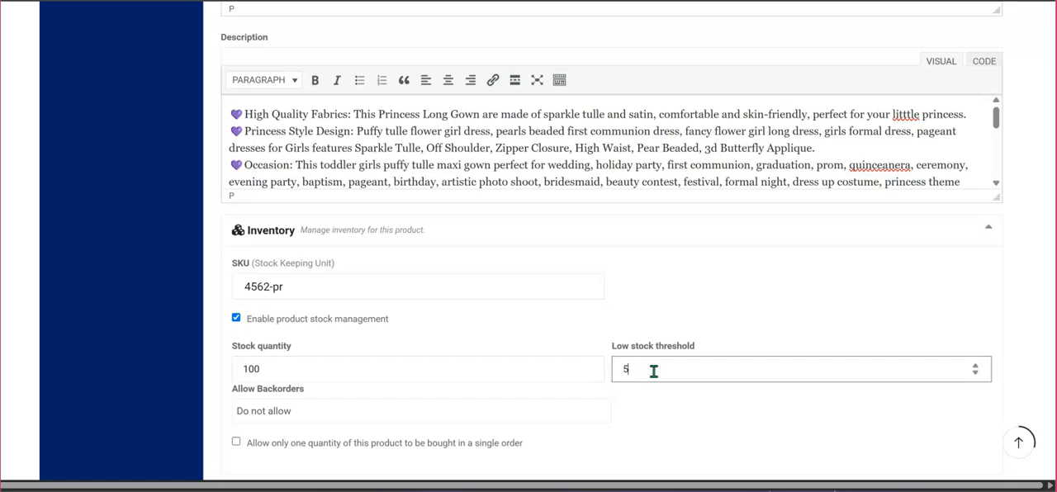
click(718, 315)
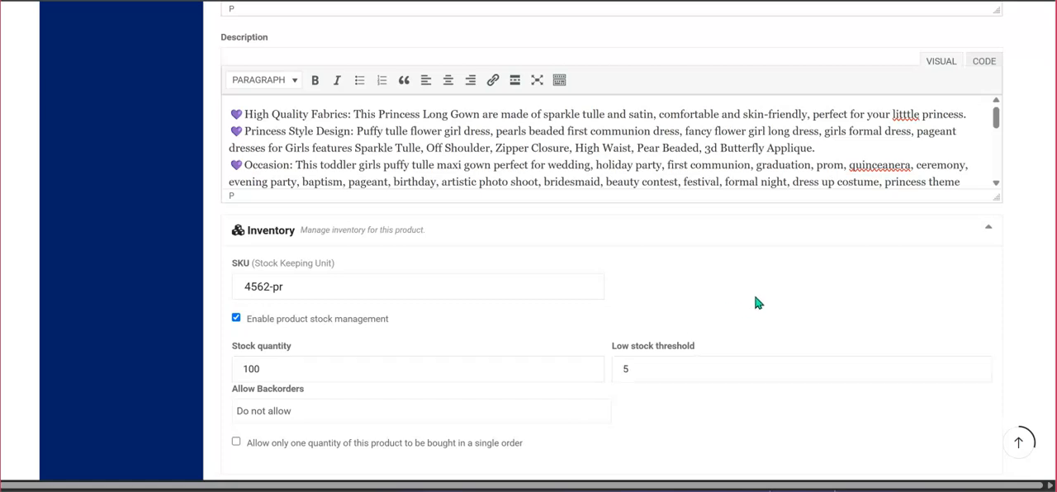
Review the backorder and single-order quantity options, and examine the Rank Math SEO section with its Content AI fields.
scroll(755, 301, down, 3)
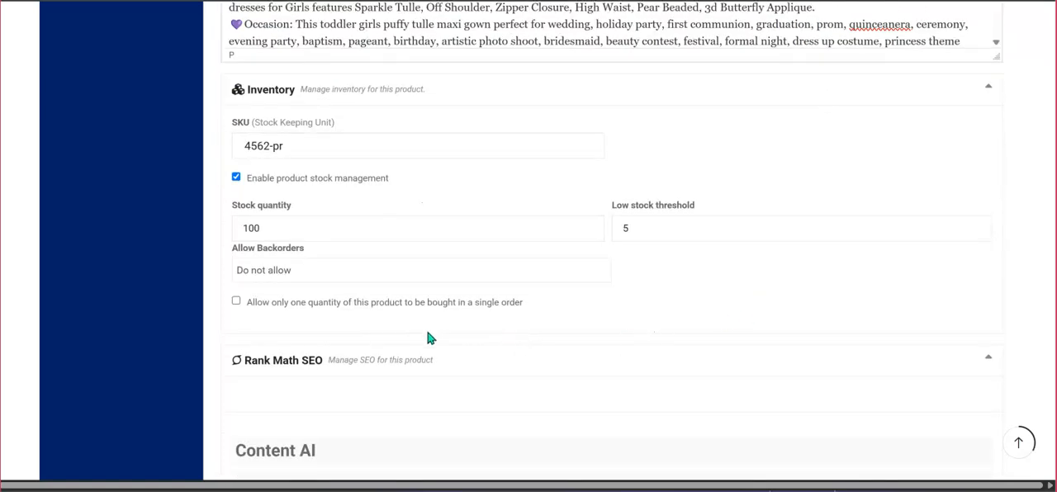
scroll(363, 334, down, 2)
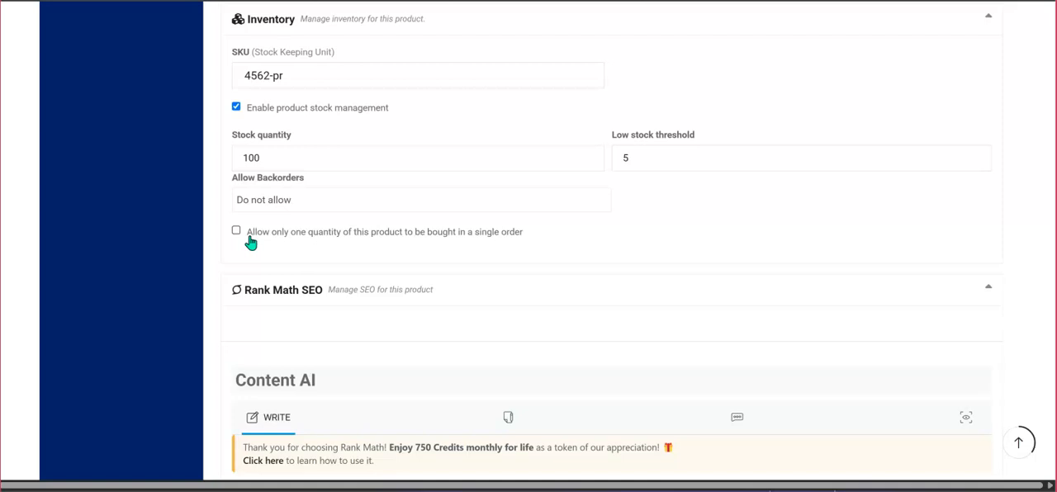
scroll(522, 246, down, 1)
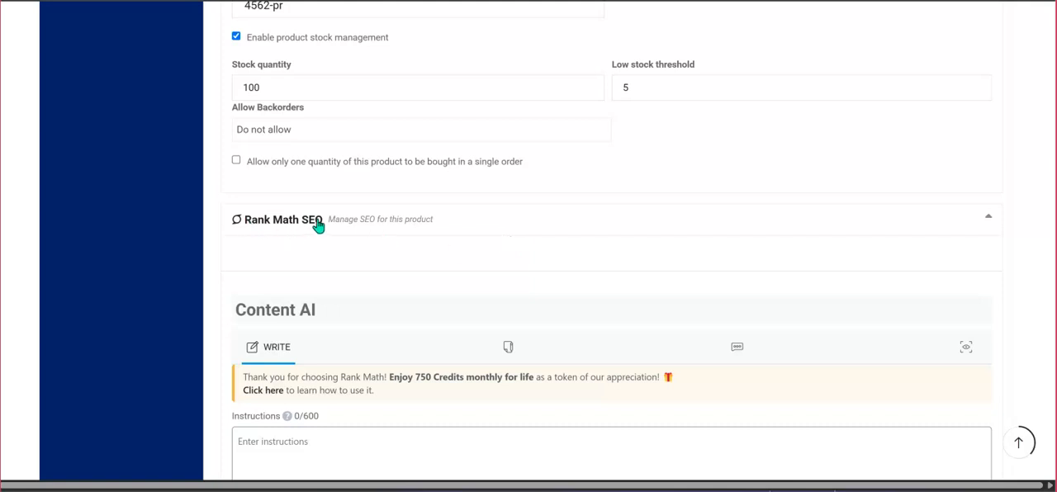
scroll(427, 232, down, 1)
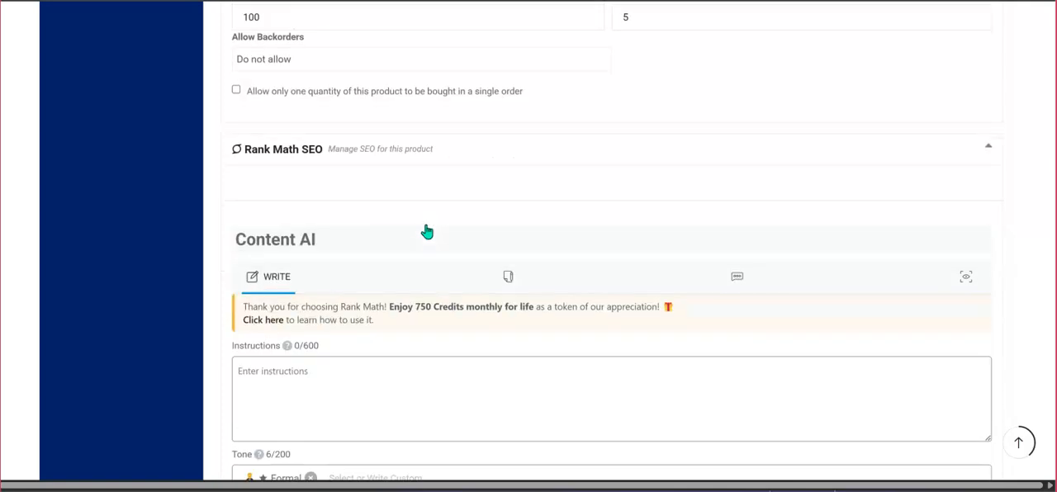
scroll(427, 232, down, 2)
scroll(435, 187, up, 2)
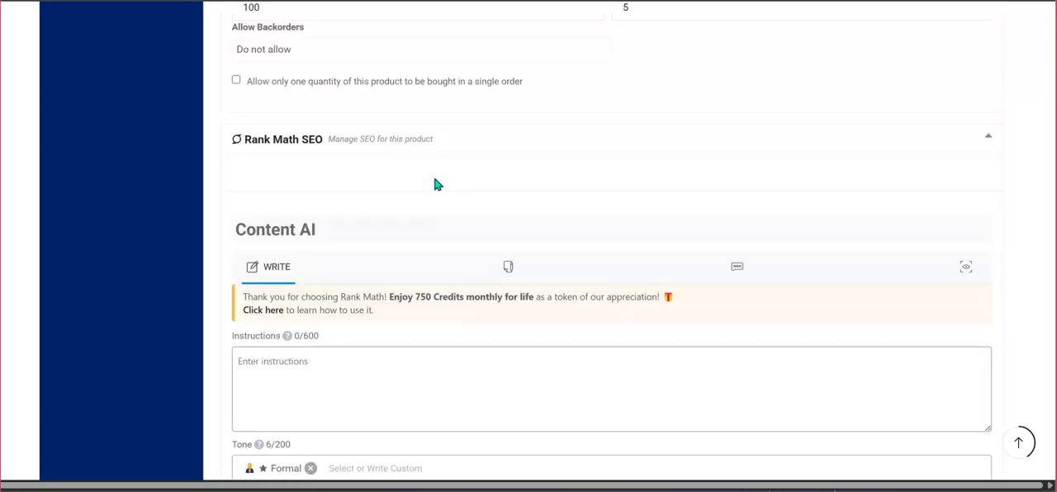
click(993, 156)
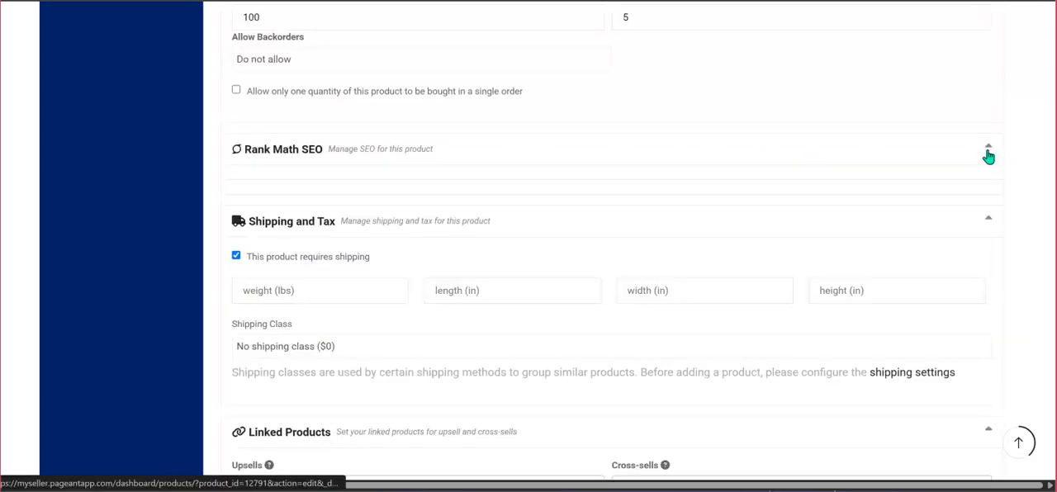
click(992, 156)
scroll(449, 231, down, 1)
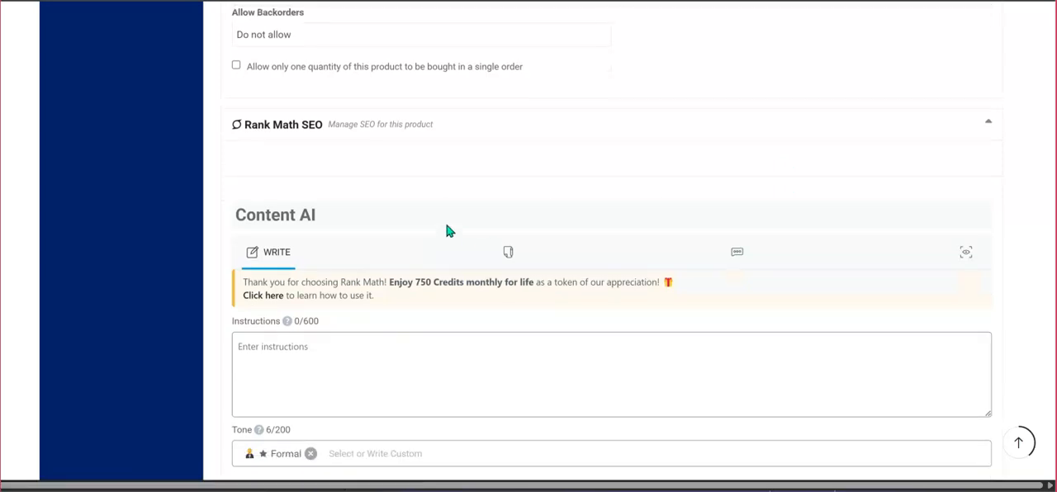
scroll(436, 269, down, 5)
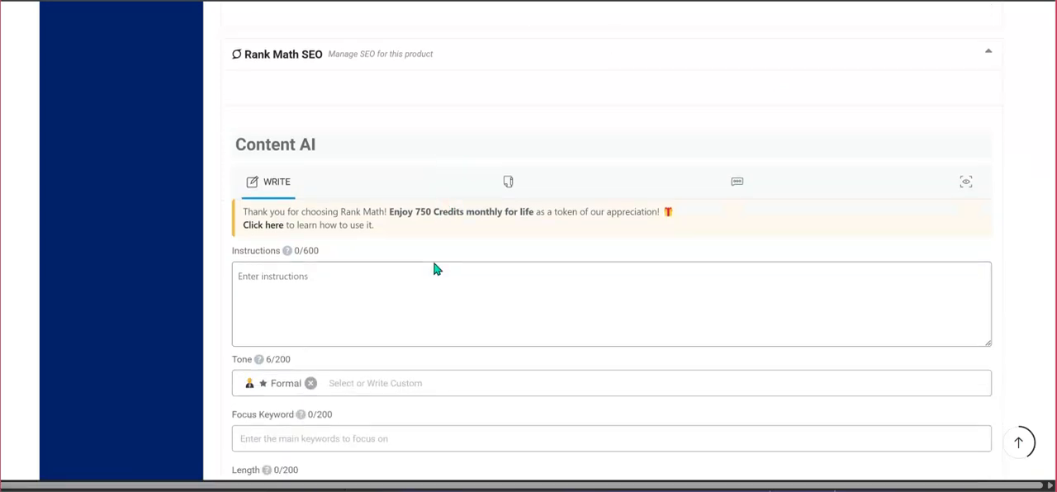
scroll(436, 269, up, 5)
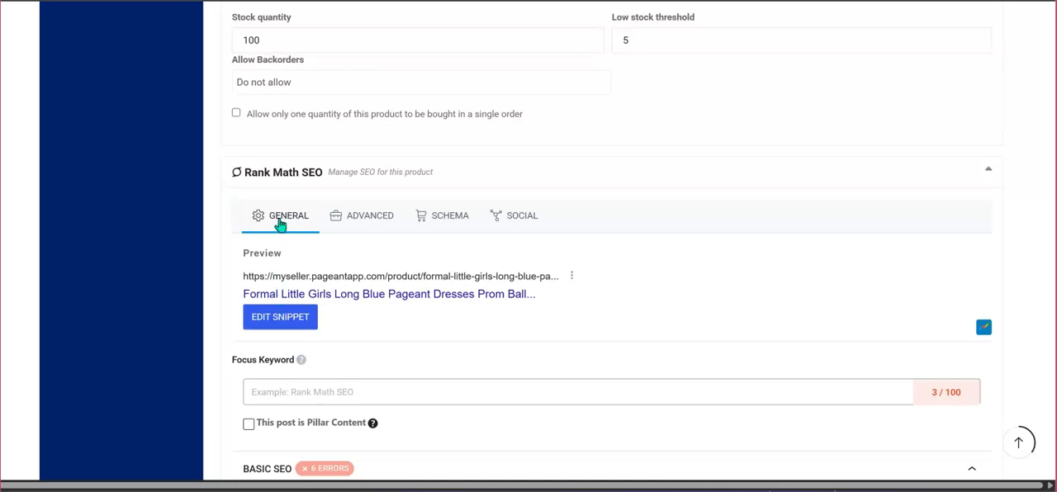
Open the Rank Math preview snippet editor for a brief look and close it.
scroll(312, 294, down, 1)
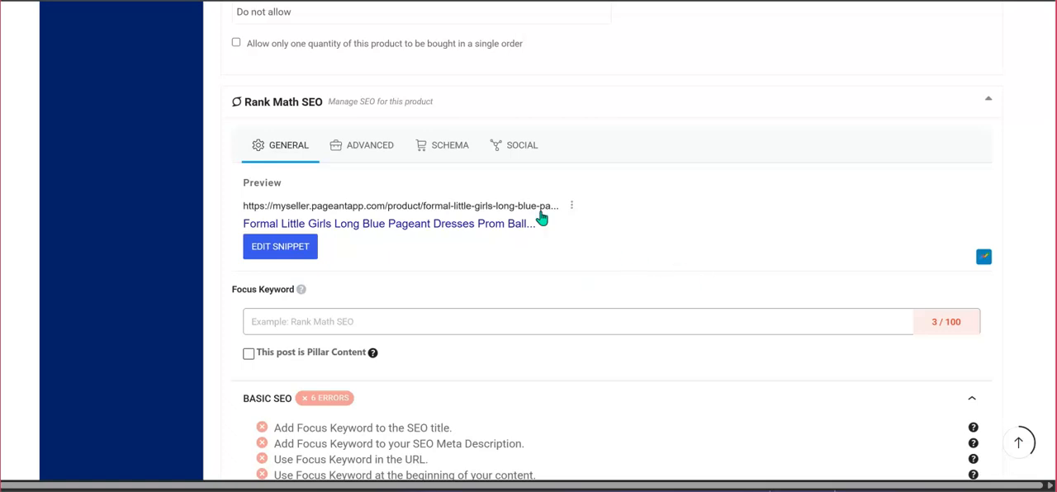
click(281, 253)
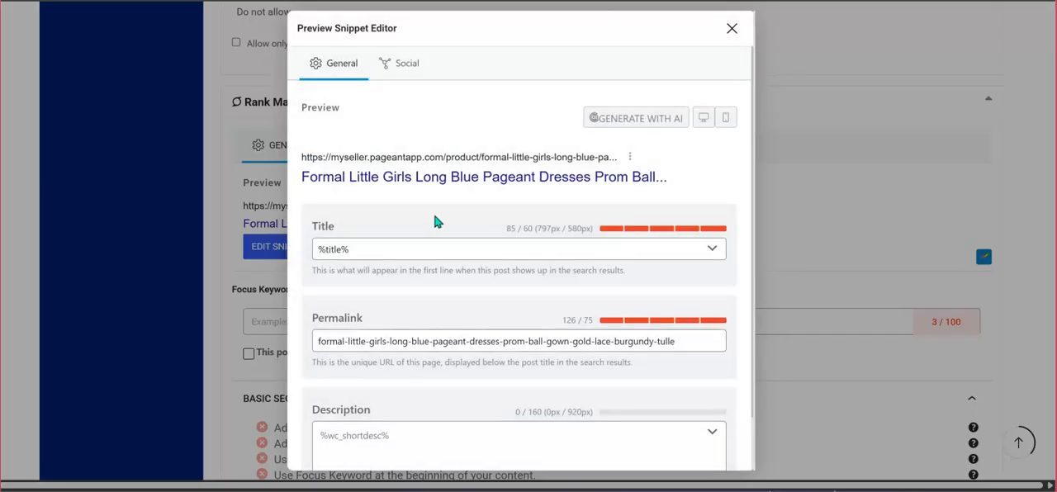
click(732, 30)
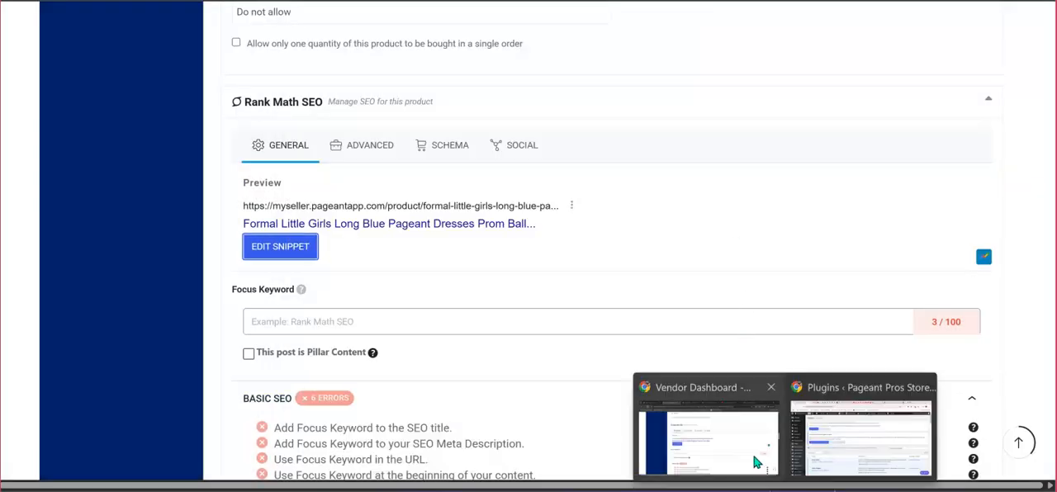
Switch to the other browser window and examine how the Google results for the Princess Lilac pageant dress show titles, links and descriptions.
click(871, 445)
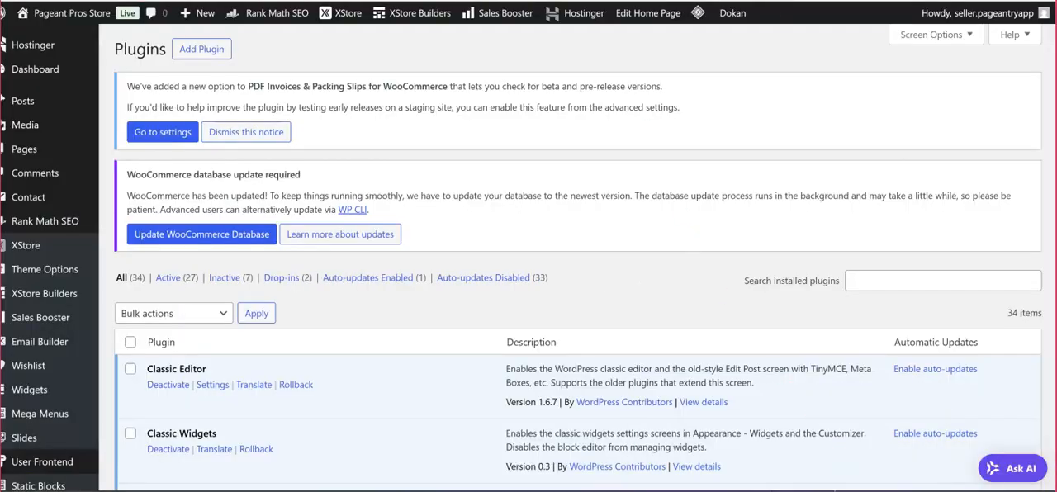
click(627, 1)
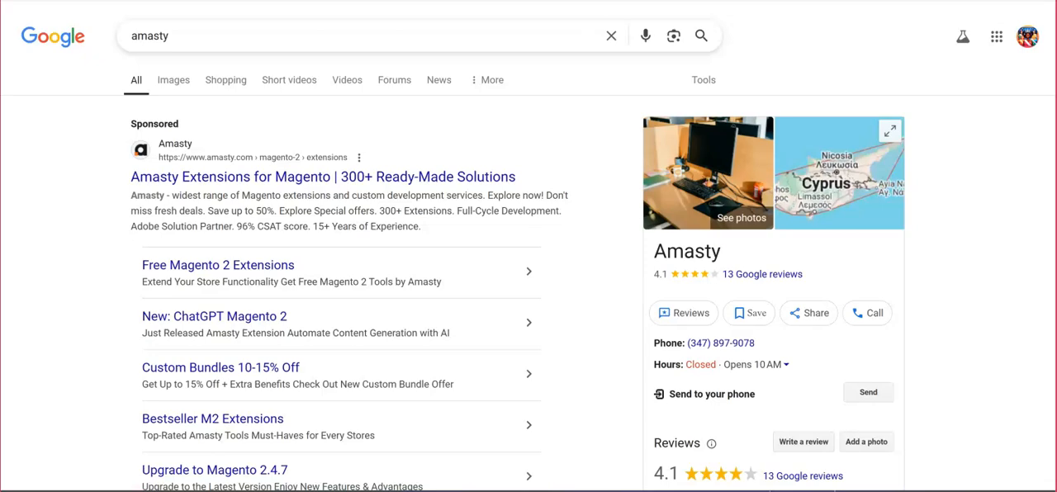
click(652, 2)
scroll(448, 160, up, 3)
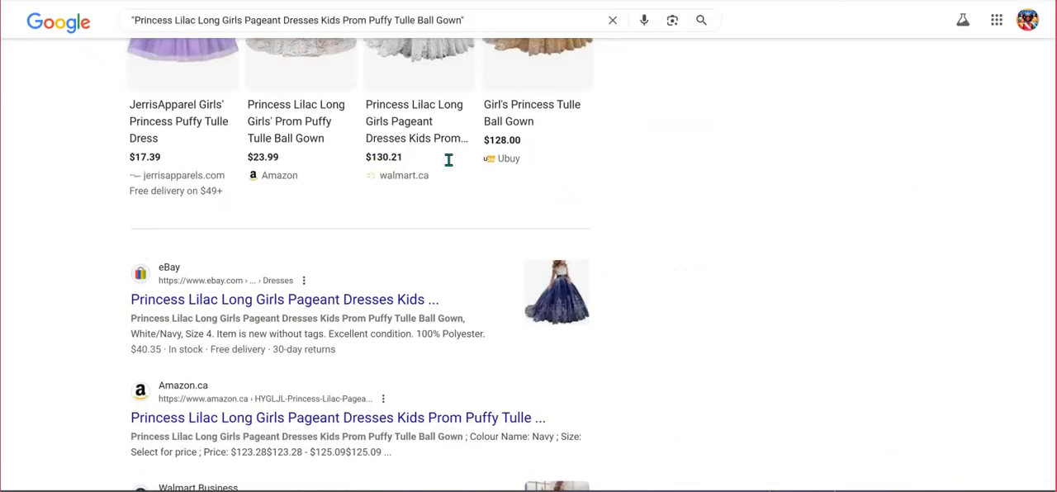
scroll(448, 160, up, 8)
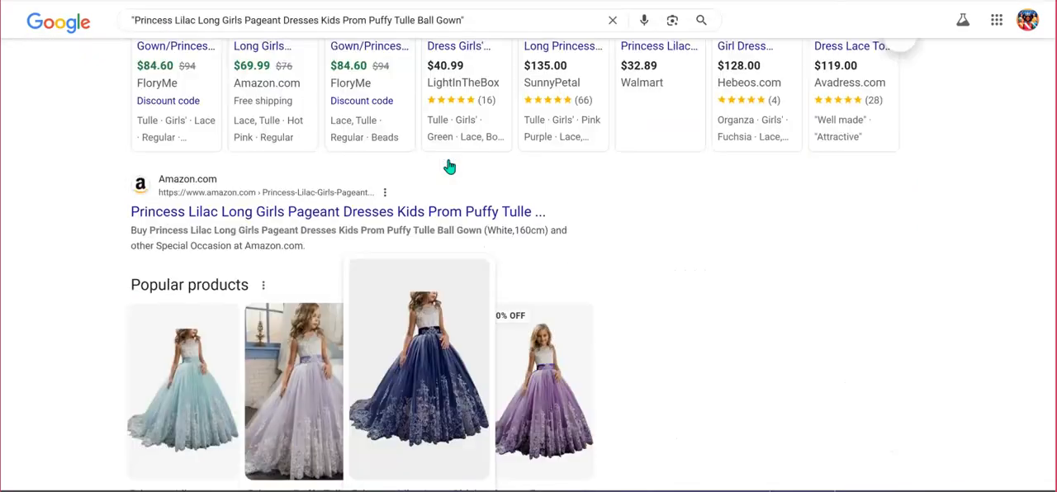
scroll(450, 167, up, 3)
scroll(421, 178, down, 3)
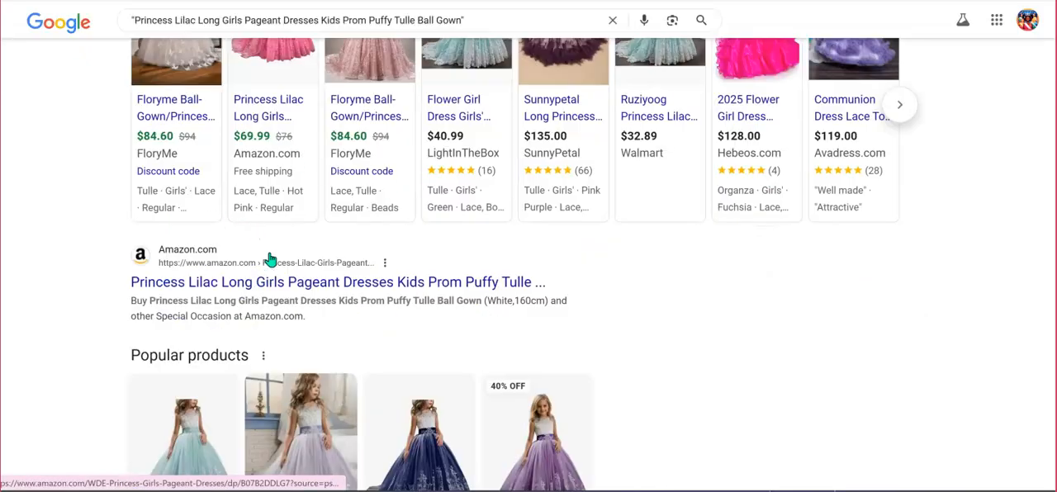
scroll(269, 259, down, 1)
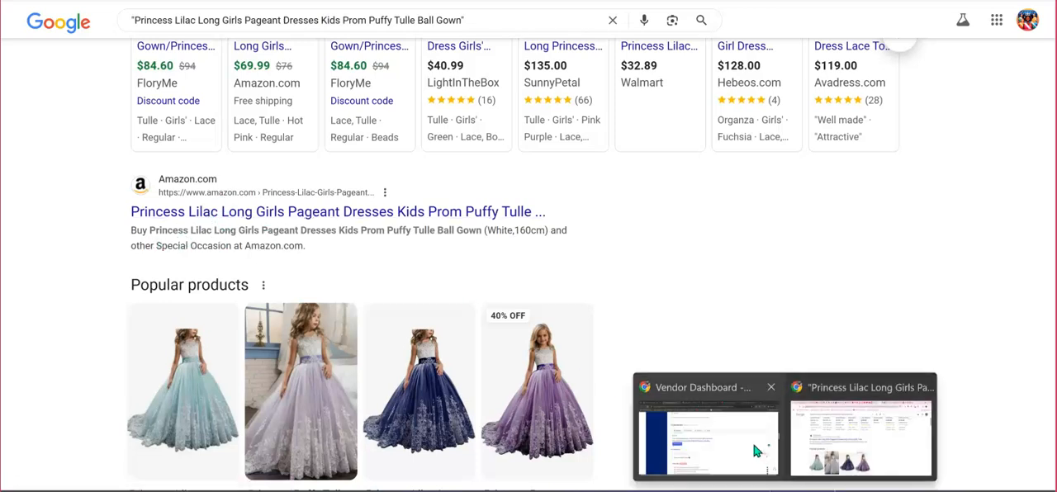
Return to the vendor dashboard and review the snippet editor's title, permalink and description fields, then close the editor.
click(708, 421)
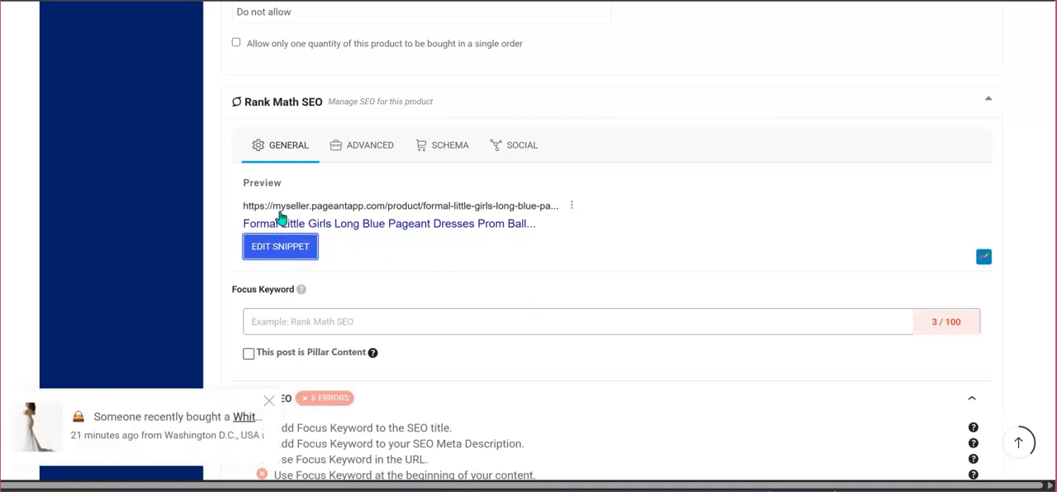
click(275, 249)
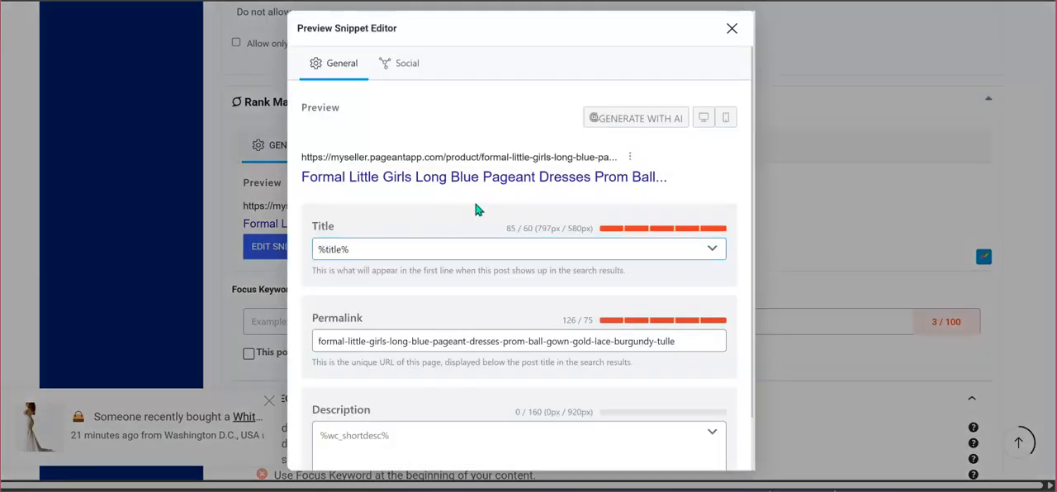
scroll(430, 305, down, 1)
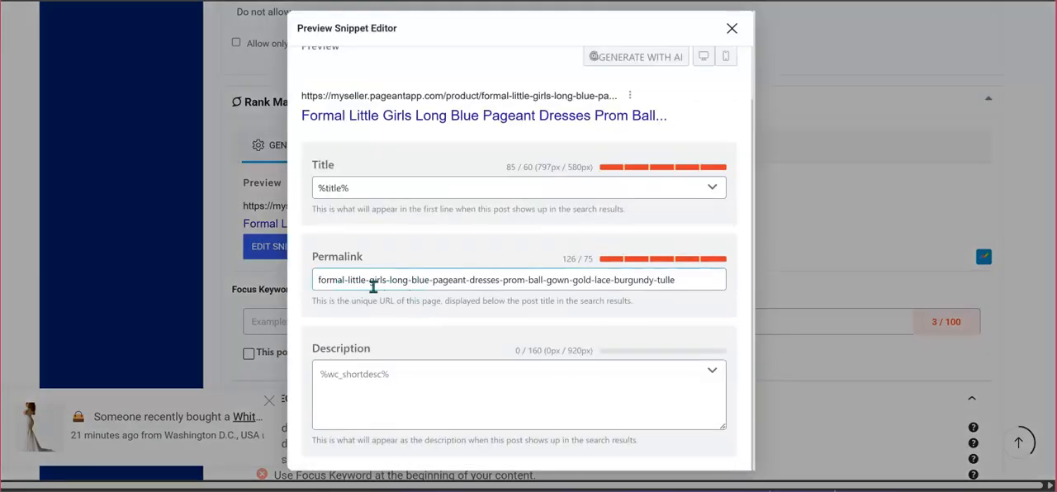
scroll(364, 380, down, 2)
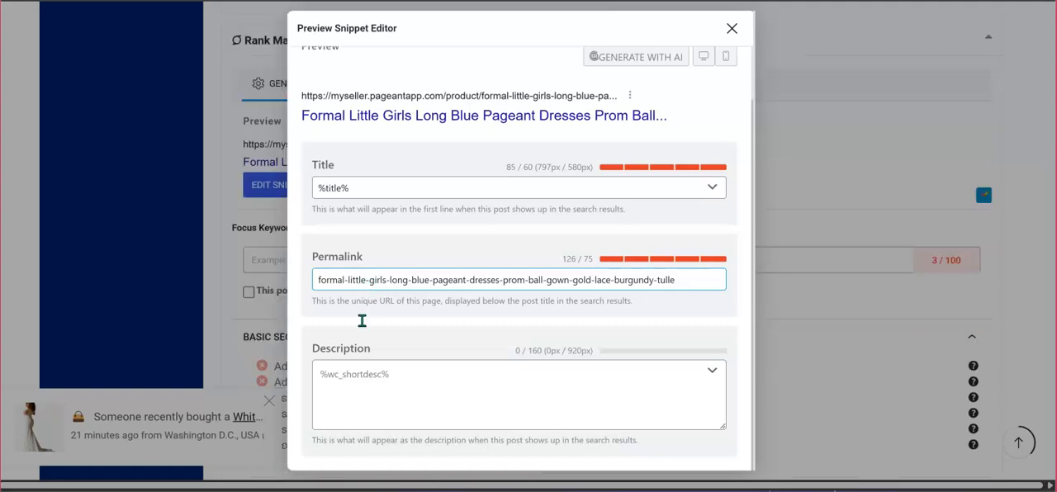
click(418, 391)
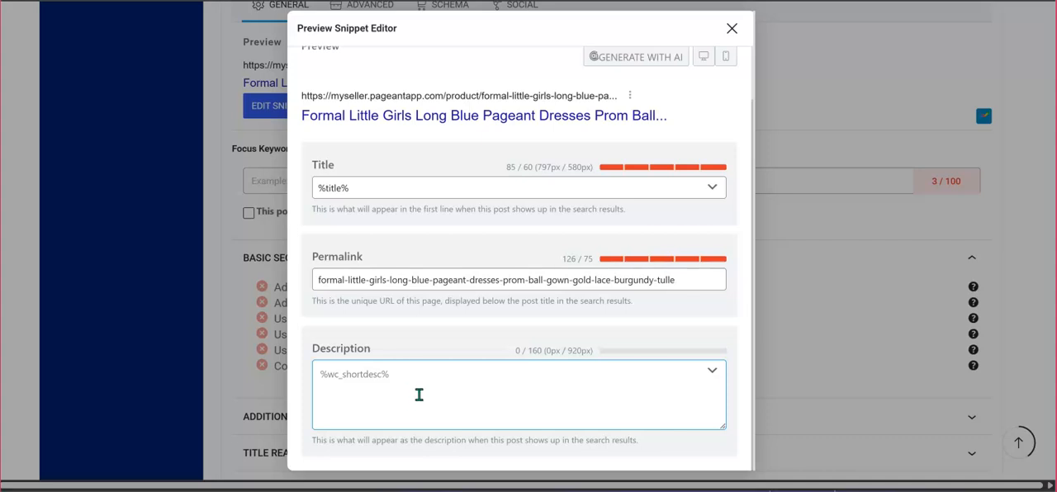
scroll(413, 390, down, 3)
scroll(422, 386, up, 1)
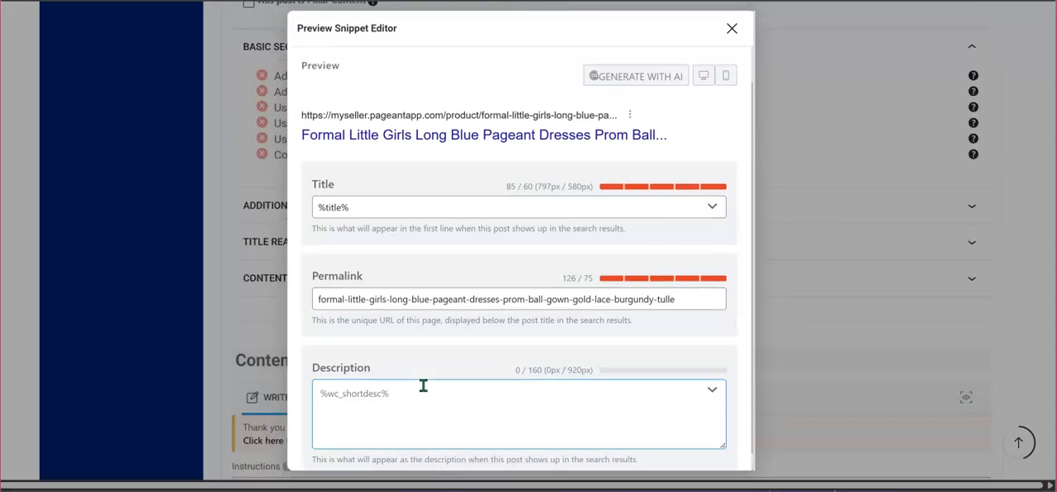
click(732, 31)
scroll(528, 182, up, 5)
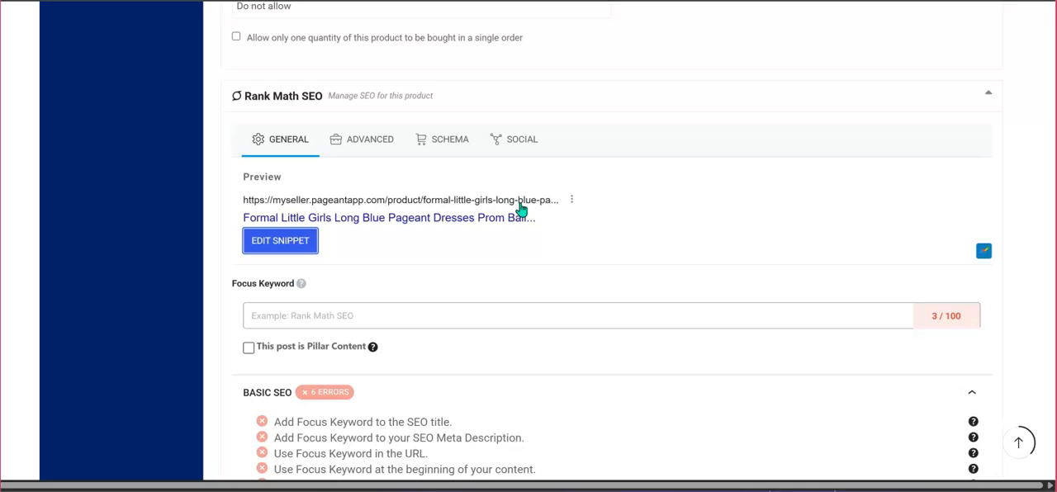
Add "blue pageant dress" as the product's Rank Math focus keyword.
scroll(520, 209, down, 2)
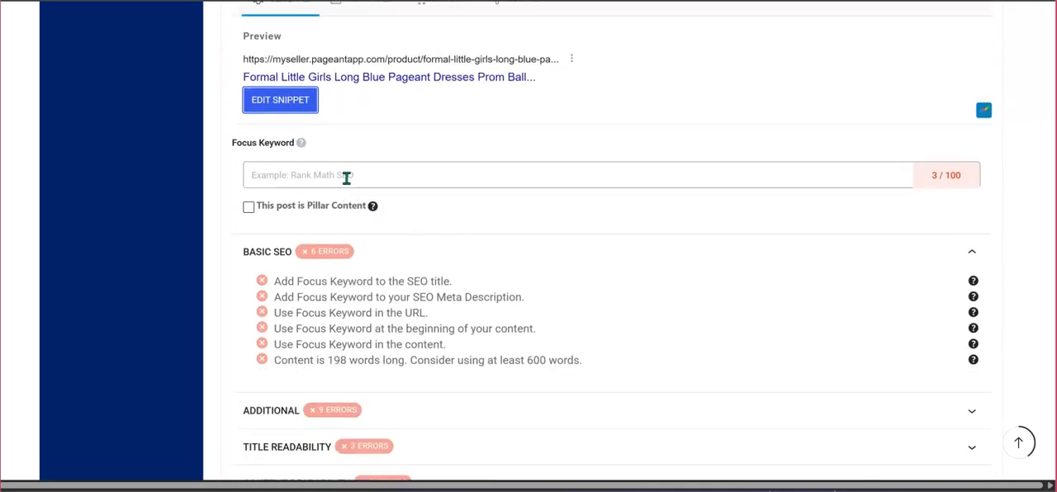
click(346, 178)
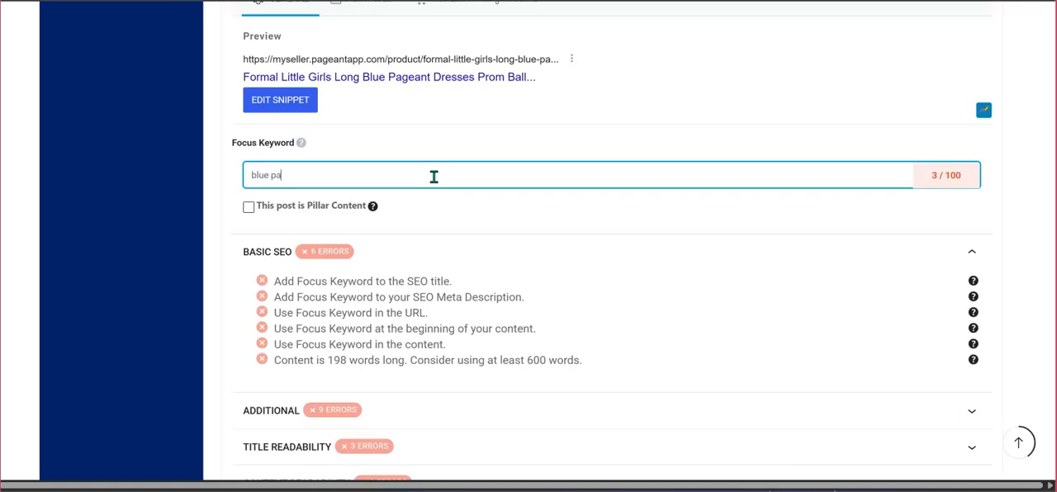
text(blue pageant dress)
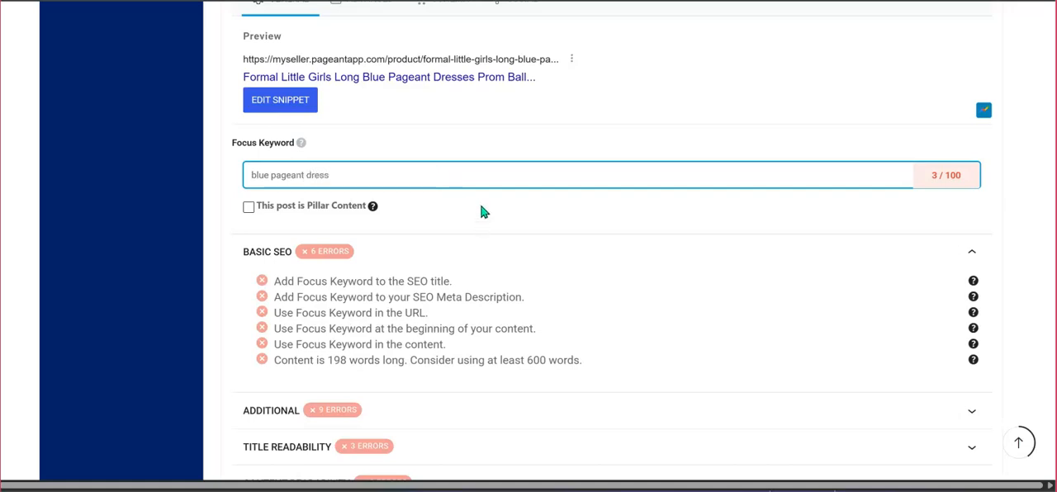
key(Return)
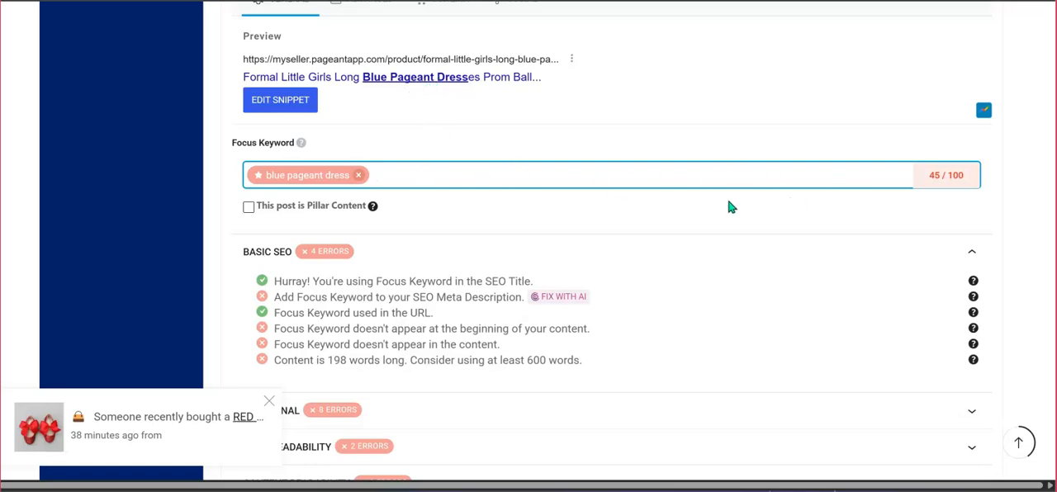
Review the Rank Math checks for the focus keyword and the Content AI instructions, tone and length fields.
scroll(646, 255, down, 1)
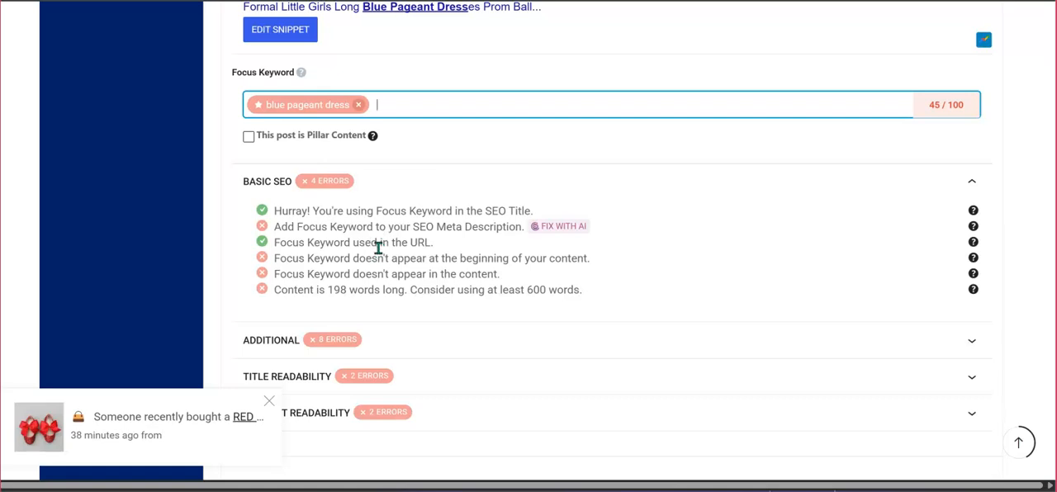
scroll(378, 247, down, 1)
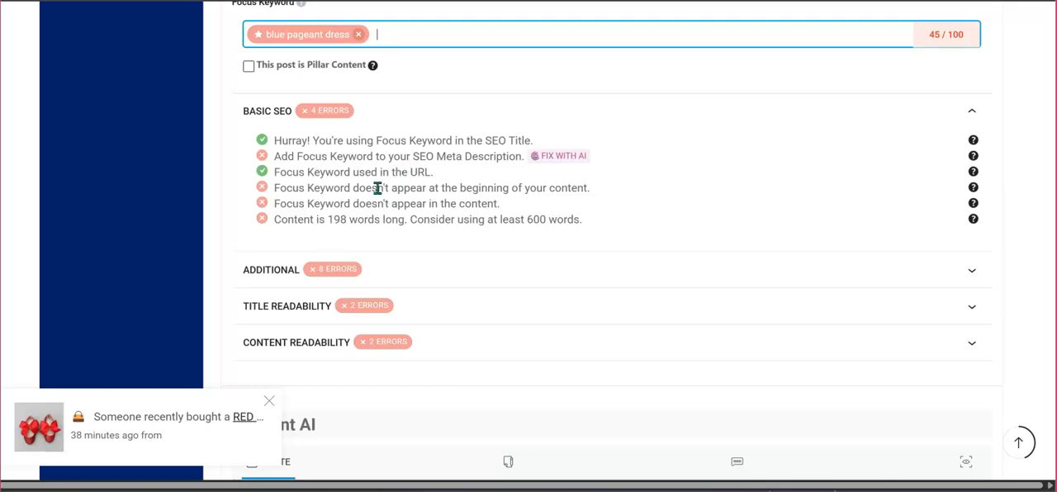
scroll(398, 169, down, 1)
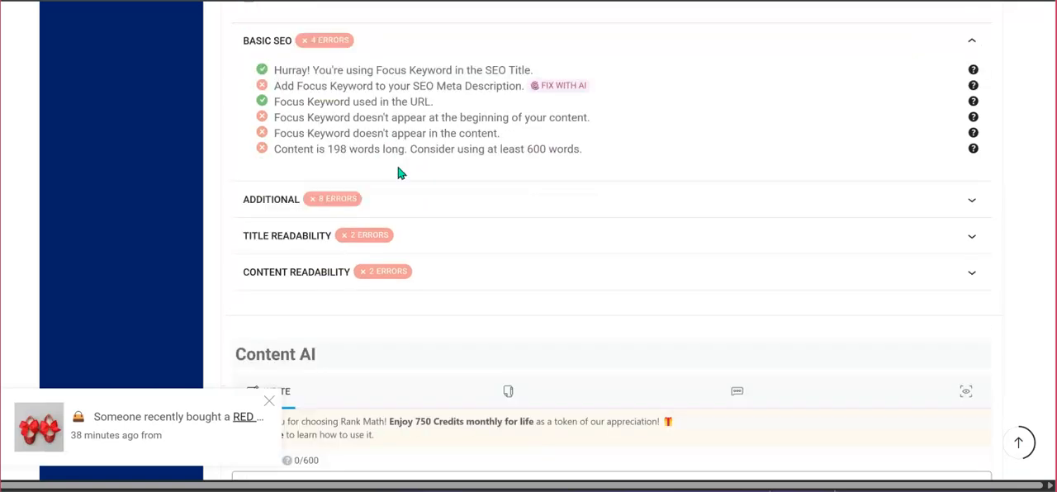
scroll(398, 172, down, 1)
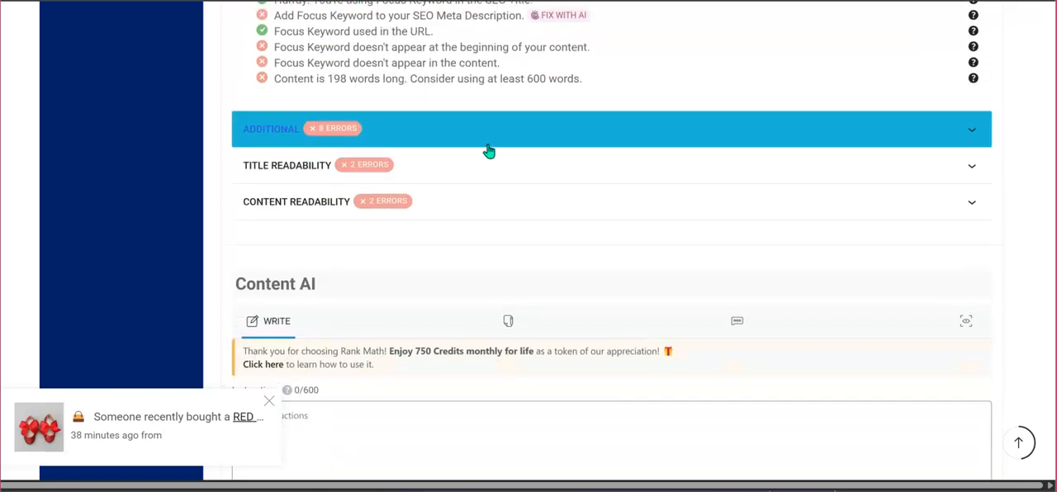
scroll(488, 151, down, 1)
scroll(489, 151, down, 1)
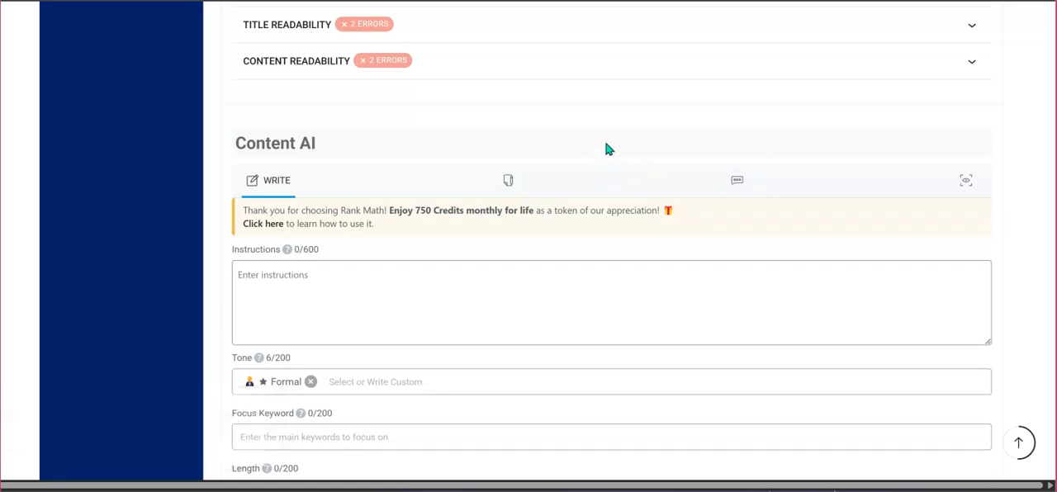
click(520, 282)
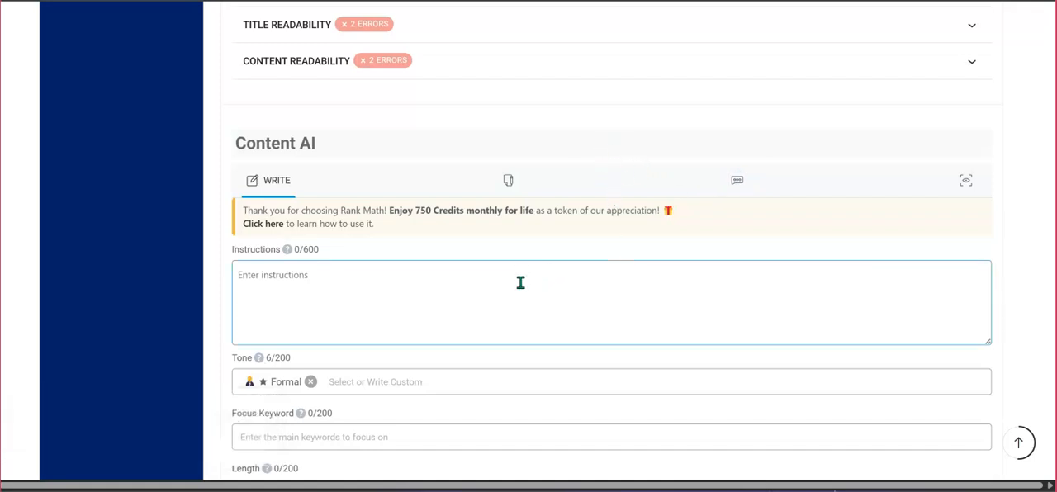
scroll(512, 287, down, 2)
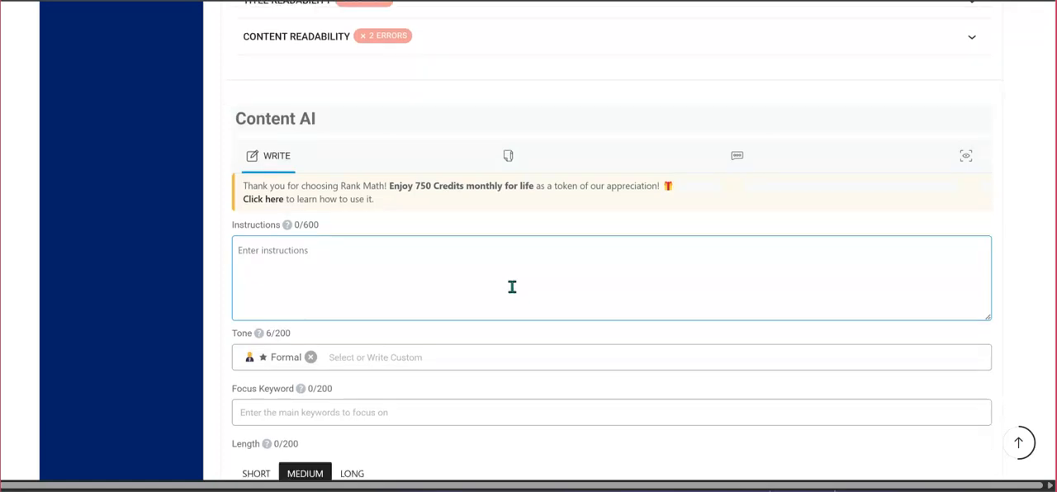
scroll(512, 286, down, 2)
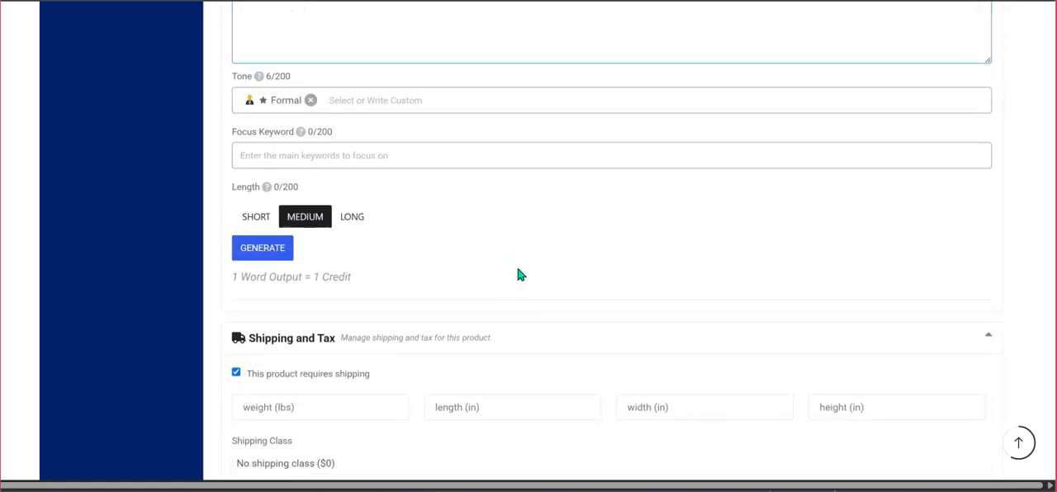
Examine the product's Shipping and Tax section, including the weight, dimension and shipping class fields.
scroll(518, 275, down, 1)
scroll(519, 275, down, 1)
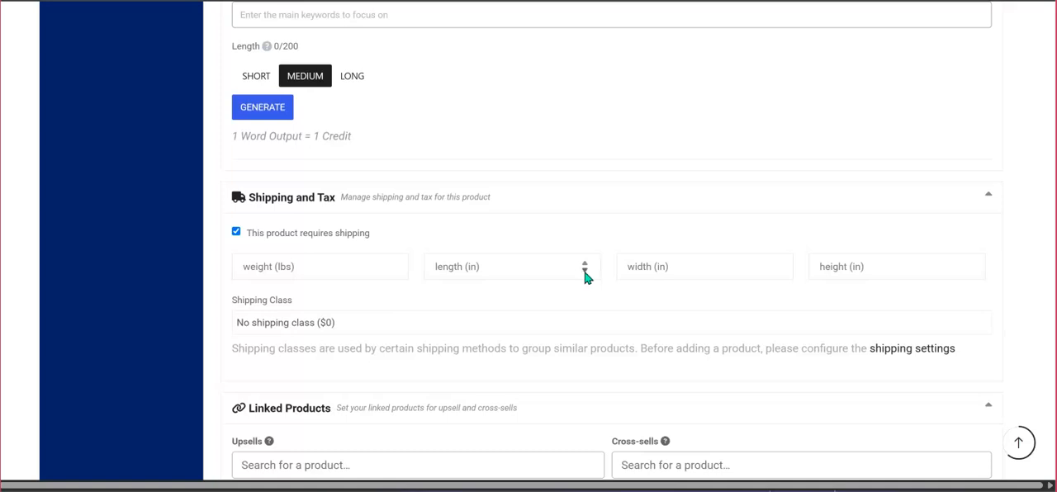
scroll(566, 220, down, 1)
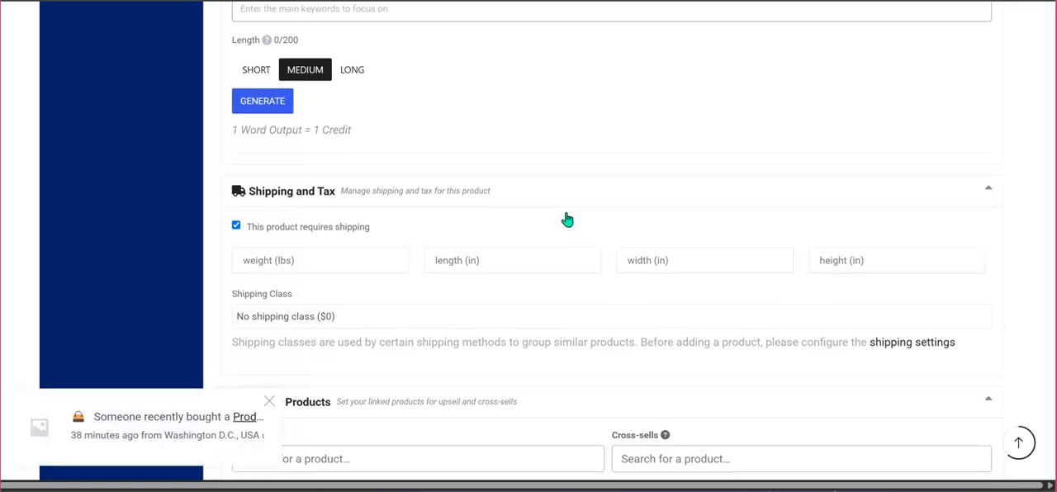
Read the upsell and cross-sell explanations, and review the attribute and minimum/maximum order quantity options.
scroll(567, 219, down, 3)
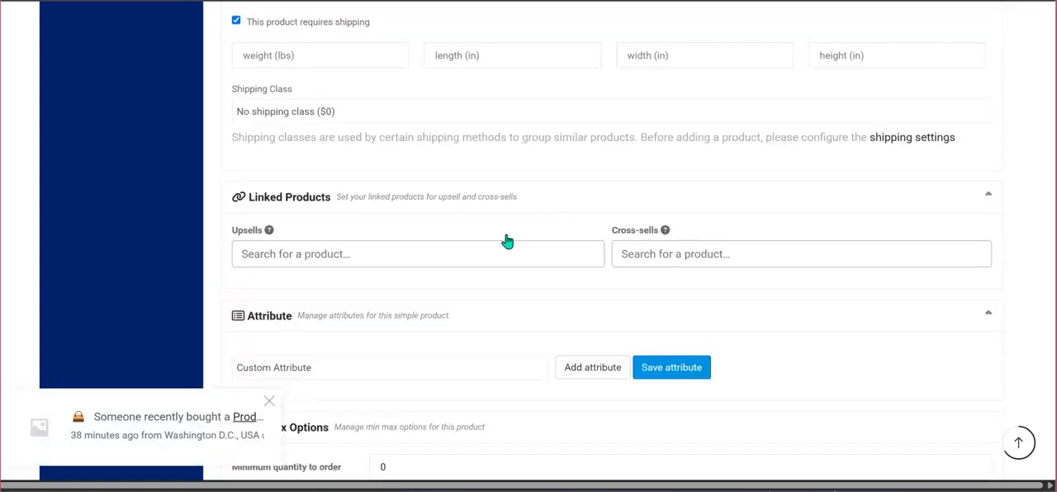
mouse_move(266, 237)
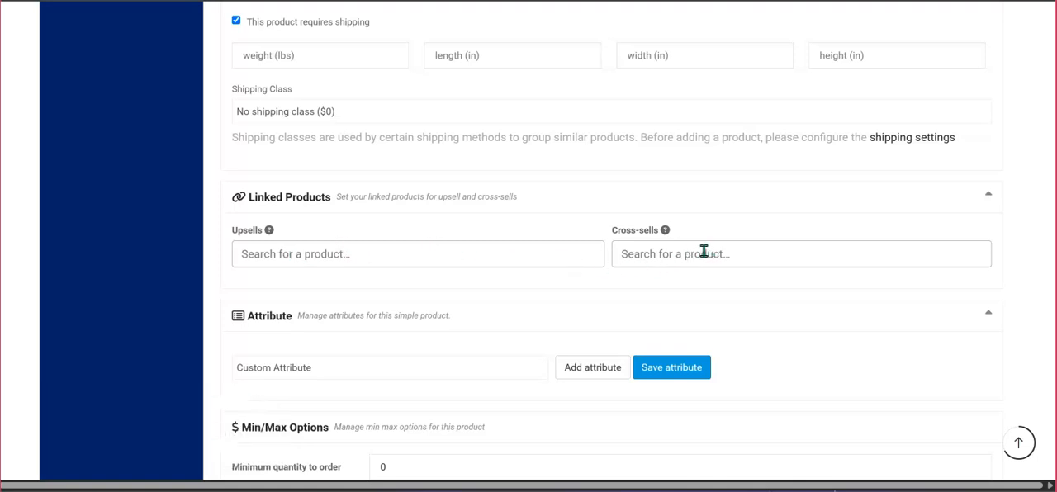
mouse_move(662, 238)
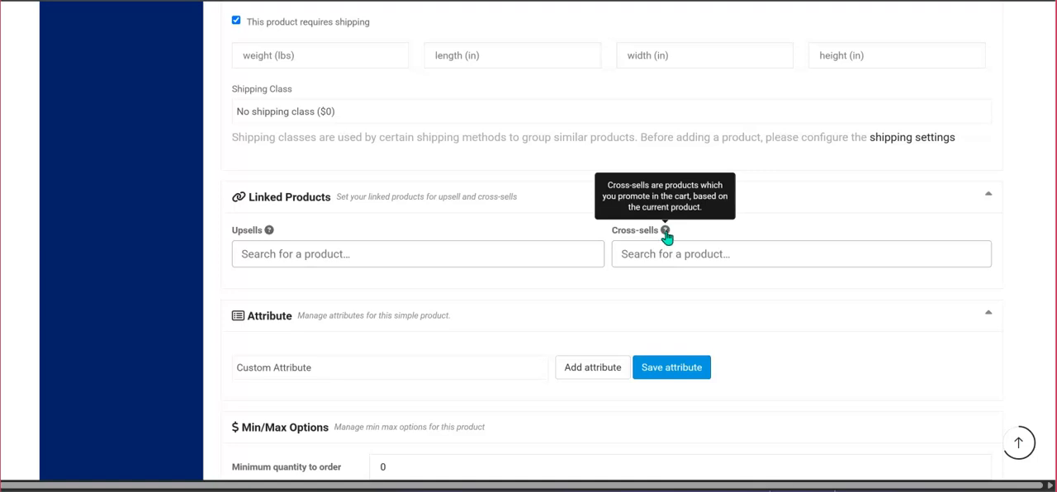
scroll(665, 239, down, 3)
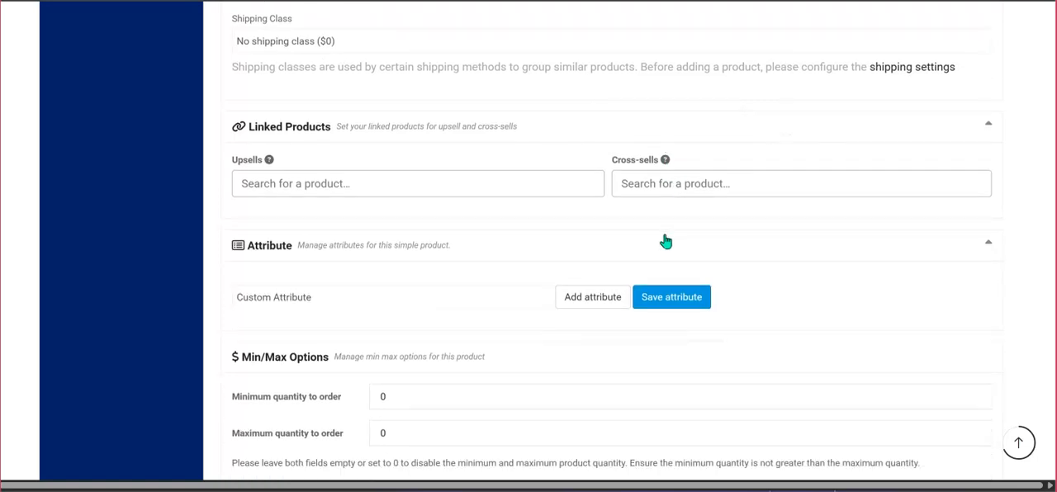
scroll(666, 241, down, 1)
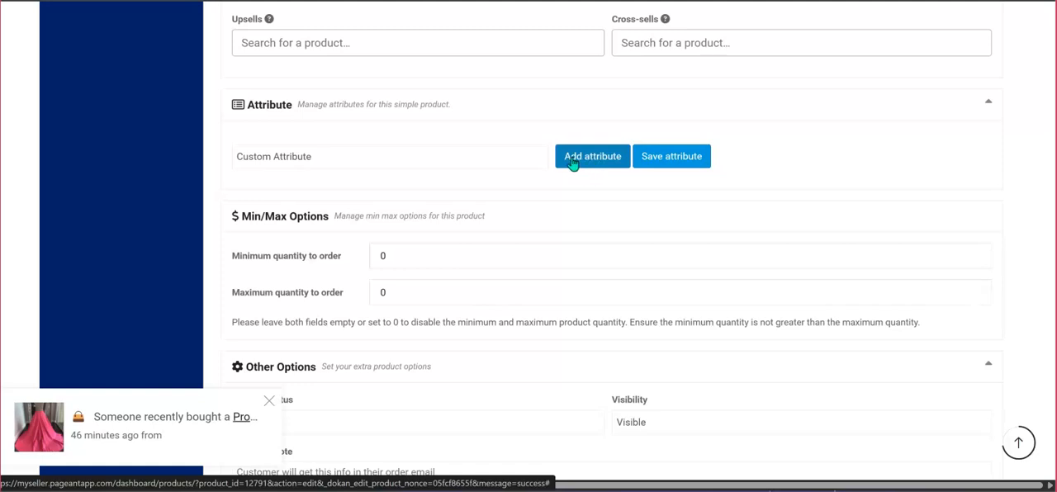
scroll(559, 171, down, 3)
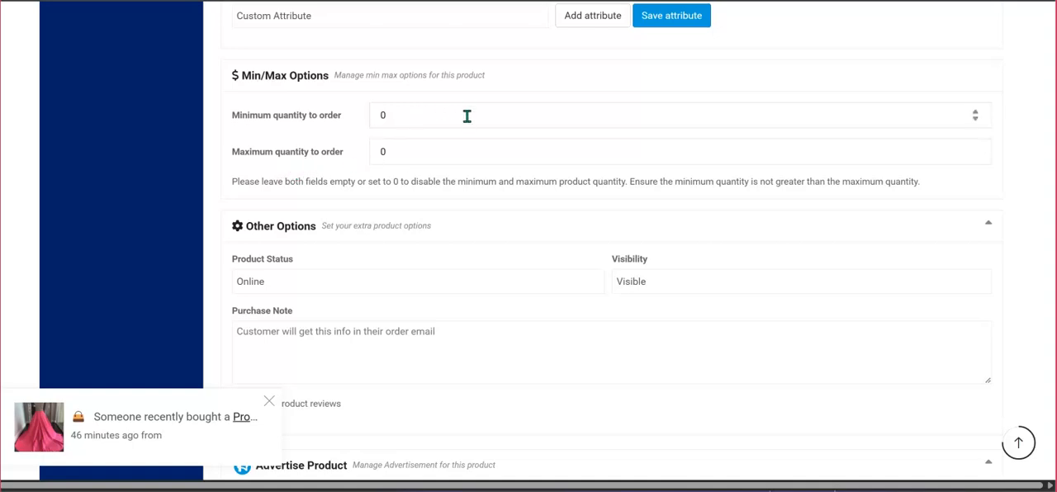
scroll(466, 115, down, 1)
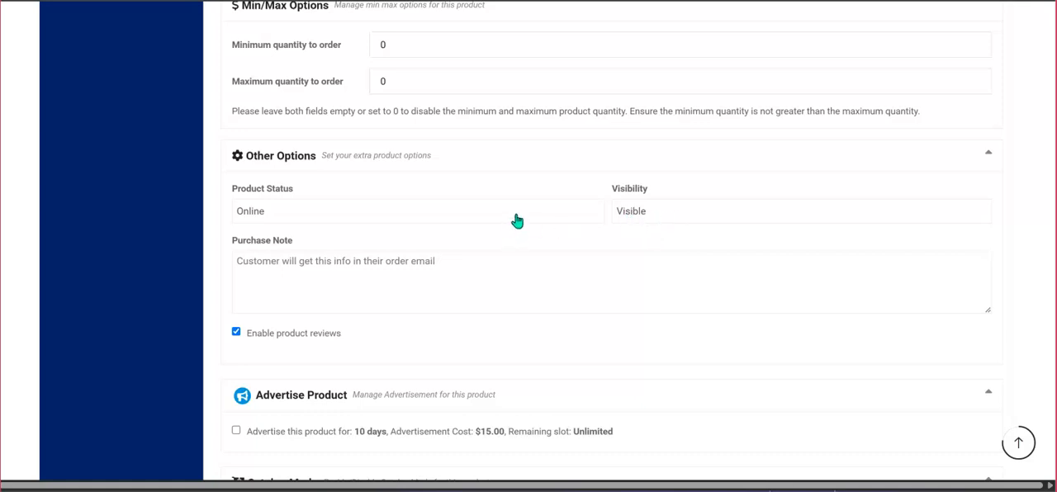
Switch the product status to Draft and back to Online.
click(450, 215)
click(402, 216)
click(402, 216)
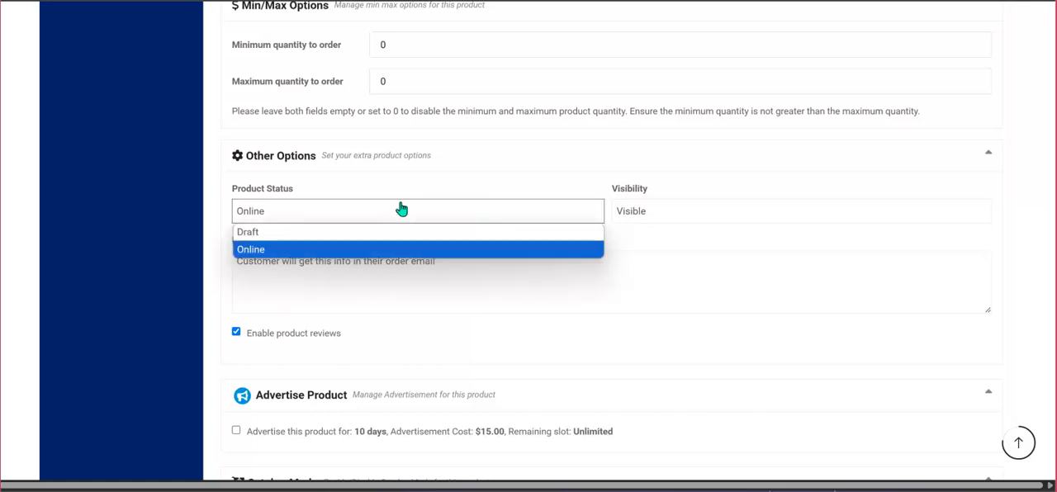
click(360, 237)
click(337, 217)
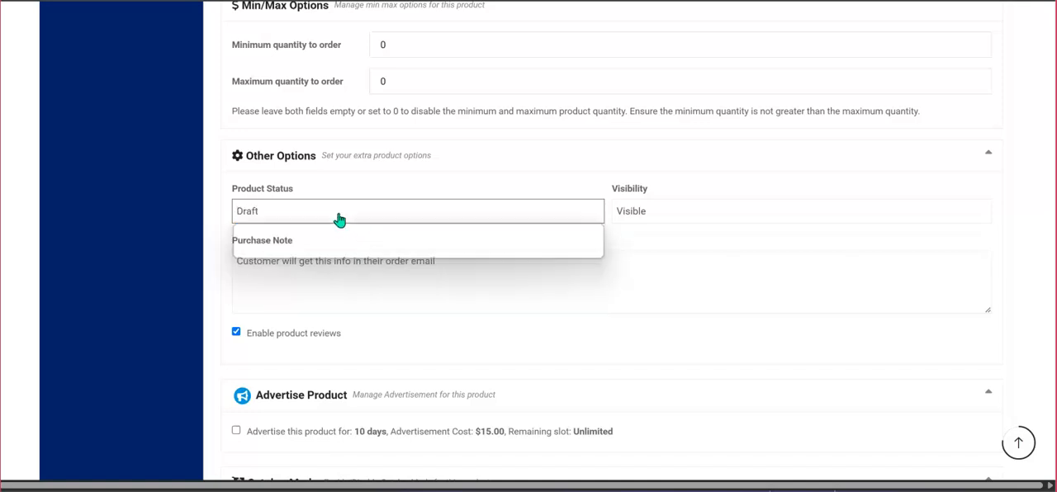
click(317, 250)
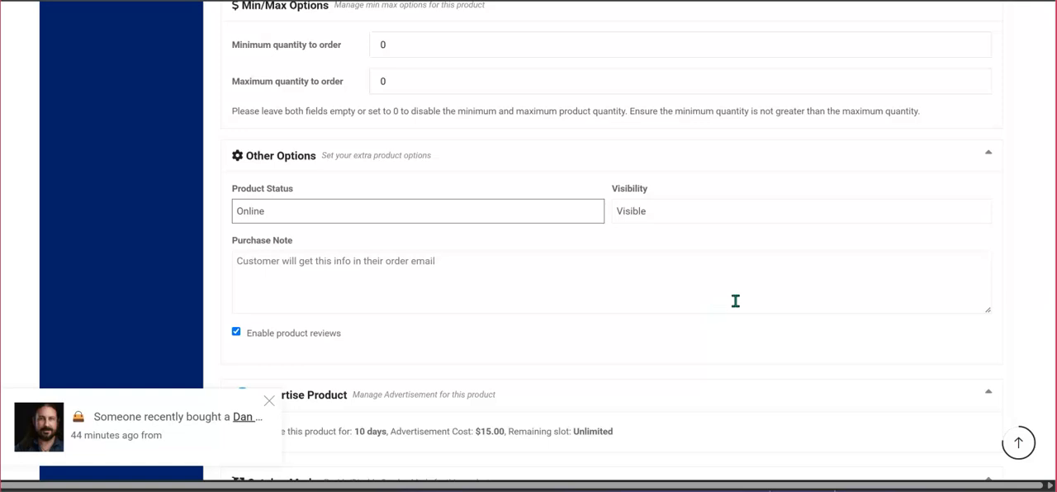
Check the available visibility choices and review the purchase note, product reviews, advertising and catalog mode options.
click(733, 218)
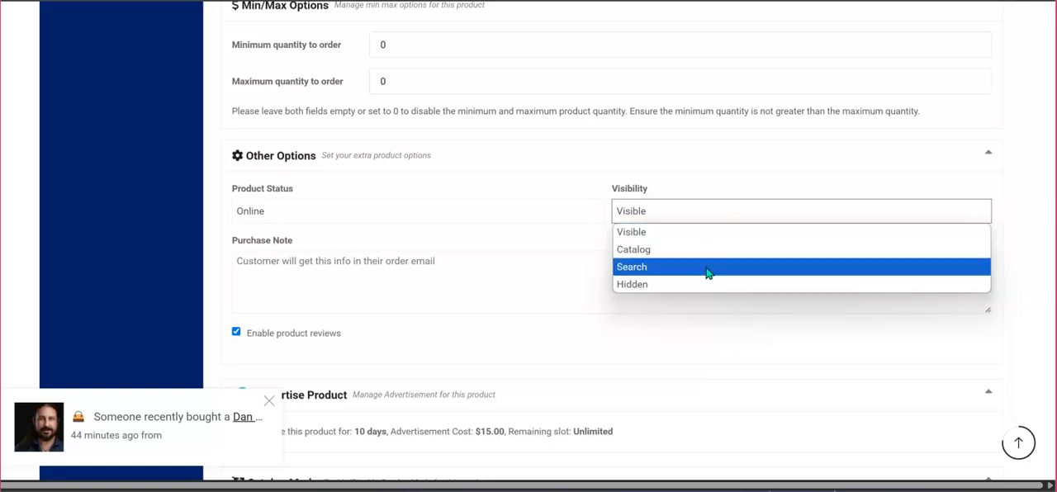
click(707, 213)
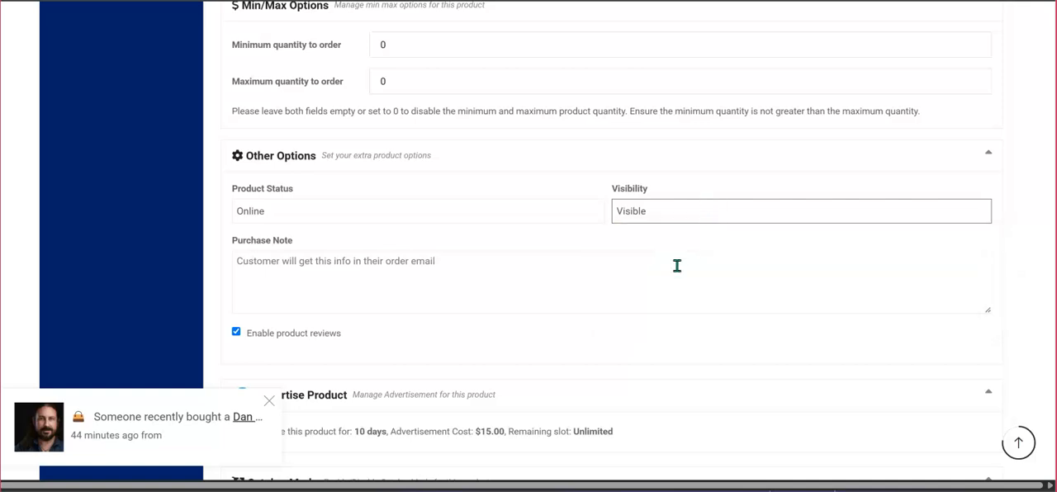
scroll(578, 264, down, 1)
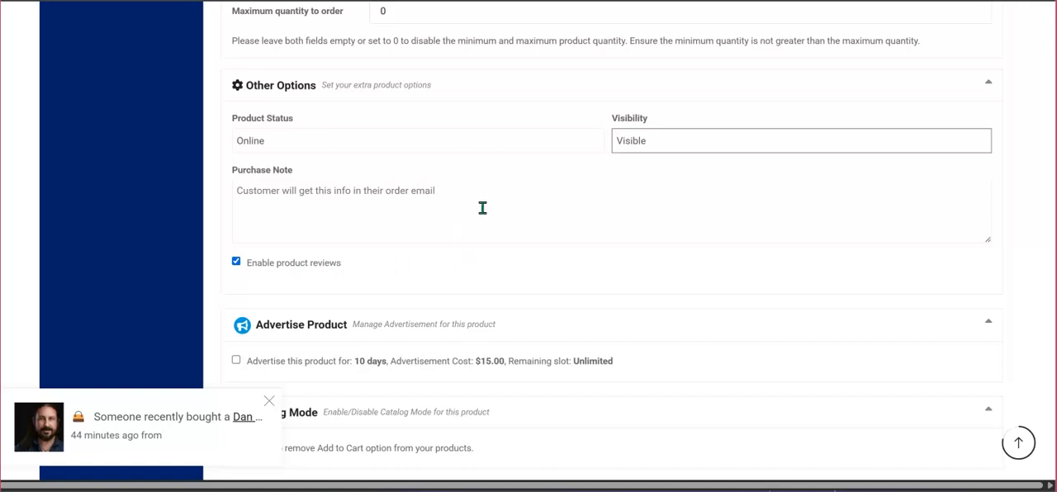
scroll(479, 206, down, 2)
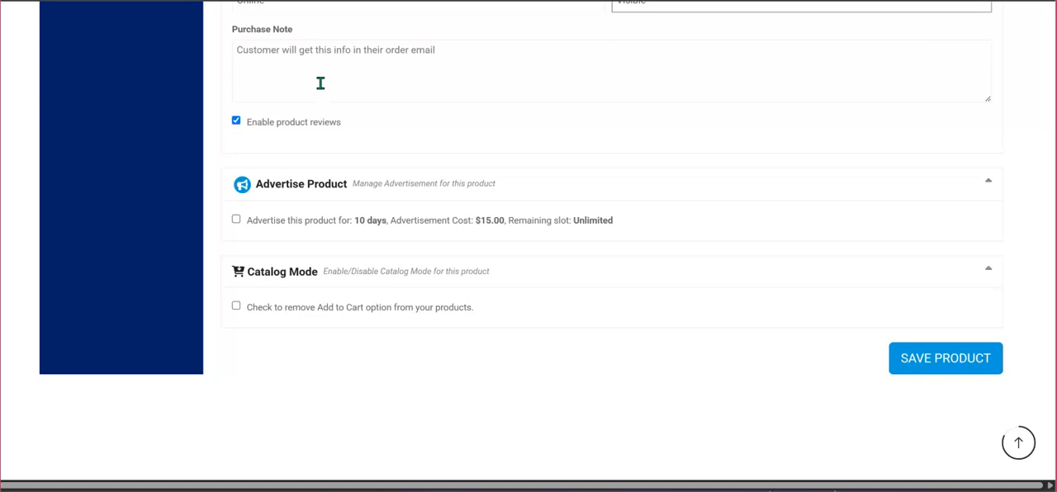
Open the Pageant Pros home page in a new browser tab, keeping the product editor open.
scroll(338, 151, up, 8)
scroll(338, 151, up, 20)
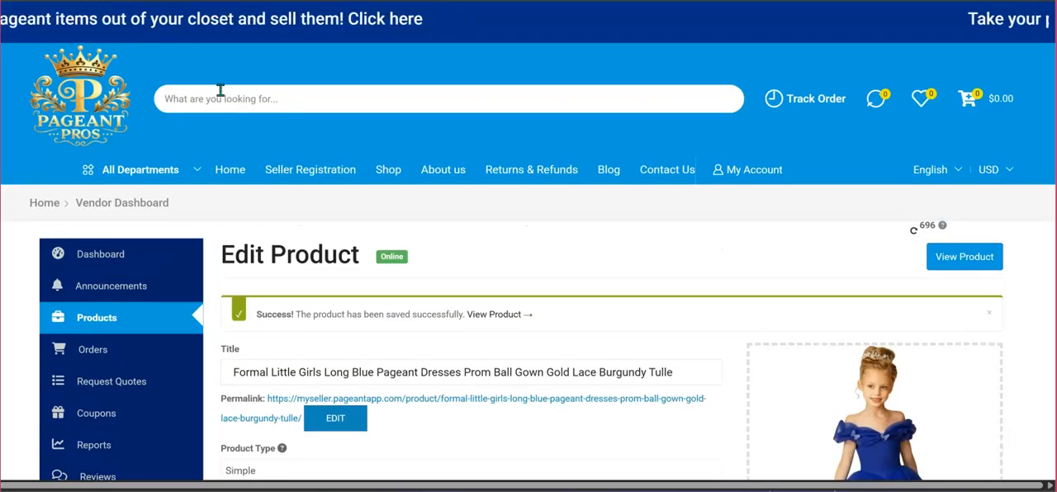
right_click(93, 99)
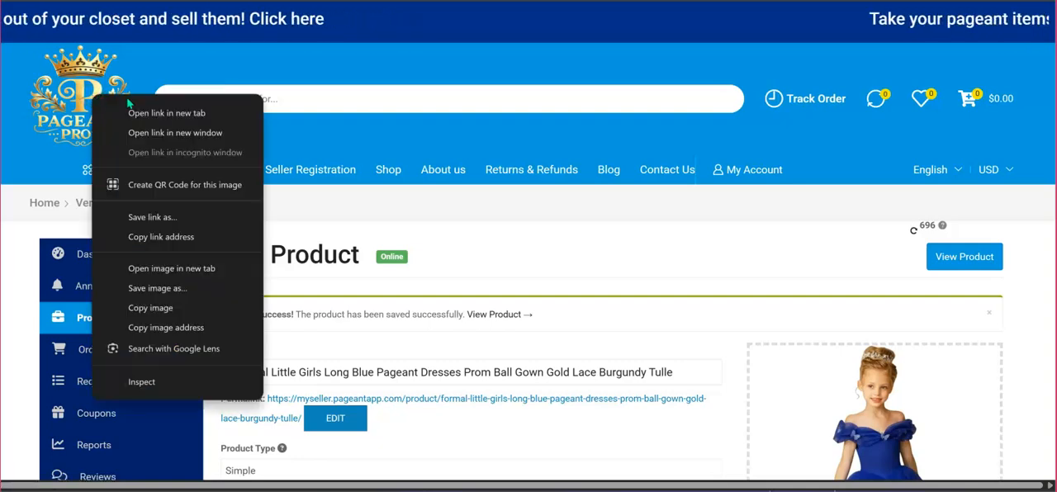
click(166, 113)
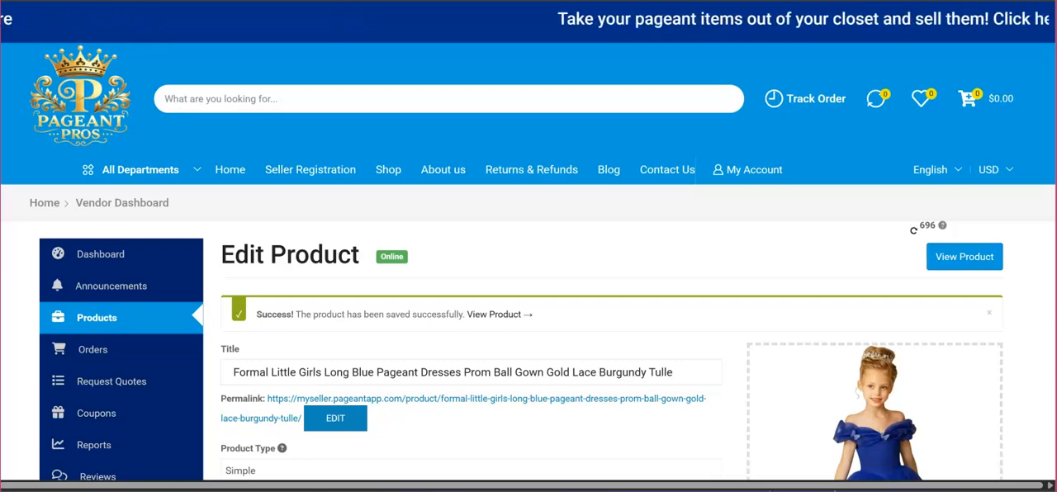
right_click(231, 169)
click(265, 188)
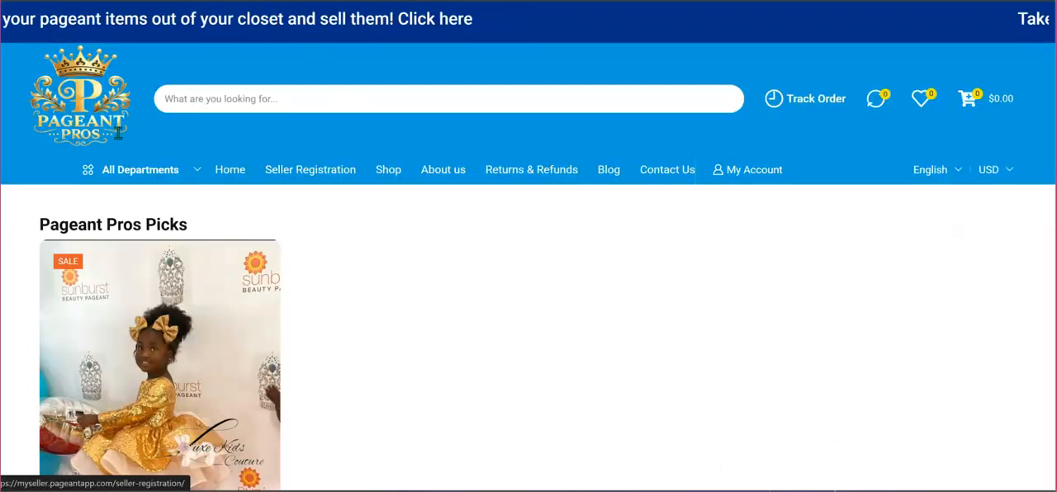
Look over the Pageant Pros Picks and Pageant Accessories sections of the home page and close the seller promotion pop-up.
scroll(138, 111, down, 1)
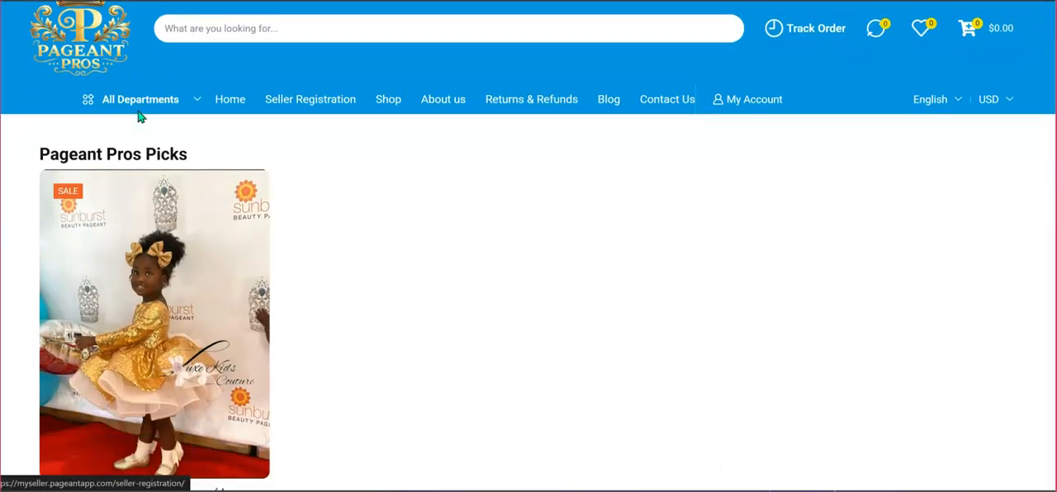
scroll(138, 116, down, 1)
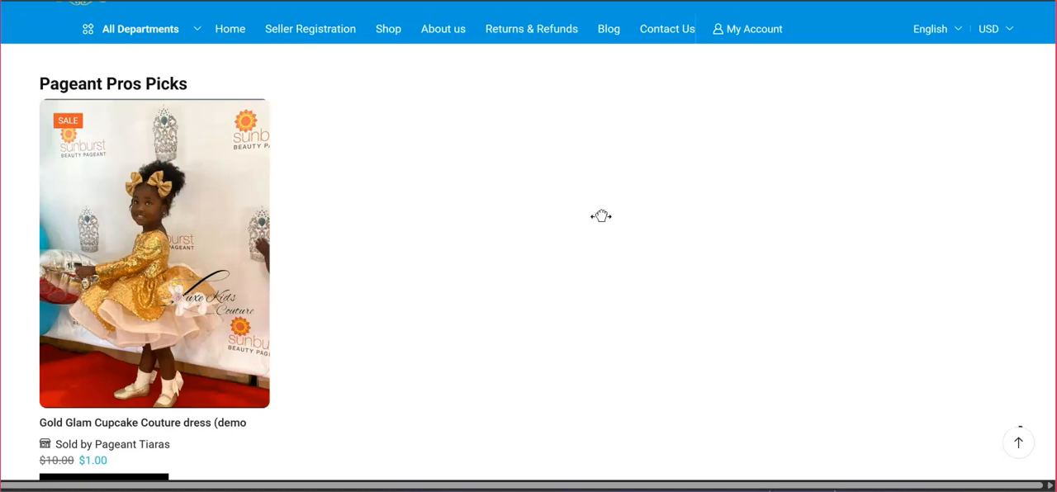
scroll(601, 215, down, 6)
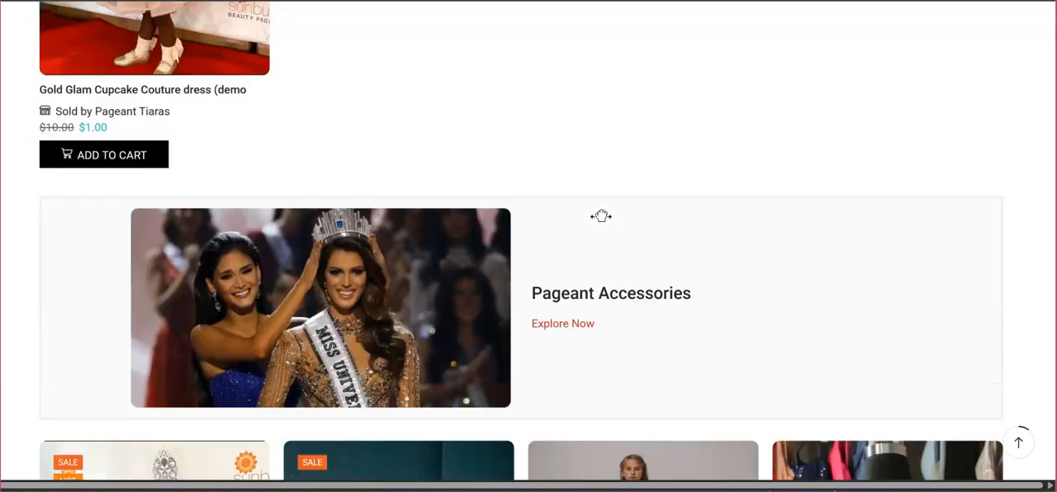
scroll(601, 216, down, 4)
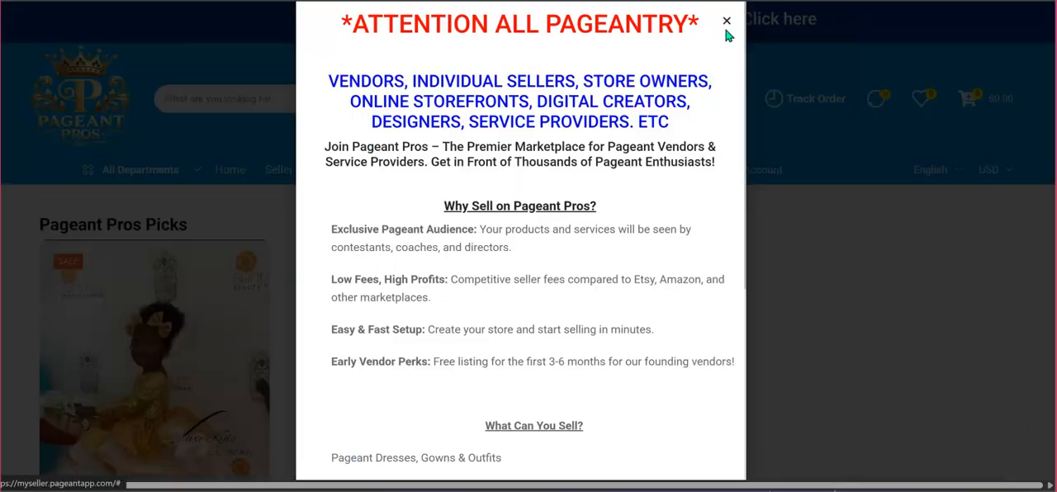
click(727, 23)
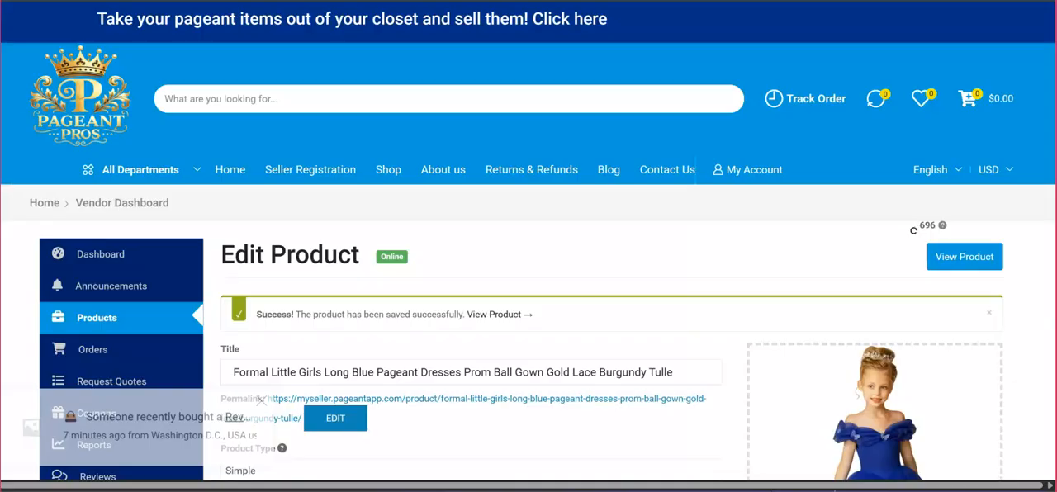
Return to the product editor, dismiss the purchase notification, review the dress's remaining options and save the product.
scroll(432, 229, down, 10)
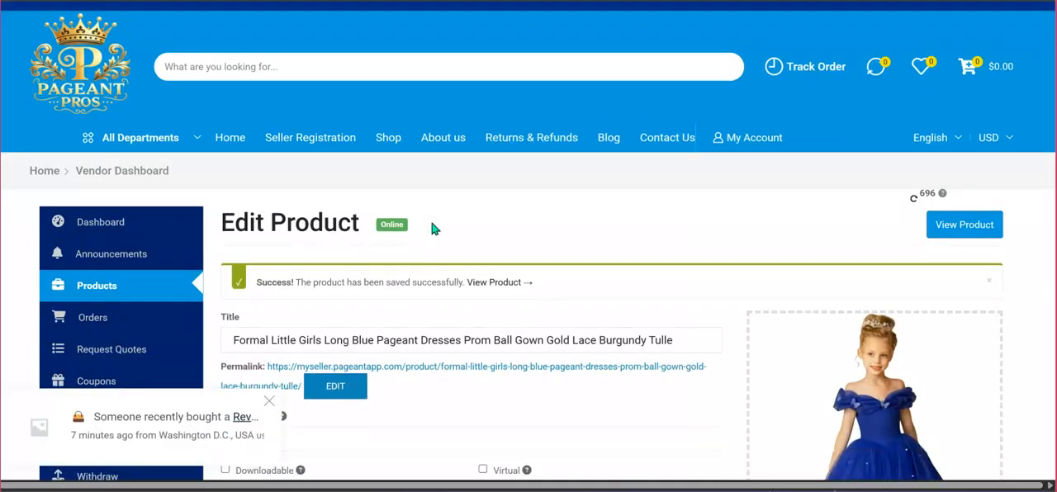
scroll(433, 229, down, 10)
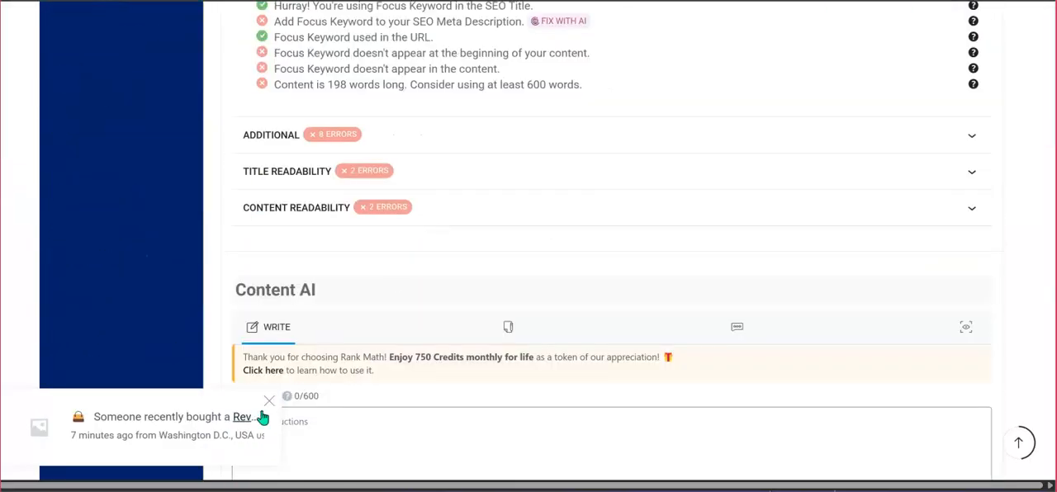
click(266, 405)
scroll(446, 373, down, 7)
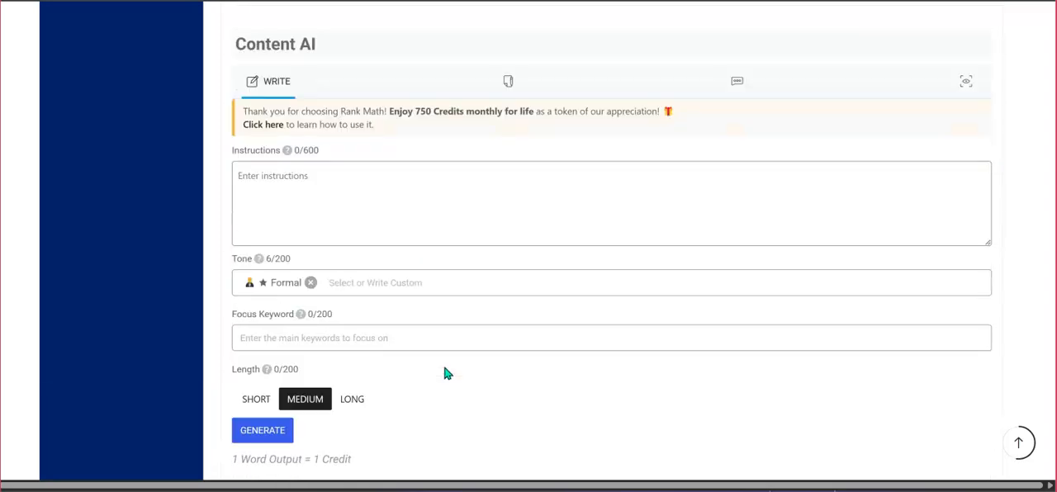
scroll(446, 372, down, 10)
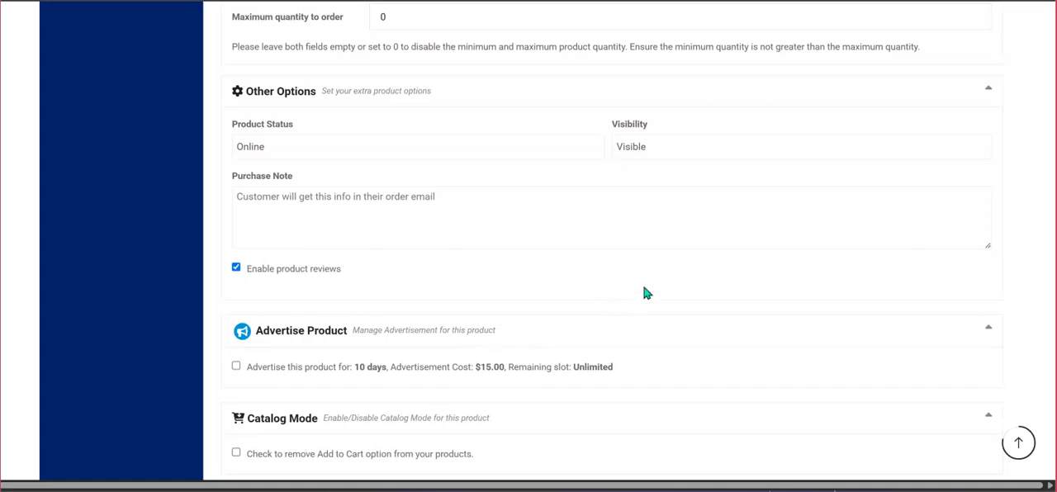
scroll(647, 293, down, 3)
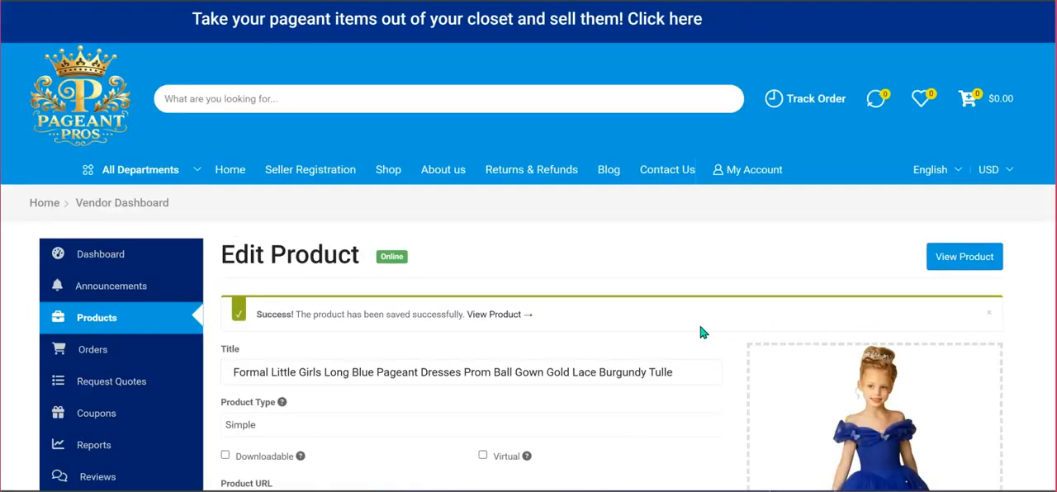
scroll(637, 295, down, 2)
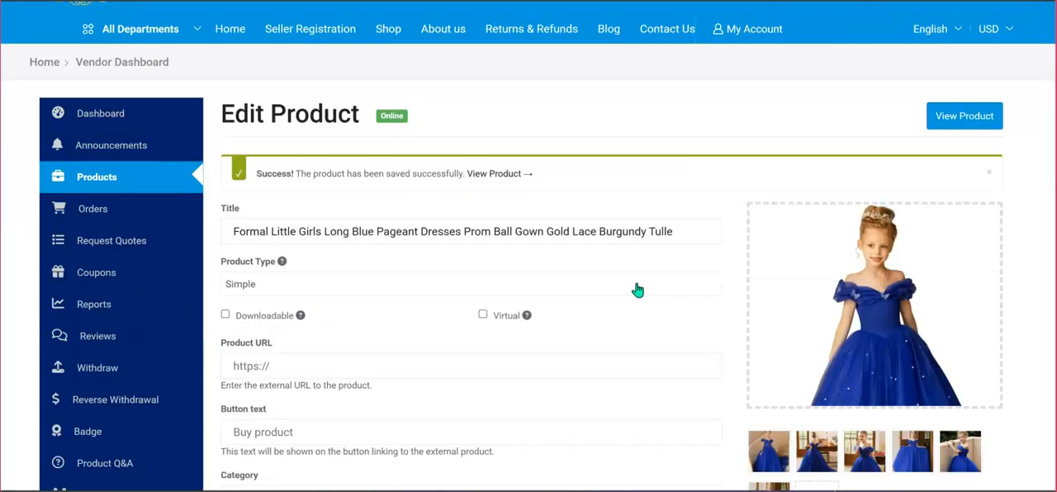
scroll(634, 287, down, 1)
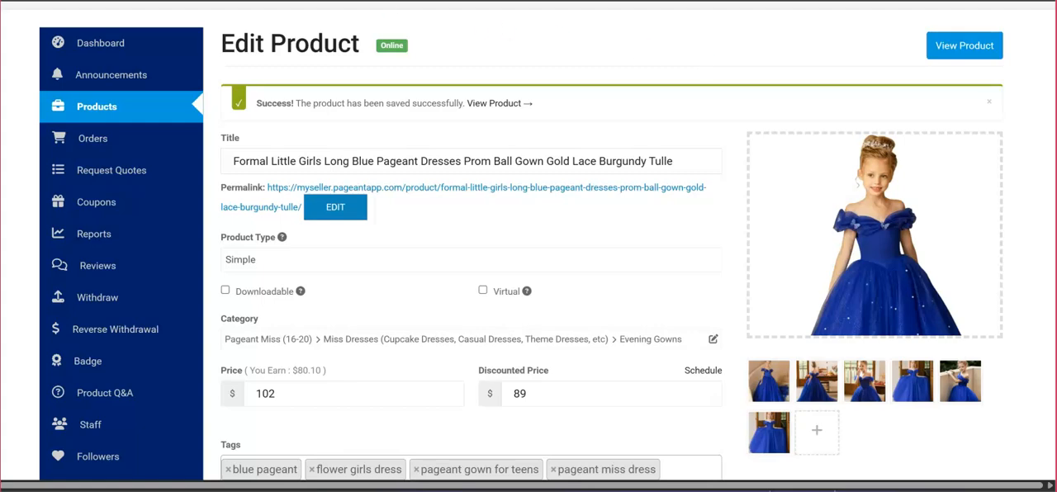
Switch back to the Pageant Pros home page, close the seller promotion pop-up and reload the page.
click(307, 1)
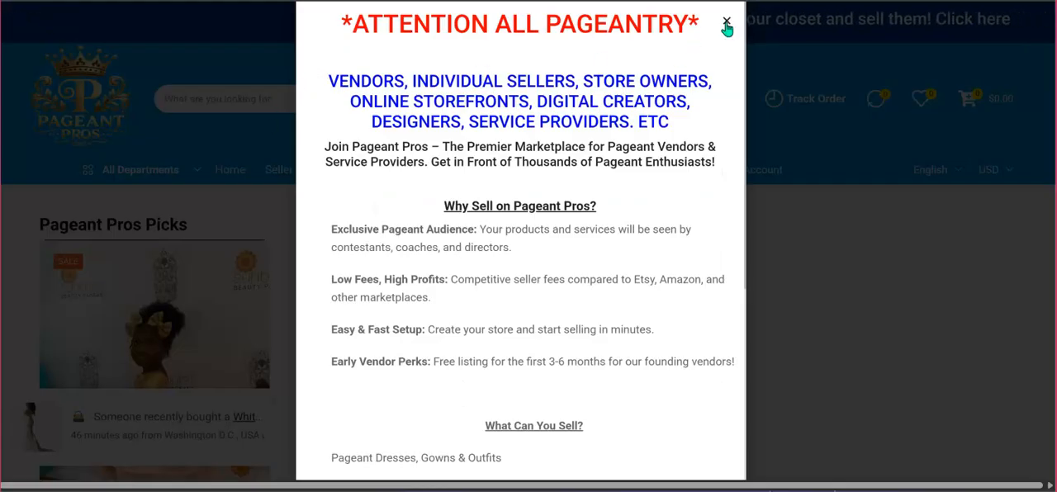
click(727, 23)
scroll(399, 218, down, 2)
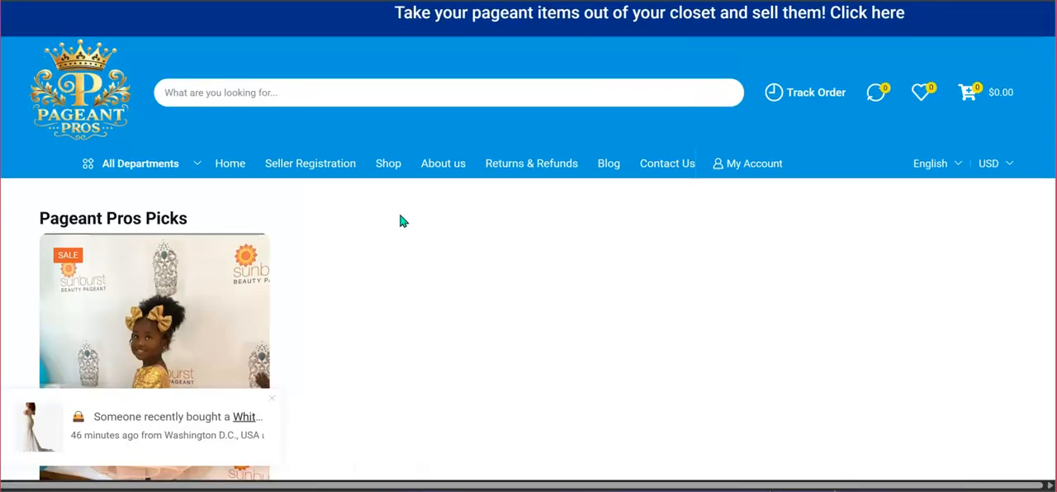
scroll(399, 215, up, 1)
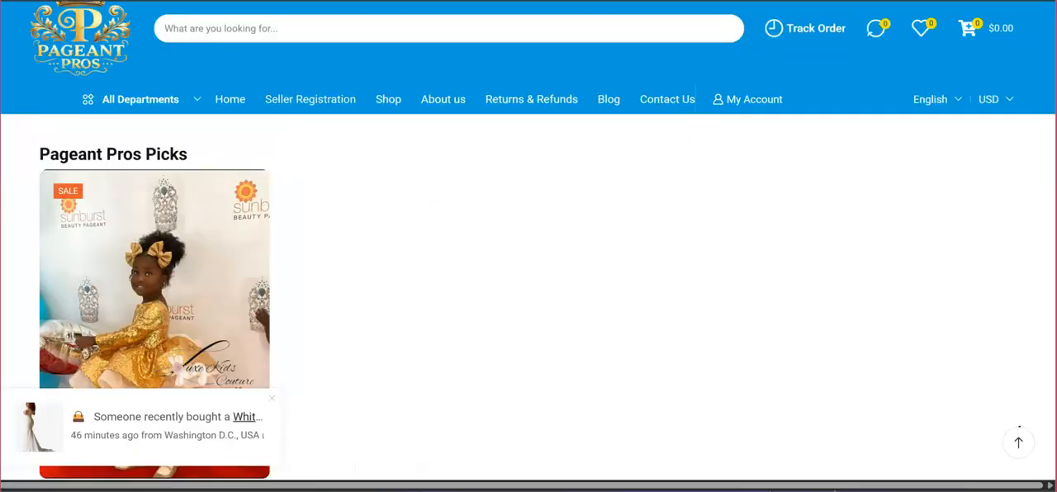
right_click(324, 64)
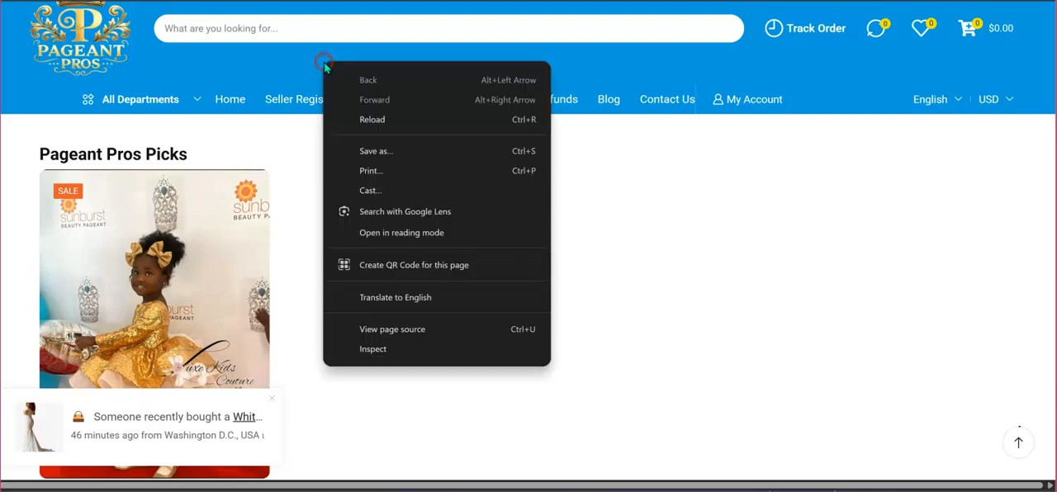
click(380, 121)
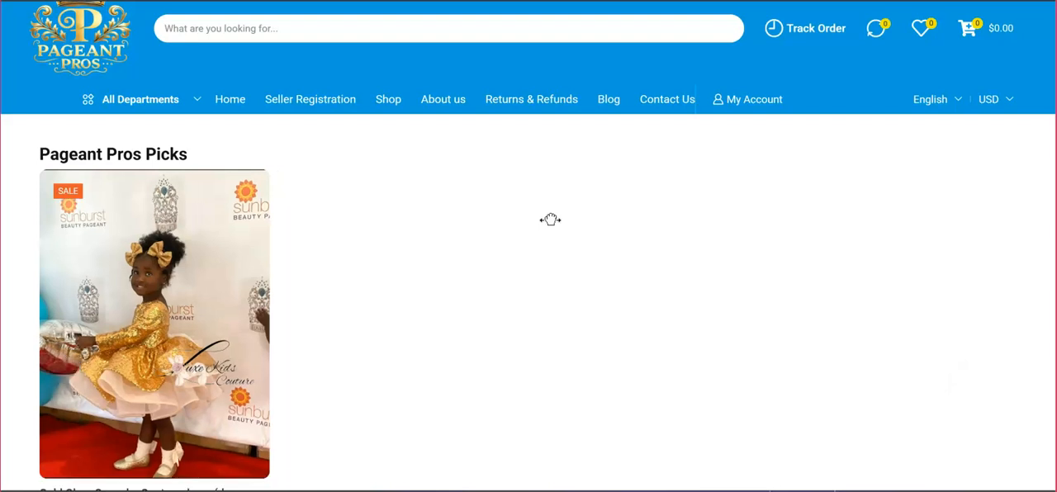
Check Pageant Pros Picks for the blue dress, dismiss the promotion pop-up and reload the home page again.
scroll(549, 220, down, 2)
scroll(550, 219, down, 2)
scroll(550, 220, up, 4)
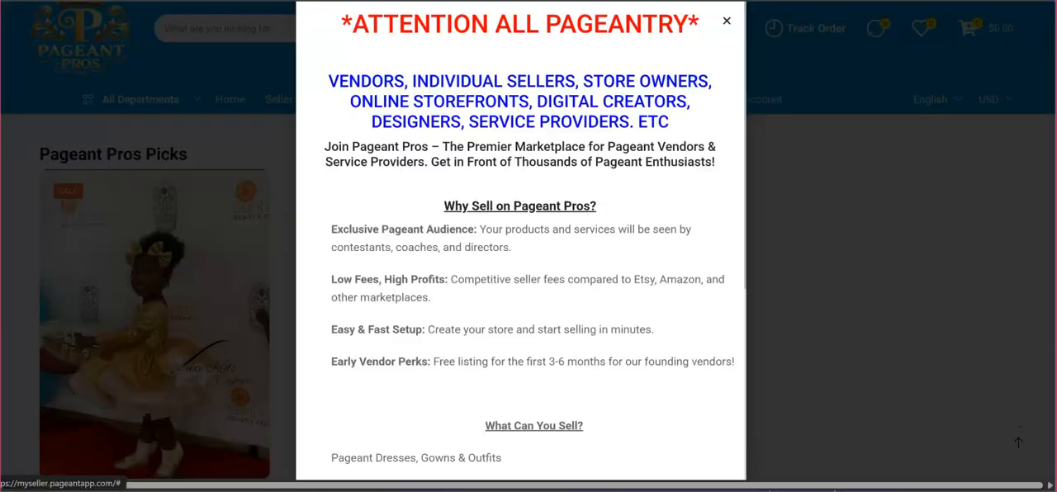
click(726, 21)
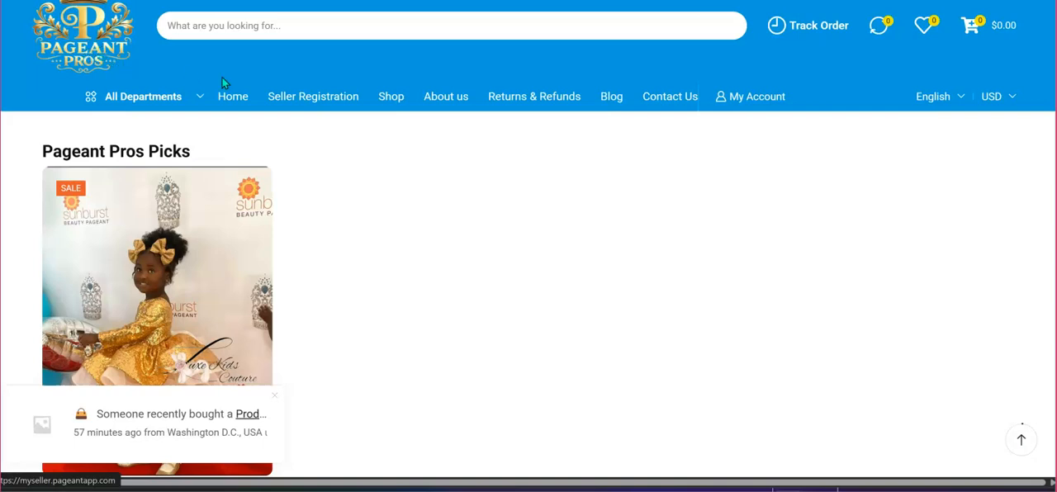
right_click(332, 49)
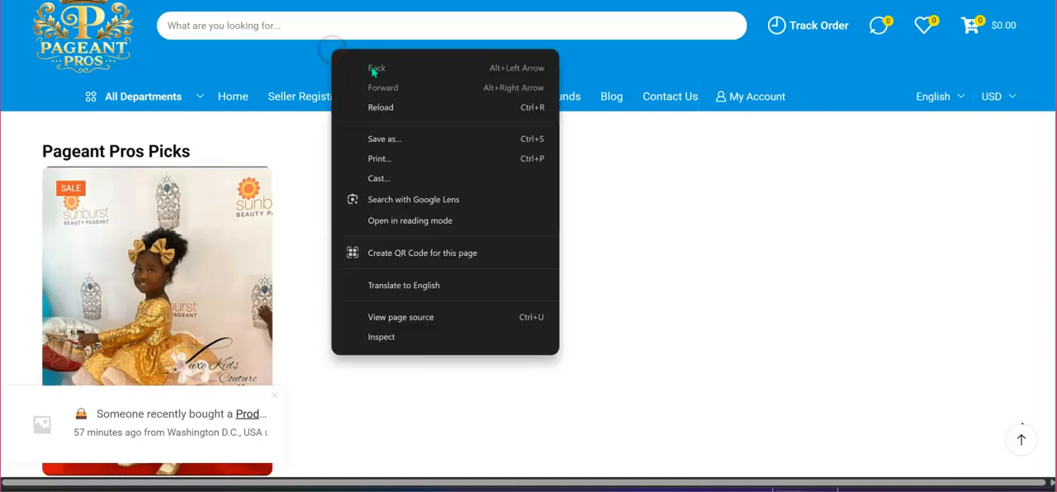
click(392, 114)
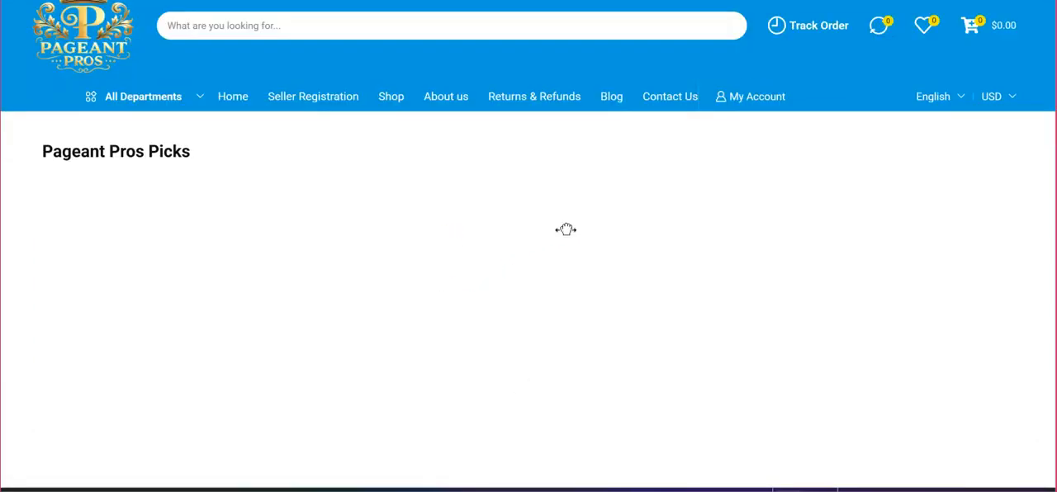
Find the Formal Little Girls Long Blue Pageant Dresses listing under Pageant Pros Picks and open its product page.
scroll(469, 278, down, 1)
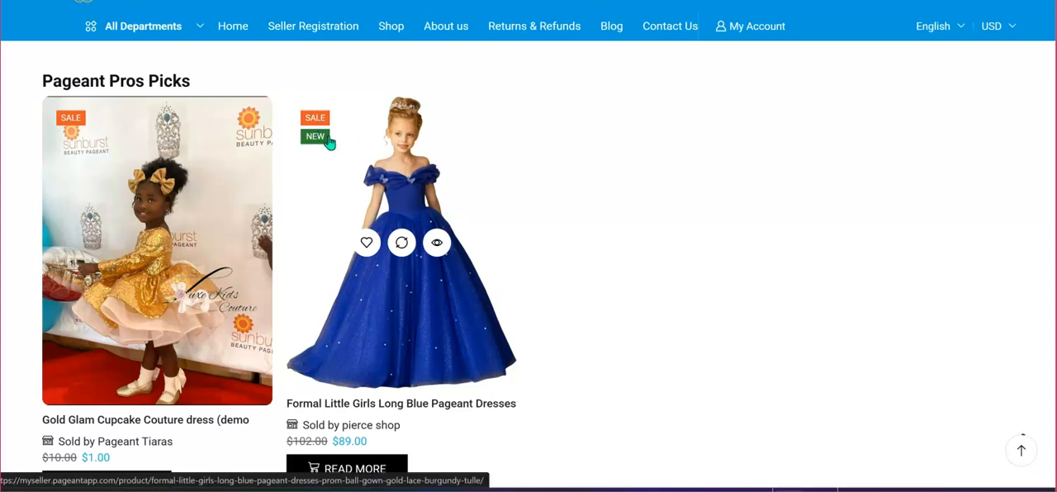
scroll(360, 167, down, 1)
scroll(360, 166, down, 1)
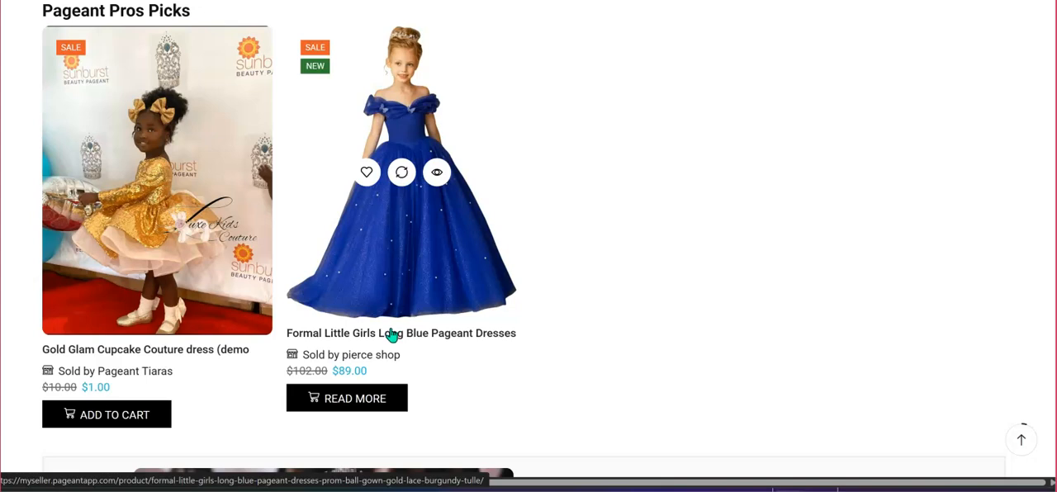
click(391, 344)
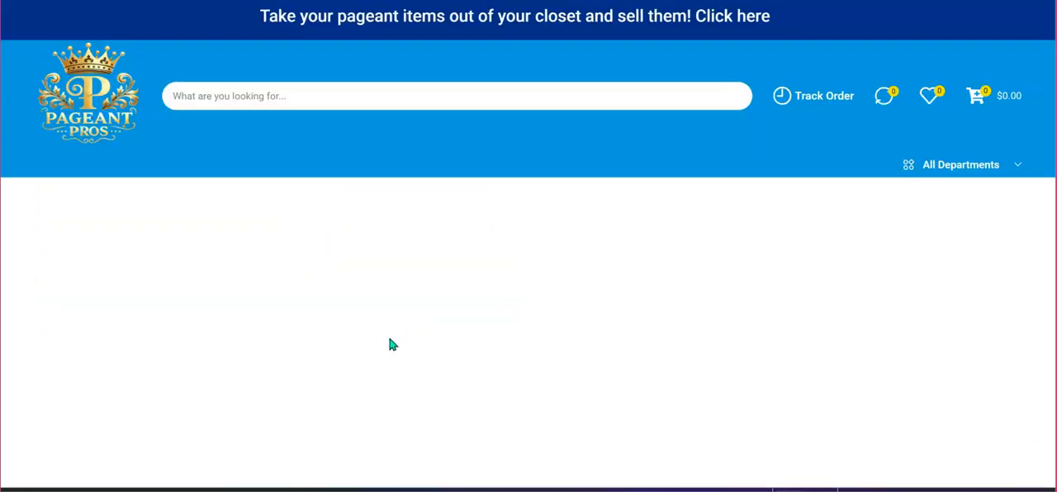
Review the published dress's title, SKU, category, tags, pricing, short description and gallery images on its product page.
scroll(457, 321, down, 3)
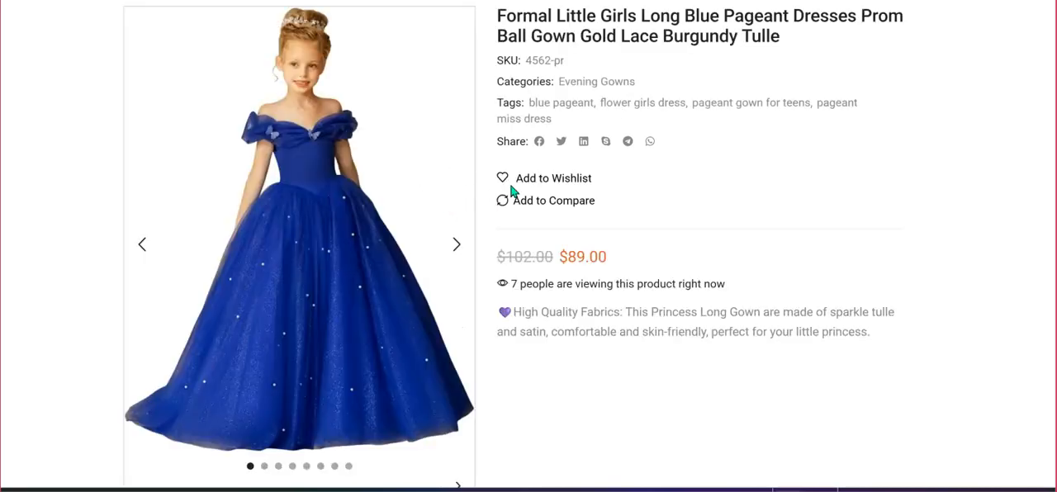
scroll(561, 191, up, 2)
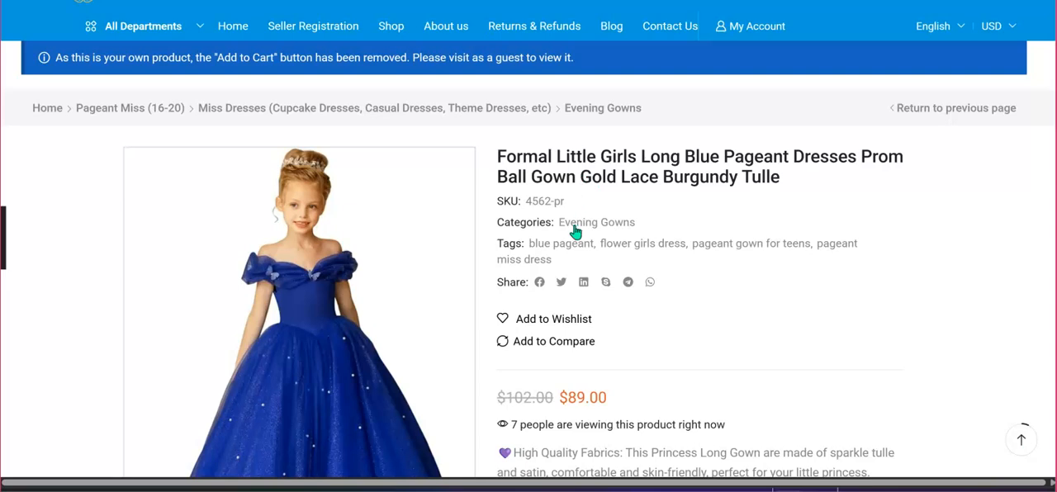
scroll(585, 237, down, 2)
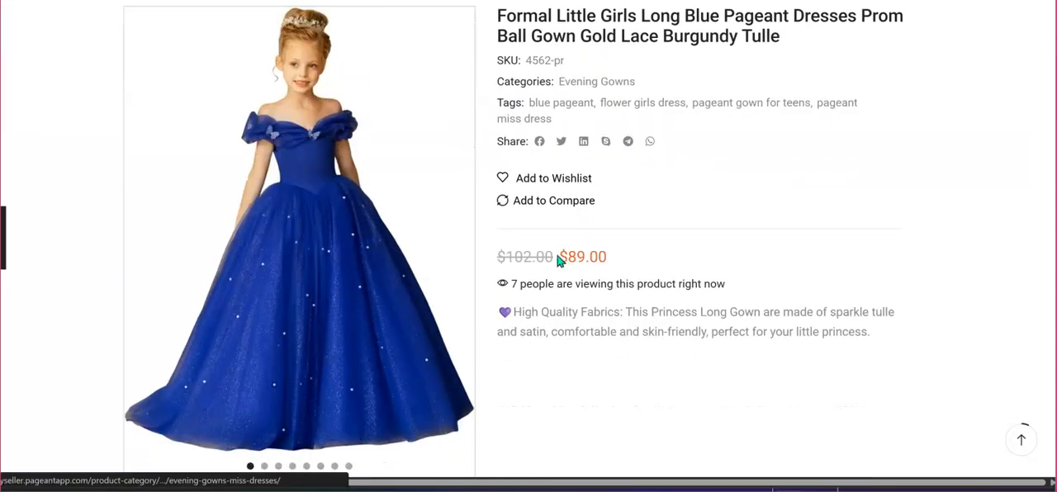
scroll(524, 261, up, 1)
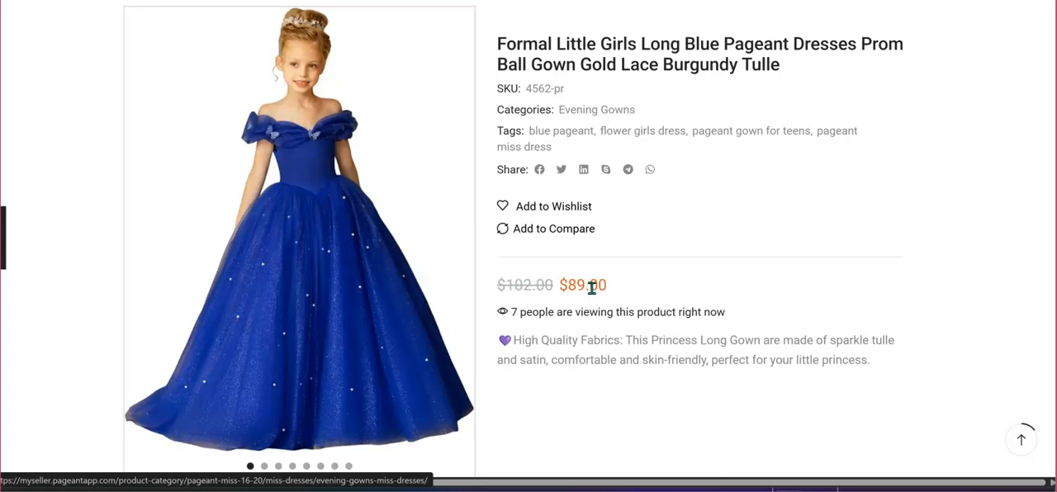
scroll(675, 295, down, 4)
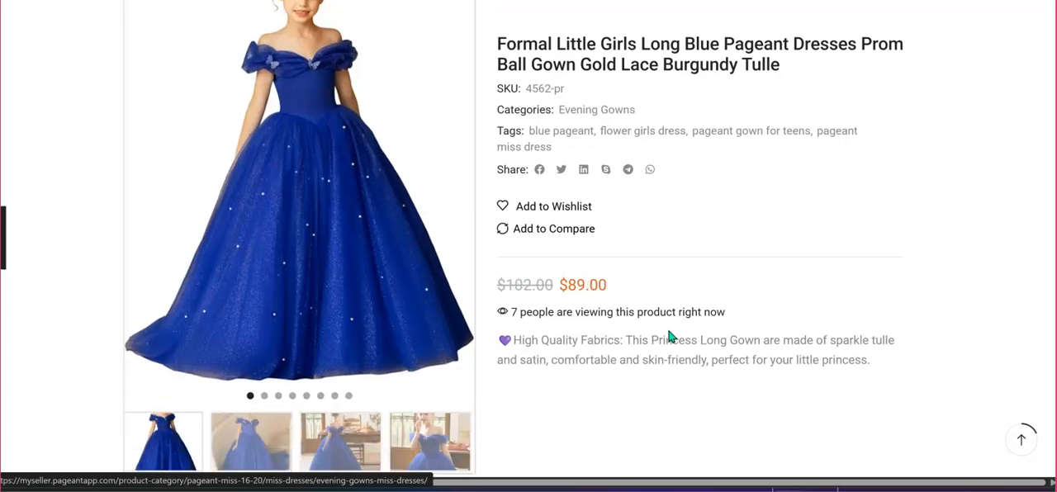
scroll(670, 331, down, 3)
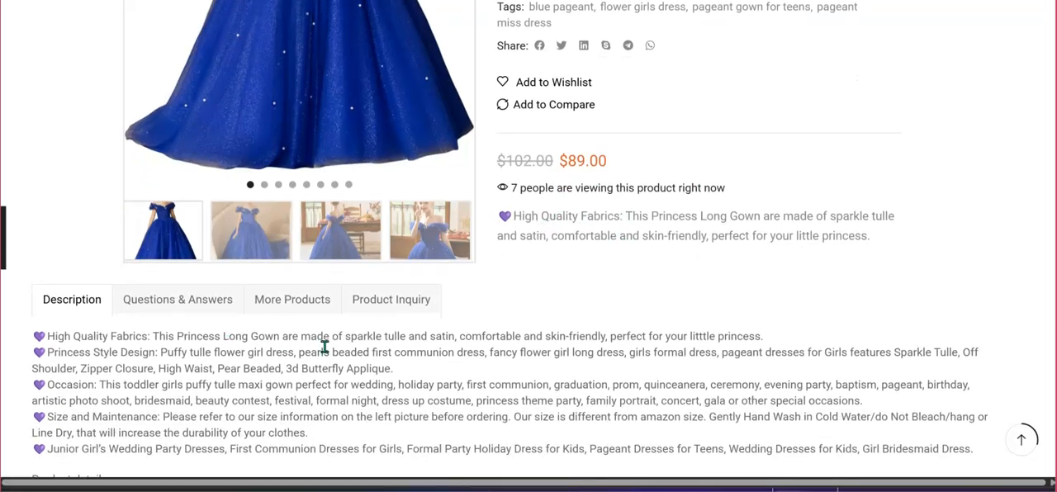
Read the dress's full description and product details, and look over the reviews, related products and trending tags.
scroll(323, 347, down, 1)
scroll(327, 334, down, 4)
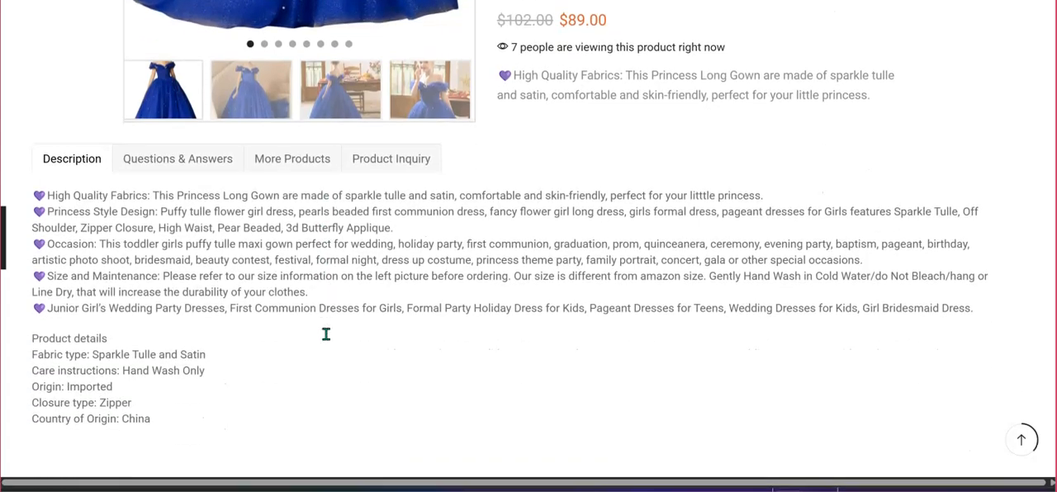
scroll(326, 340, down, 2)
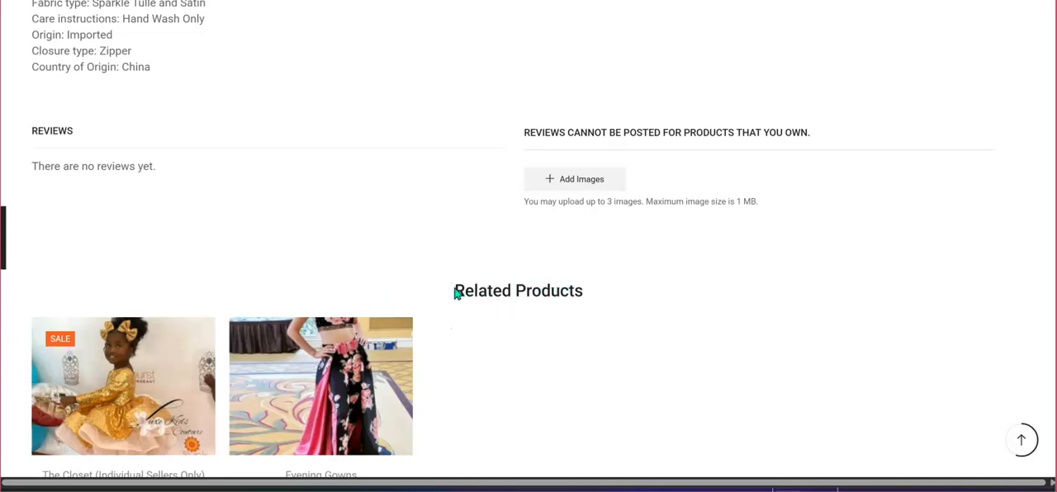
scroll(562, 329, down, 4)
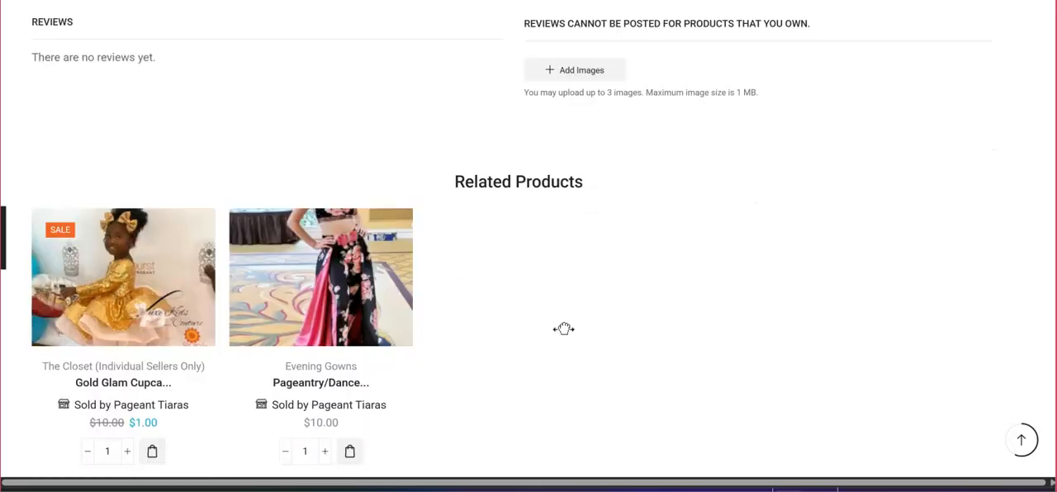
scroll(476, 217, down, 1)
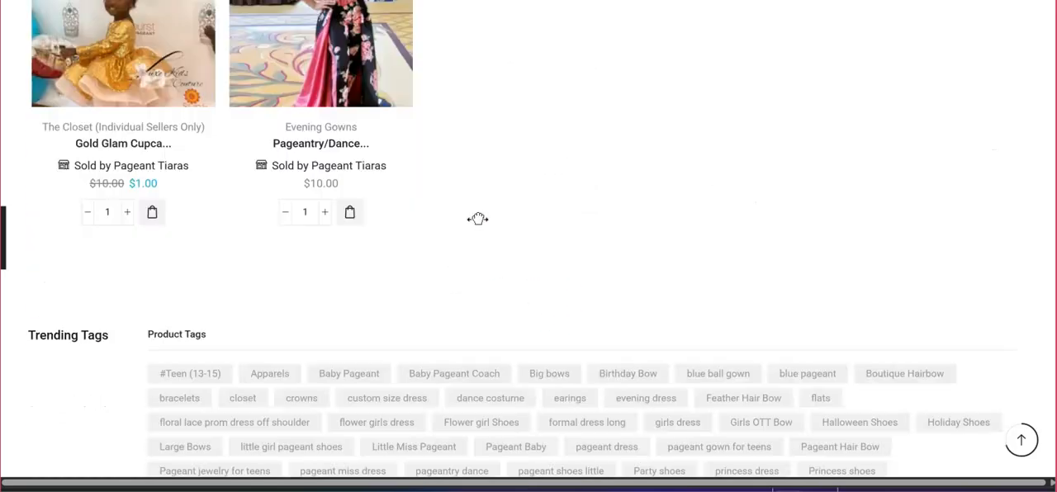
scroll(477, 217, up, 8)
scroll(445, 247, up, 2)
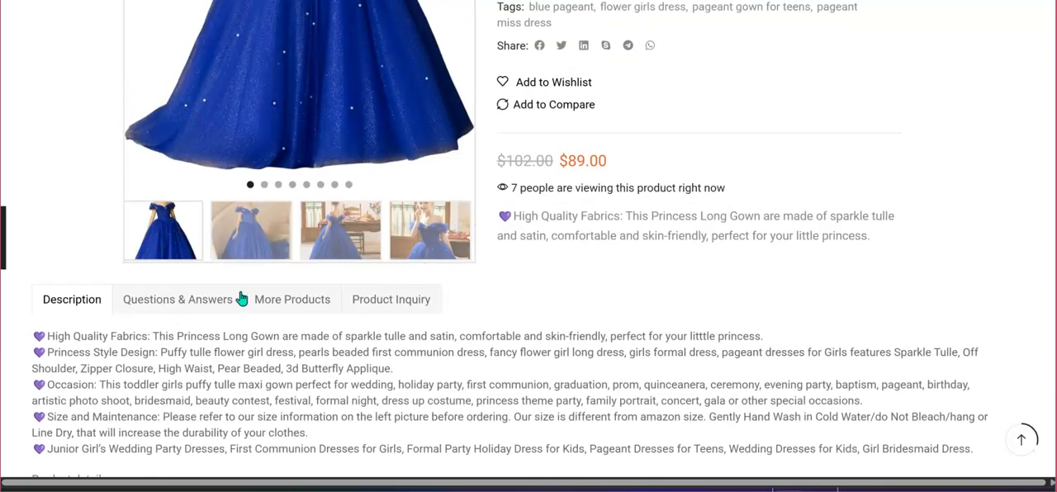
View the dress's Questions & Answers section, open the form for posting a question and cancel it.
click(182, 306)
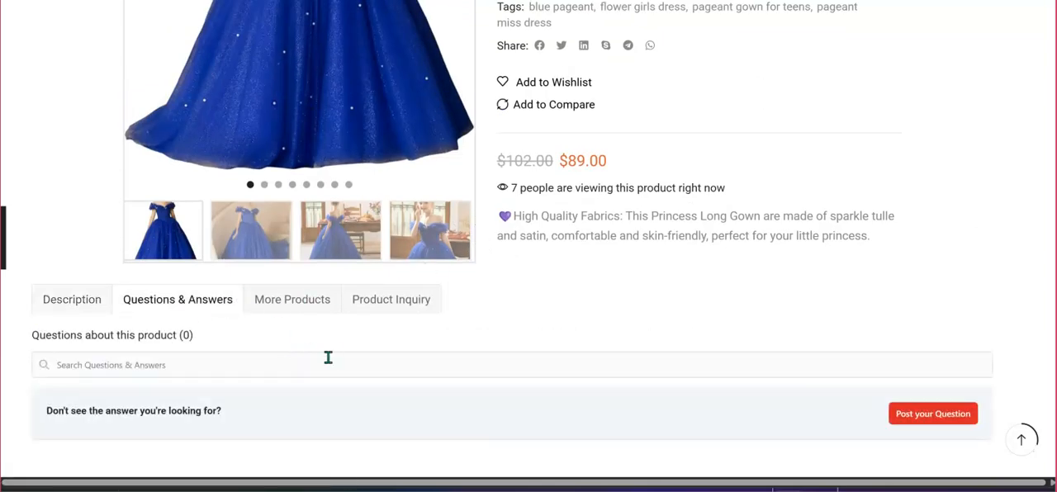
scroll(343, 357, down, 1)
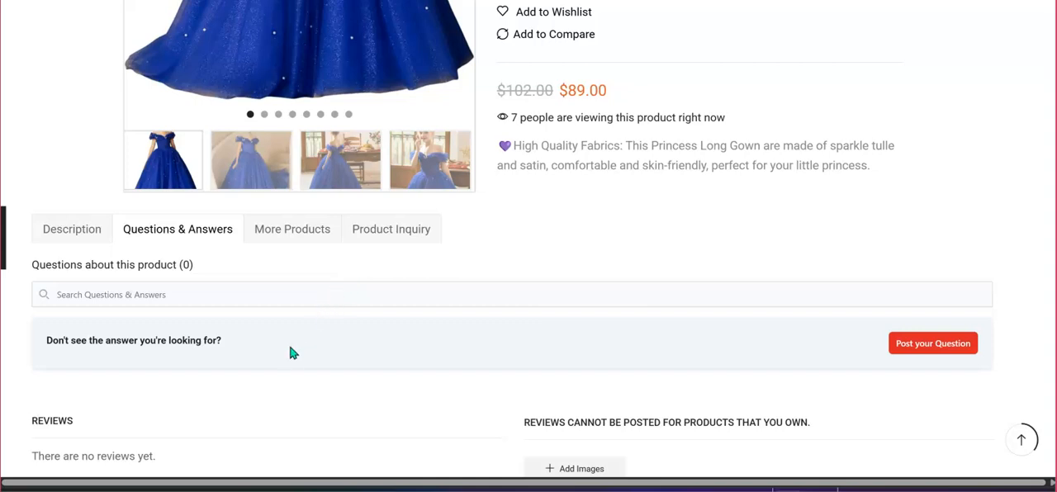
click(923, 345)
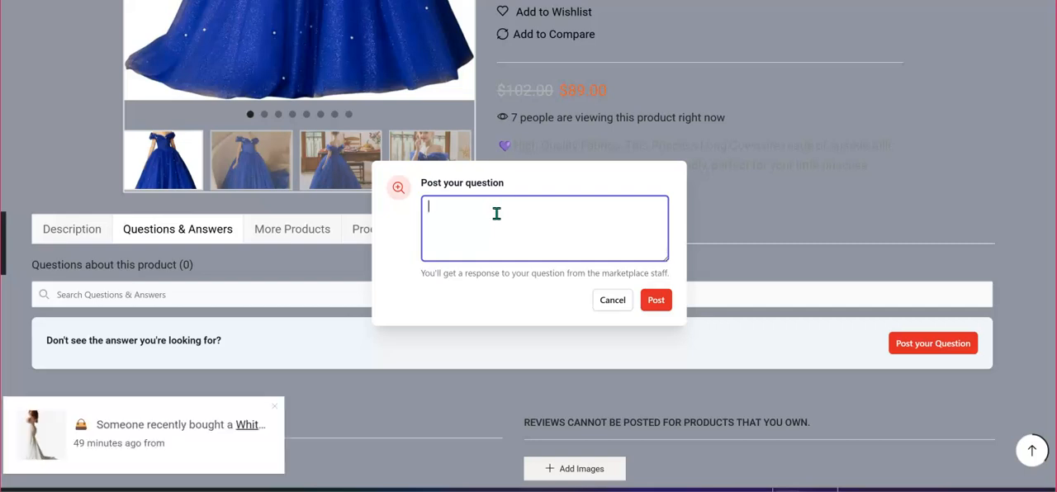
click(603, 302)
Check the dress's More Products and Product Inquiry sections, including the enquiry form and the reviews, related products and tags below.
click(291, 234)
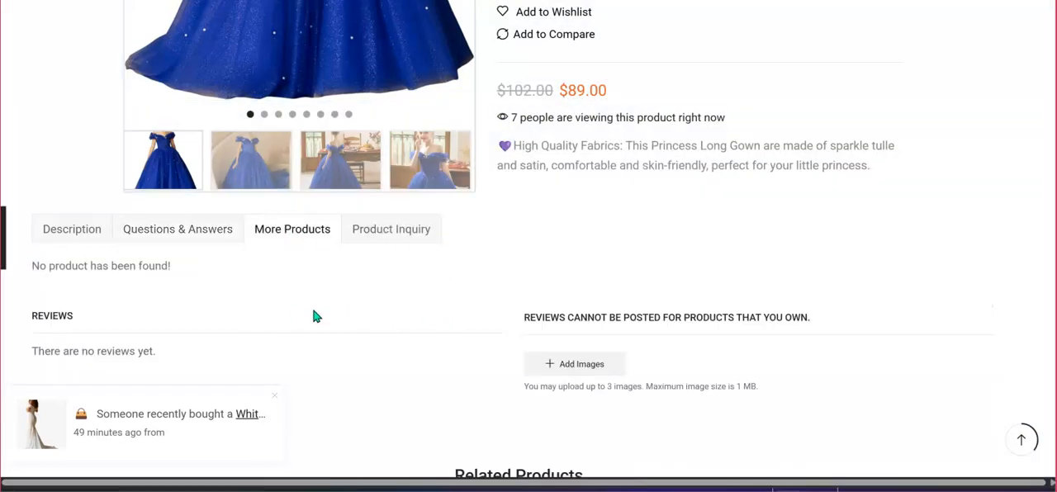
click(391, 234)
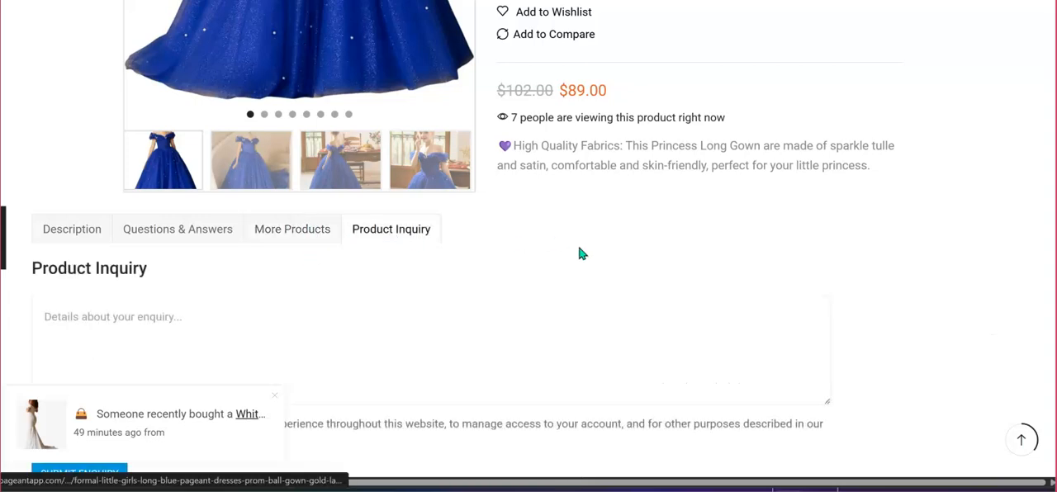
scroll(467, 322, down, 1)
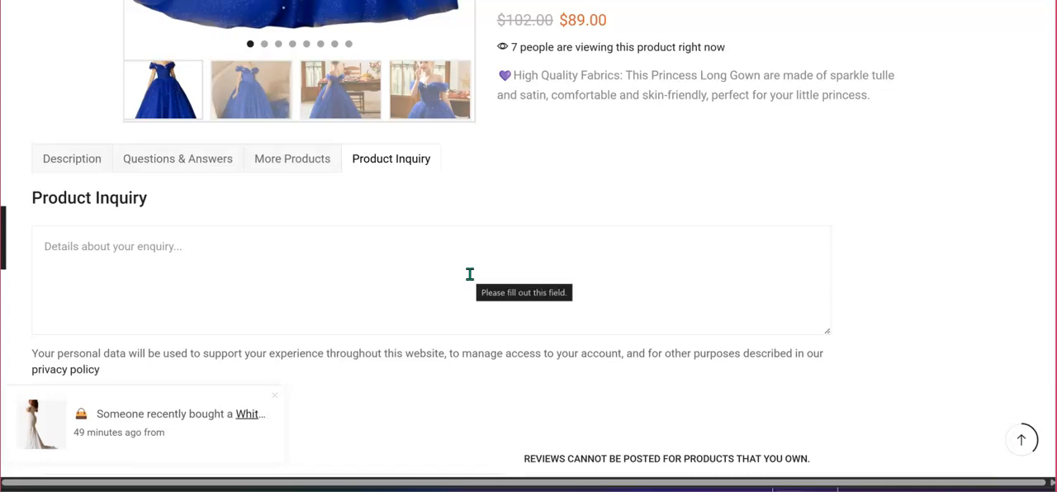
scroll(470, 273, down, 1)
scroll(470, 273, down, 2)
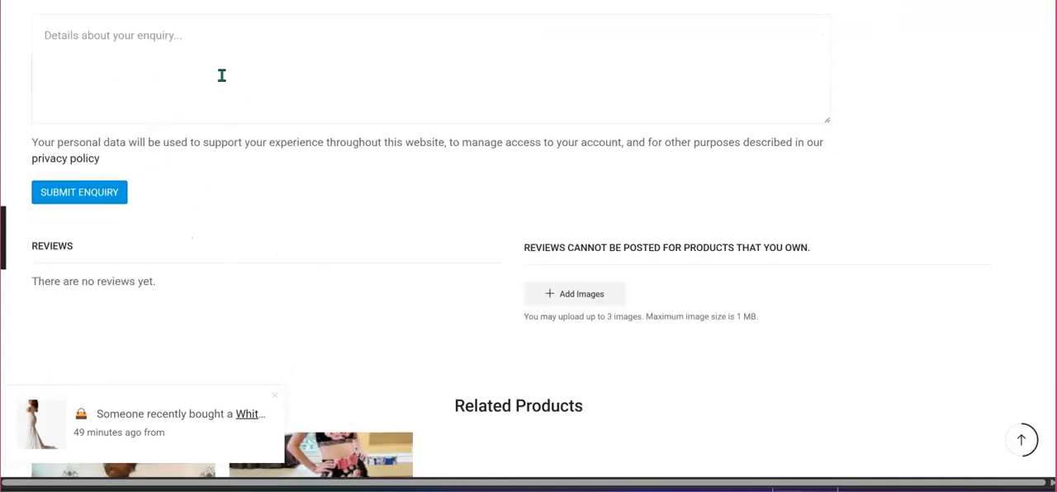
scroll(326, 181, down, 5)
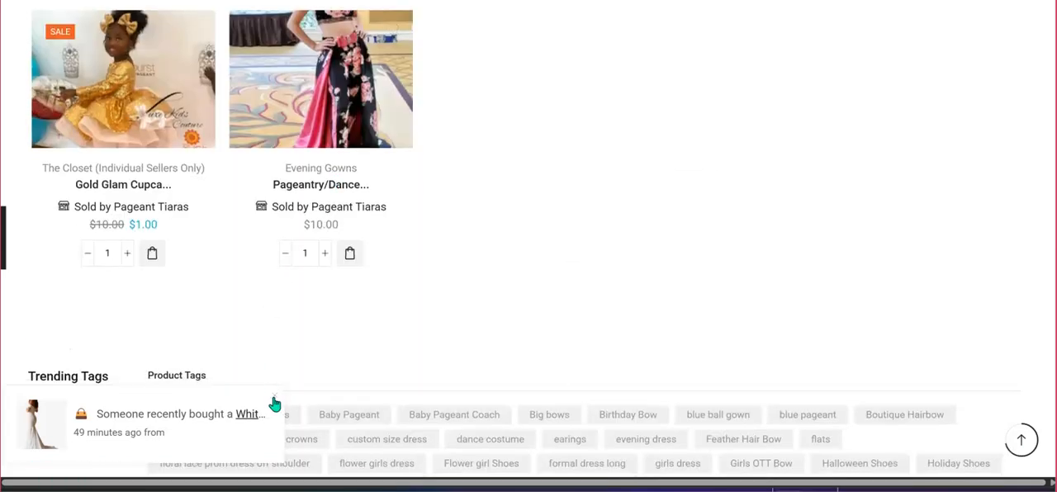
scroll(418, 346, up, 12)
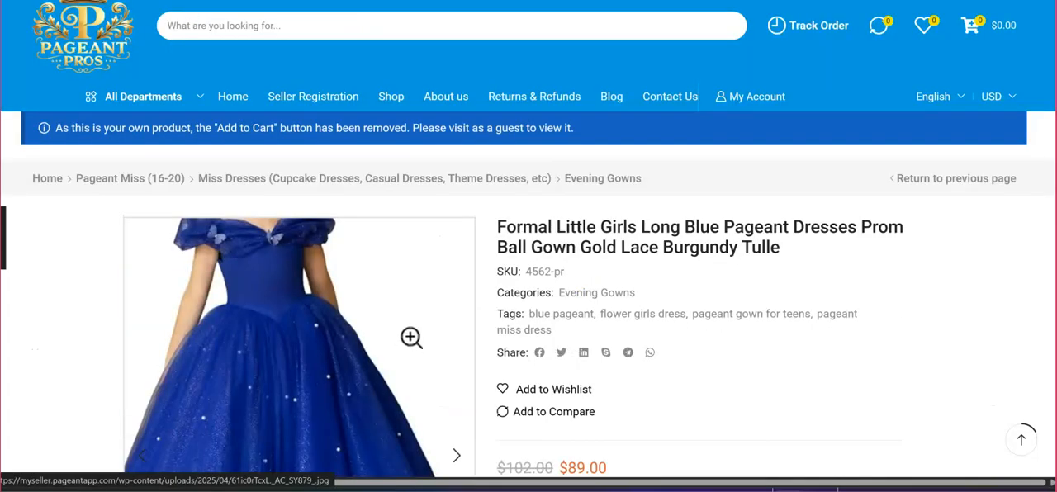
Open the dress's main image in the enlarged viewer, zoom in on it and close the viewer.
scroll(500, 298, down, 2)
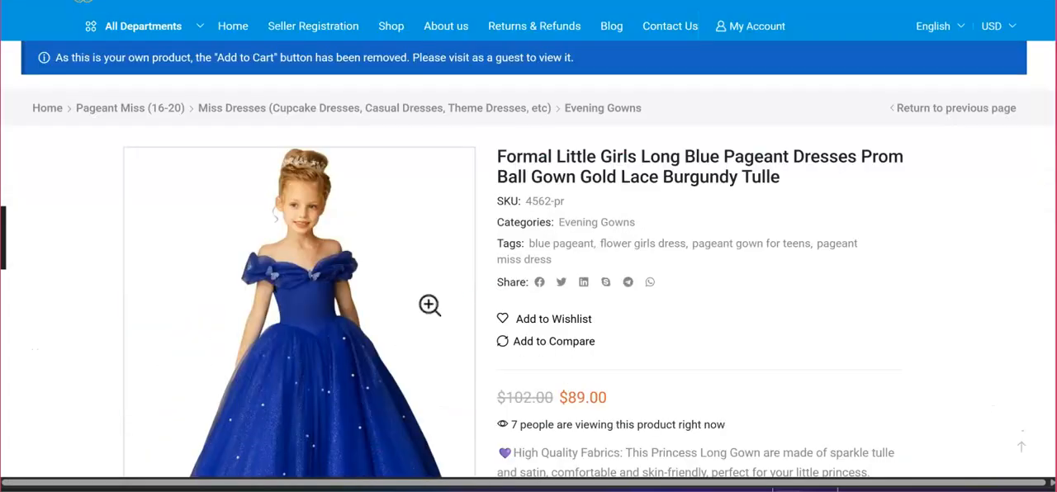
scroll(434, 297, down, 2)
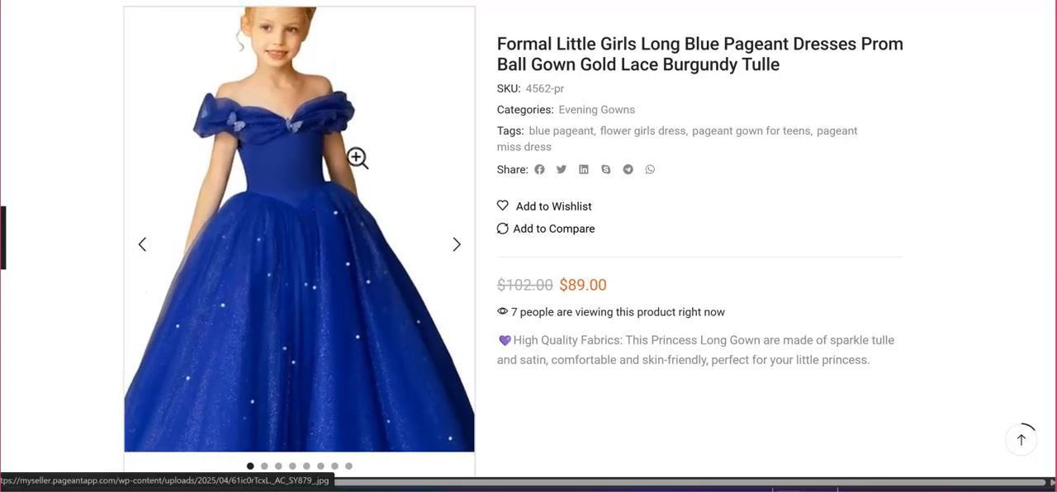
click(369, 123)
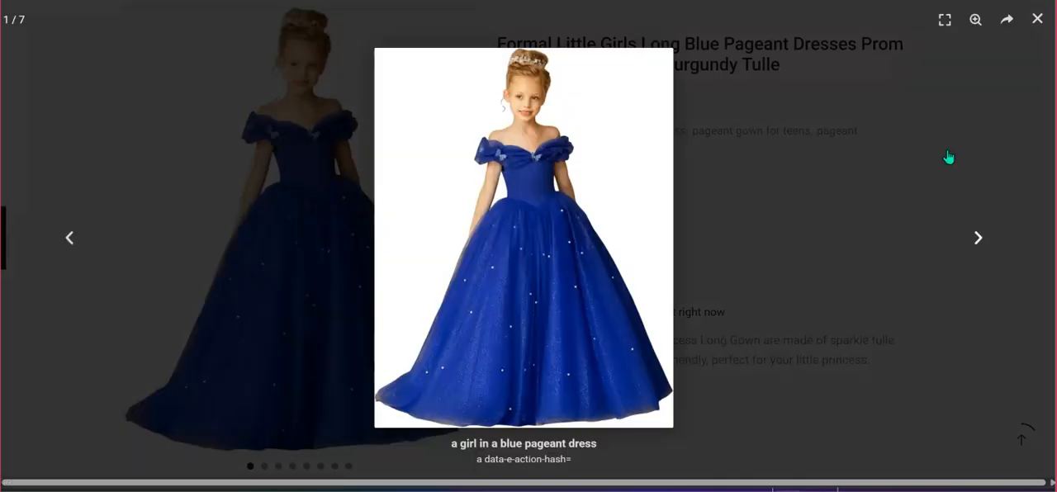
click(975, 23)
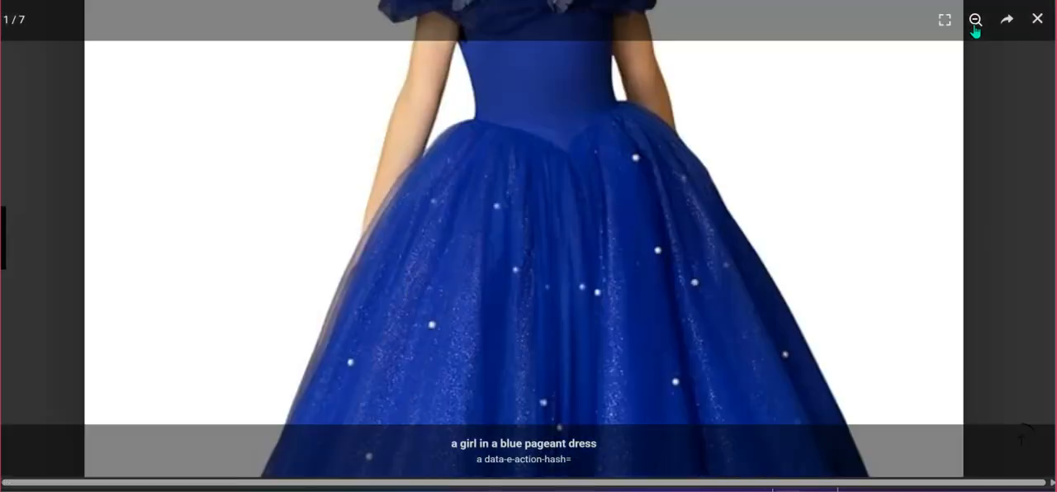
mouse_move(809, 219)
mouse_down()
mouse_move(805, 153)
mouse_move(793, 236)
mouse_move(797, 227)
mouse_up()
click(1038, 20)
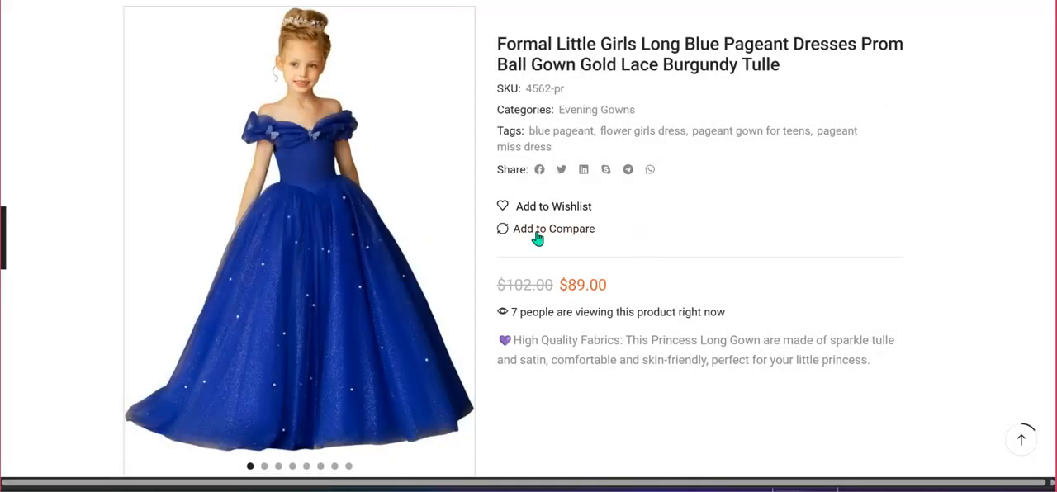
Browse the gallery thumbnails, viewing the indoor photo and the outdoor photo beside the wall, and advance to the video thumbnail.
mouse_move(461, 247)
scroll(451, 257, down, 3)
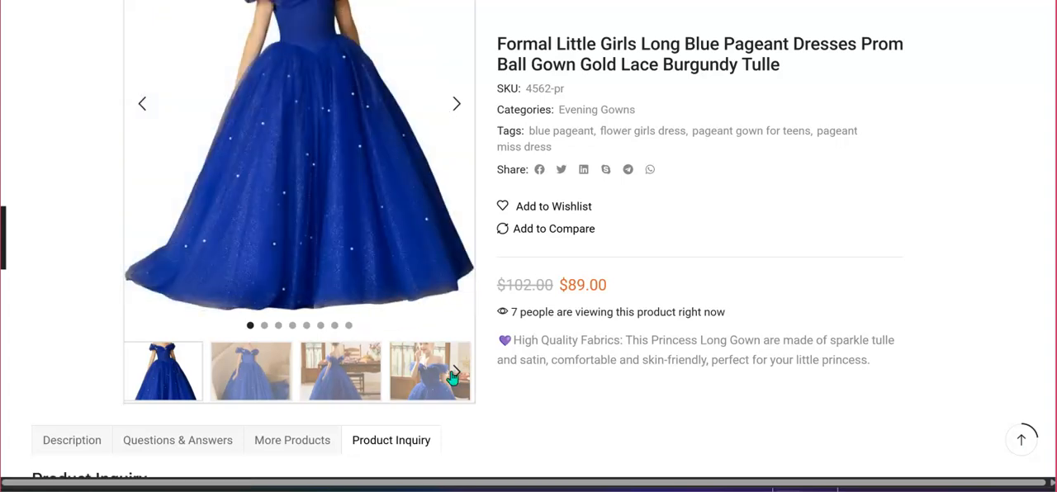
click(457, 373)
click(339, 373)
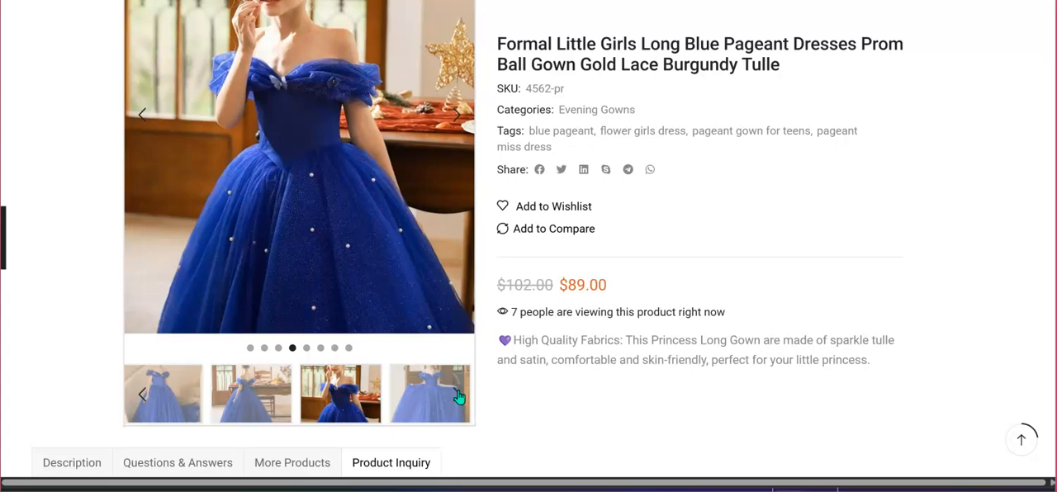
click(458, 395)
scroll(456, 395, up, 1)
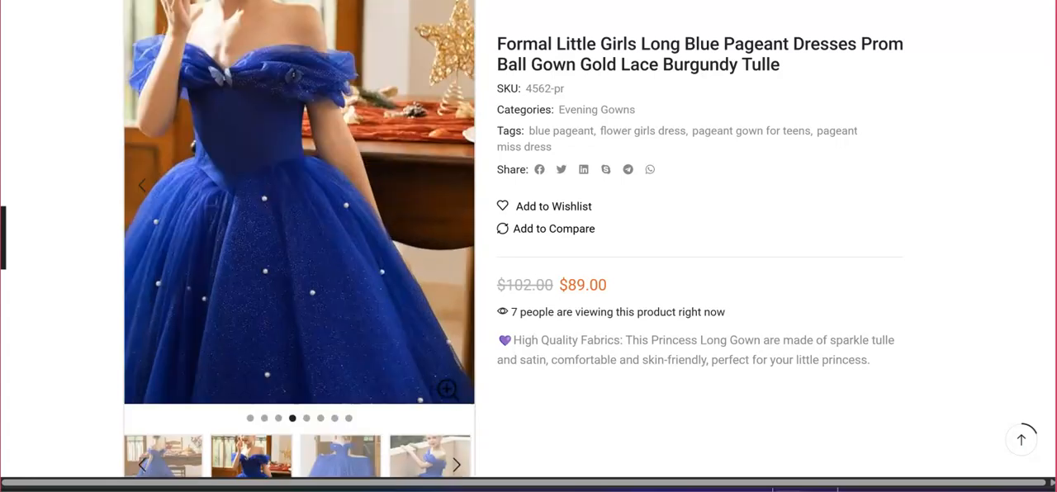
click(457, 465)
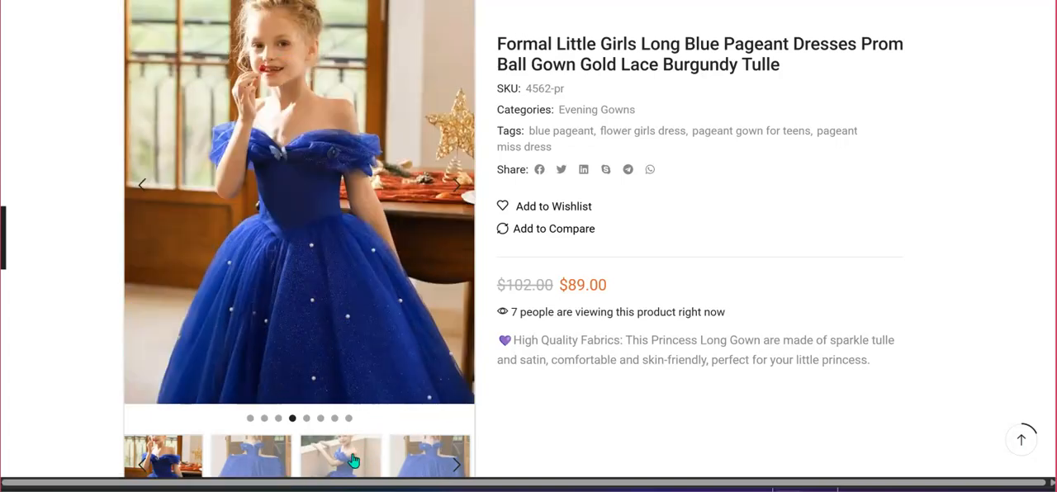
click(353, 459)
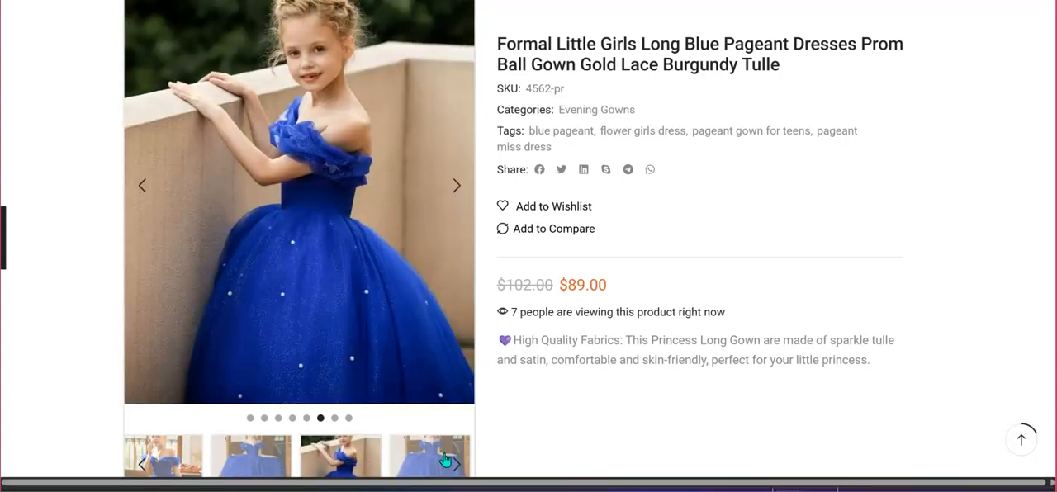
click(460, 464)
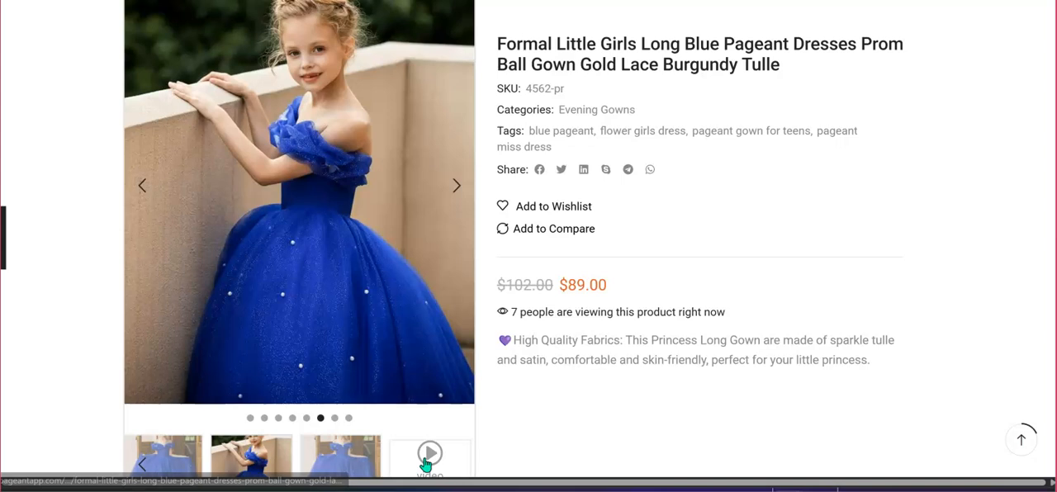
Show the product video in the gallery, play it briefly and pause it.
click(426, 462)
scroll(430, 455, up, 2)
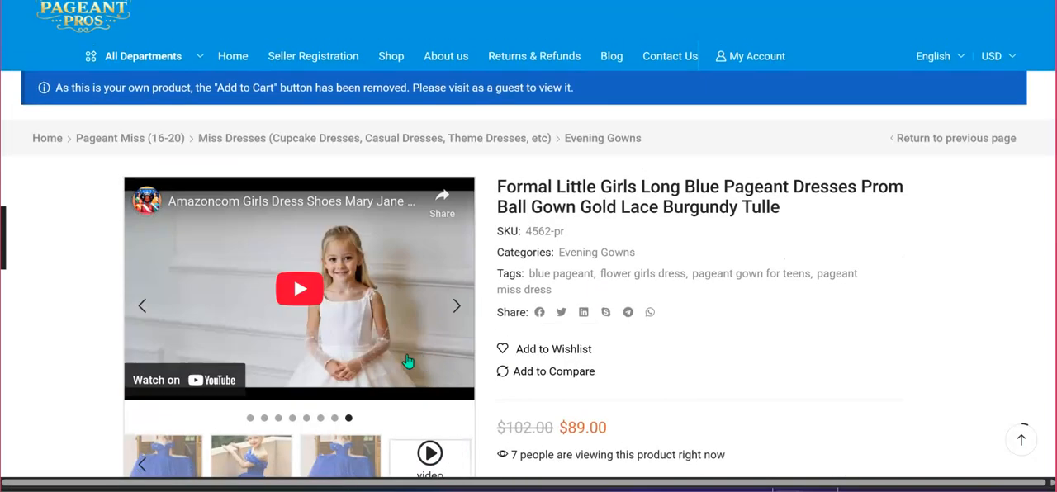
click(299, 290)
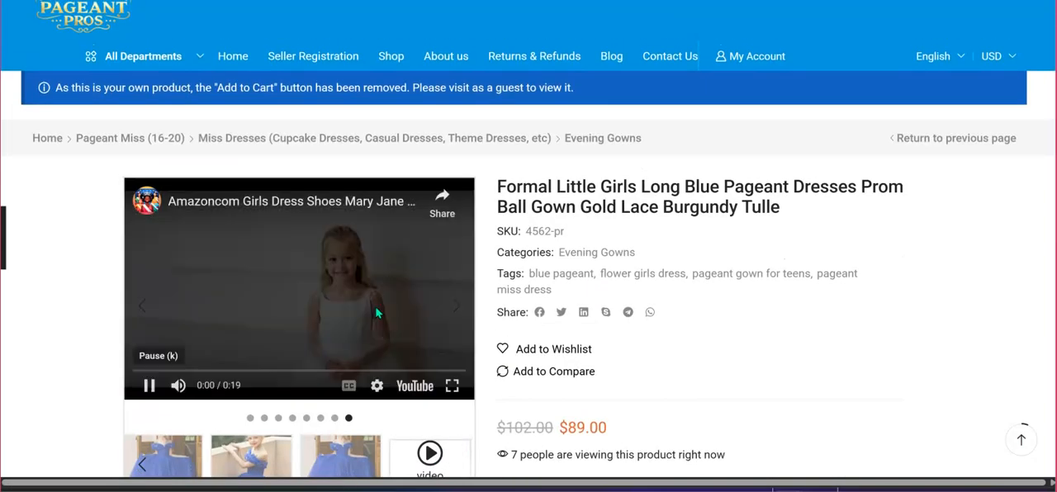
click(151, 386)
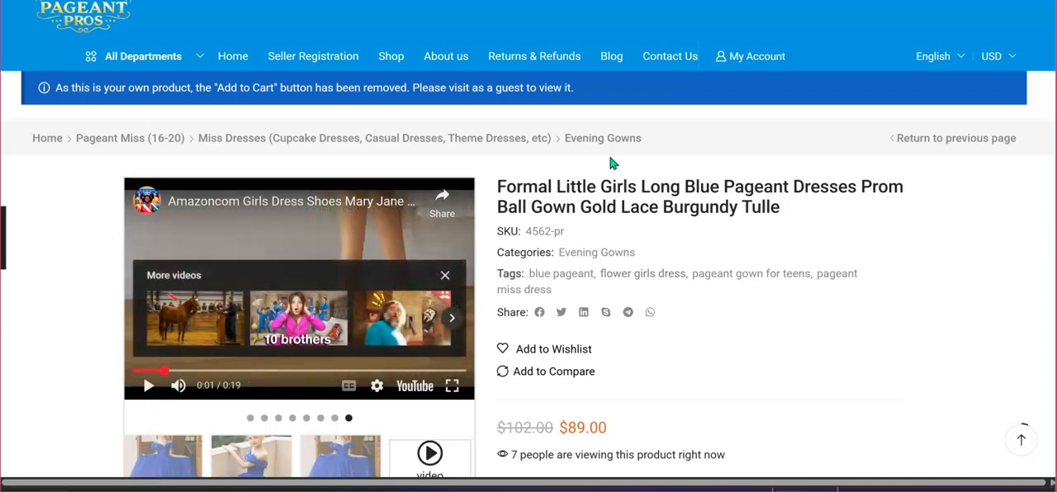
scroll(708, 232, up, 1)
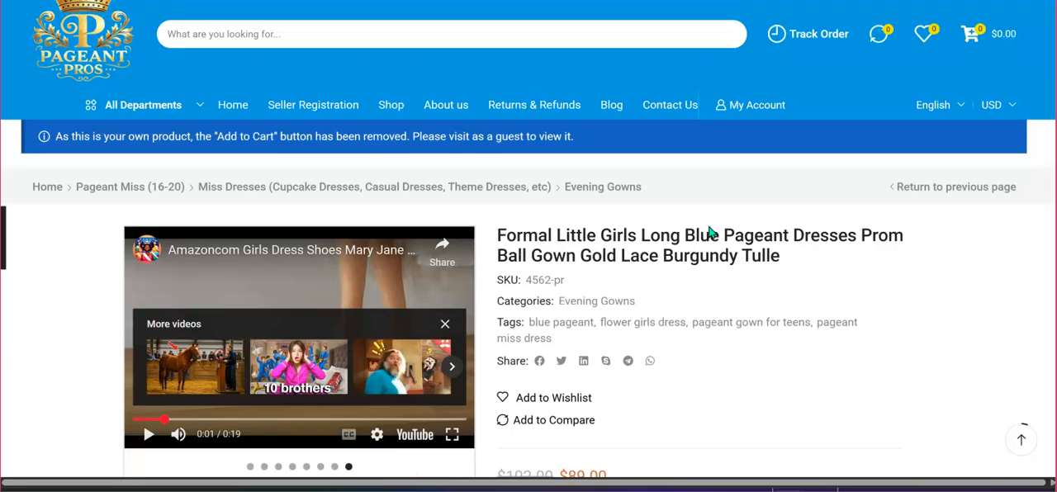
scroll(709, 232, down, 3)
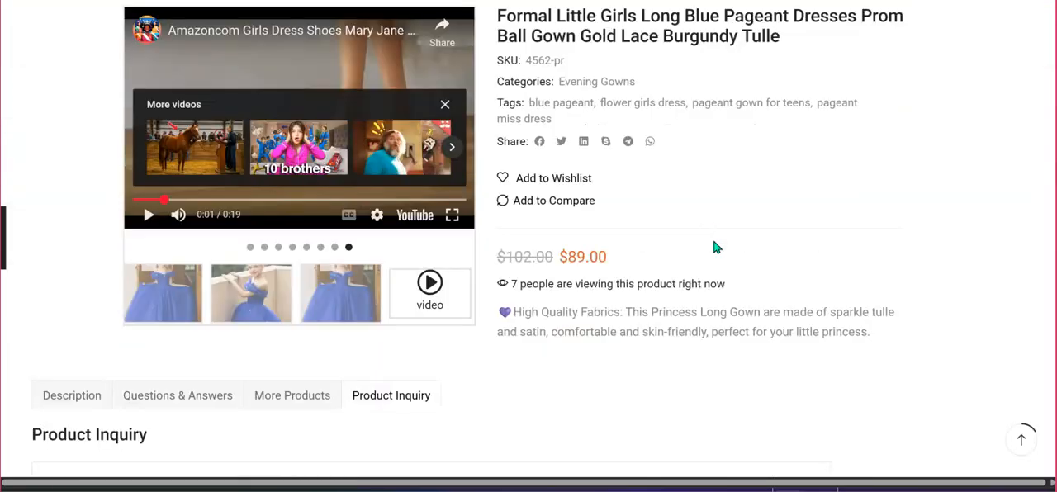
scroll(672, 218, up, 2)
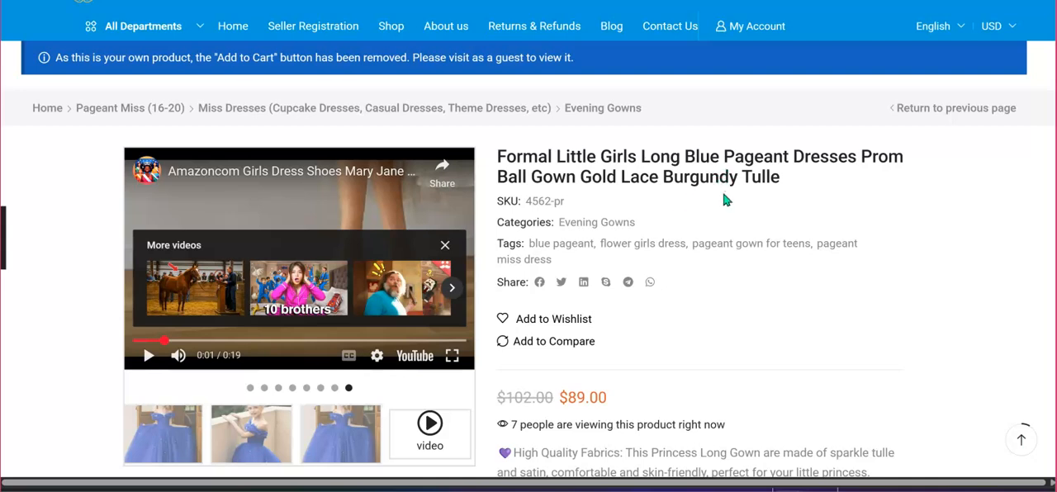
scroll(724, 199, down, 3)
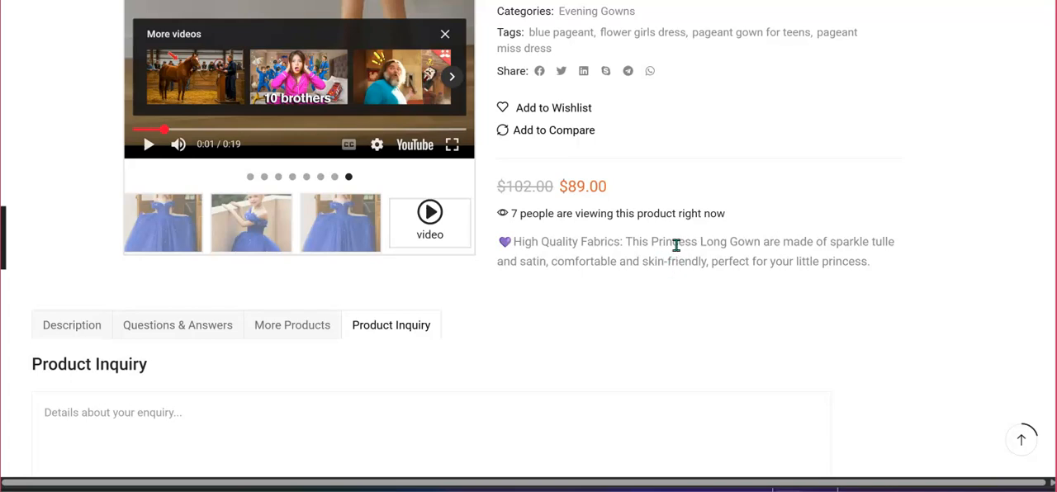
scroll(675, 244, up, 5)
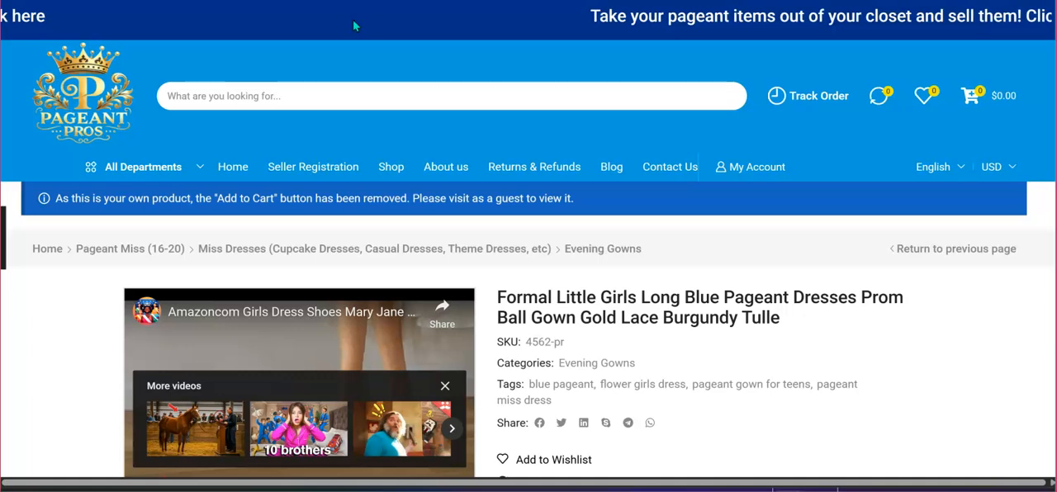
Return to the dress's Edit Product page and review its listing fields down to the product video and descriptions.
key(ctrl+shift+Tab)
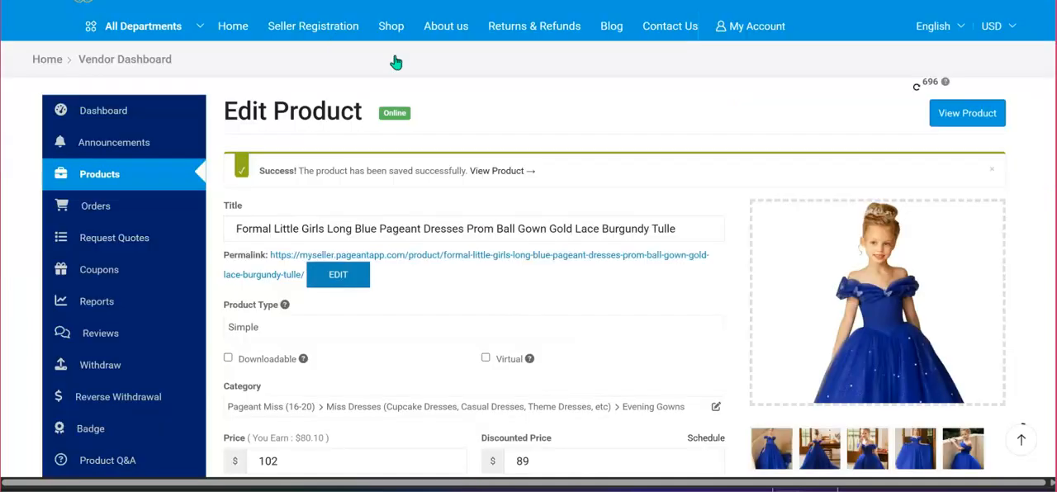
scroll(634, 154, down, 1)
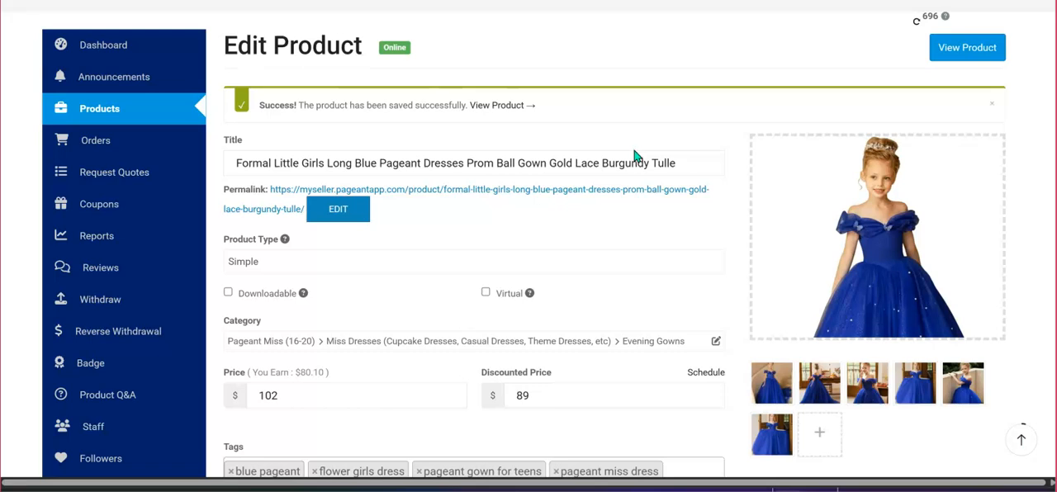
scroll(634, 154, down, 1)
scroll(585, 208, up, 3)
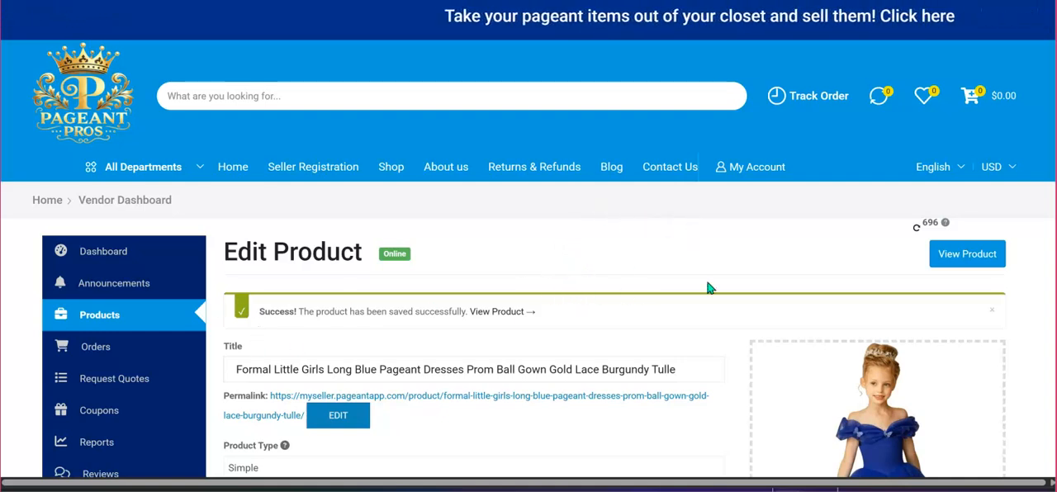
scroll(708, 288, down, 10)
scroll(708, 288, down, 6)
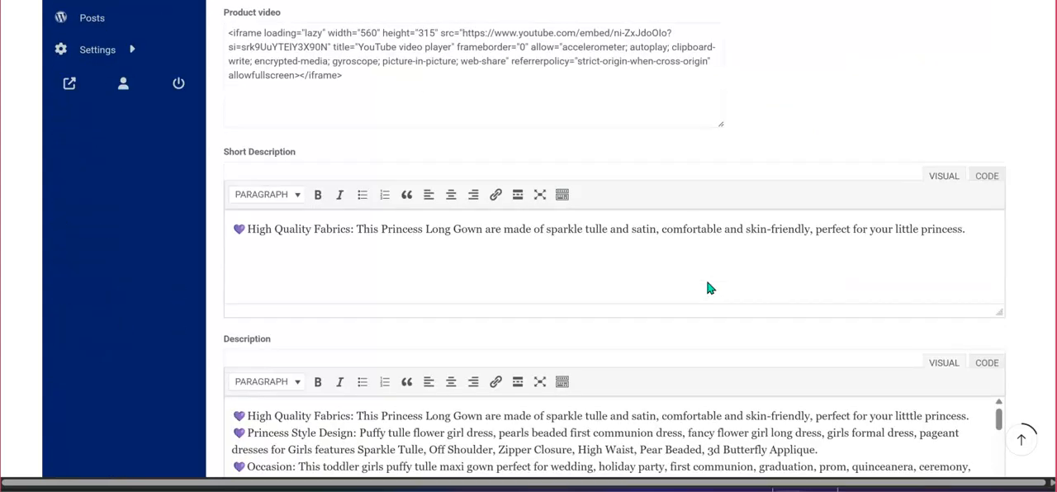